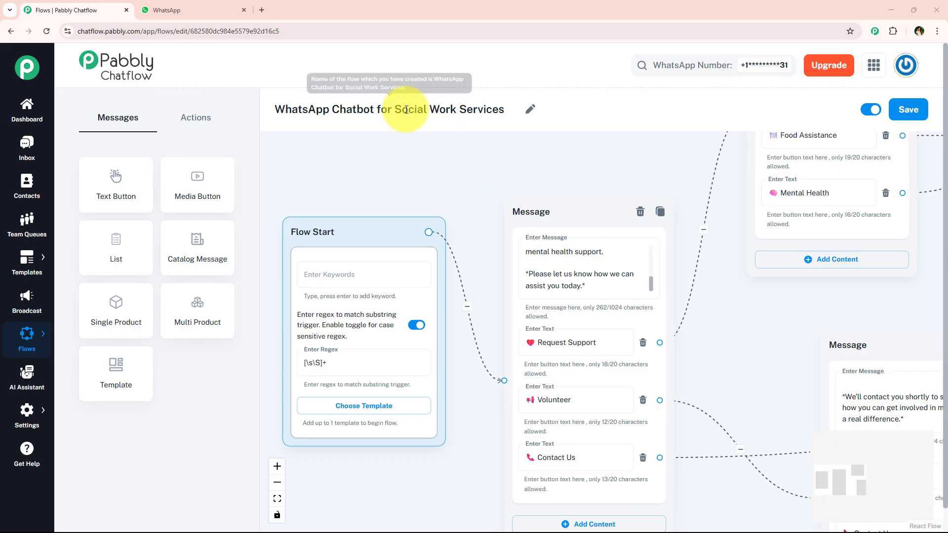
Step: Review the title, start node and welcome message options of the WhatsApp Chatbot for Social Work Services flow
{"action": "left_click_drag", "start_coordinate": [395, 109], "coordinate": [512, 119]}
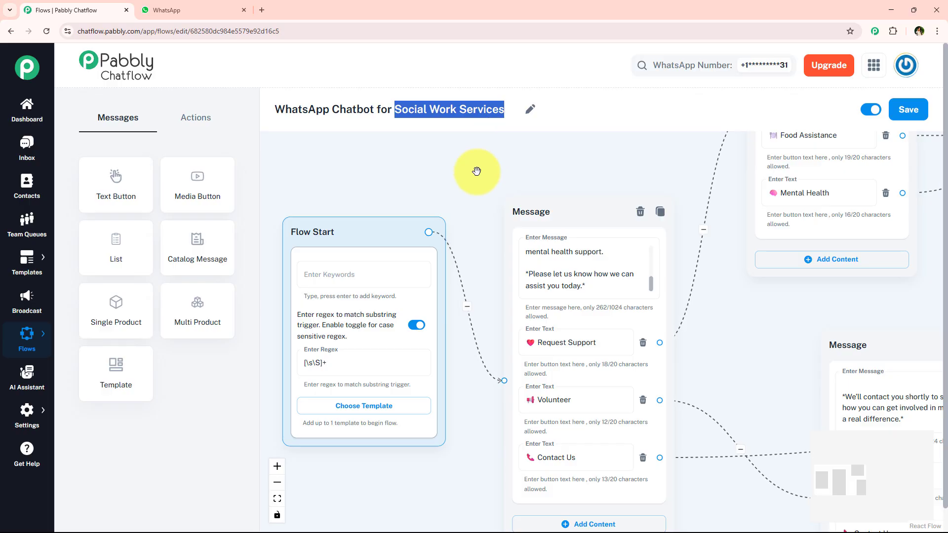
{"action": "scroll", "coordinate": [476, 171], "scroll_direction": "down", "scroll_amount": 3}
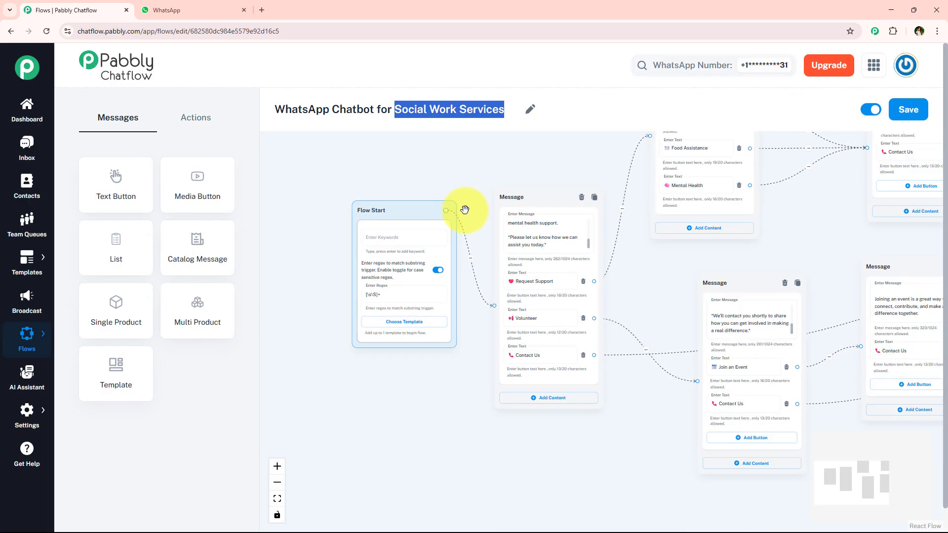
{"action": "double_click", "coordinate": [548, 282]}
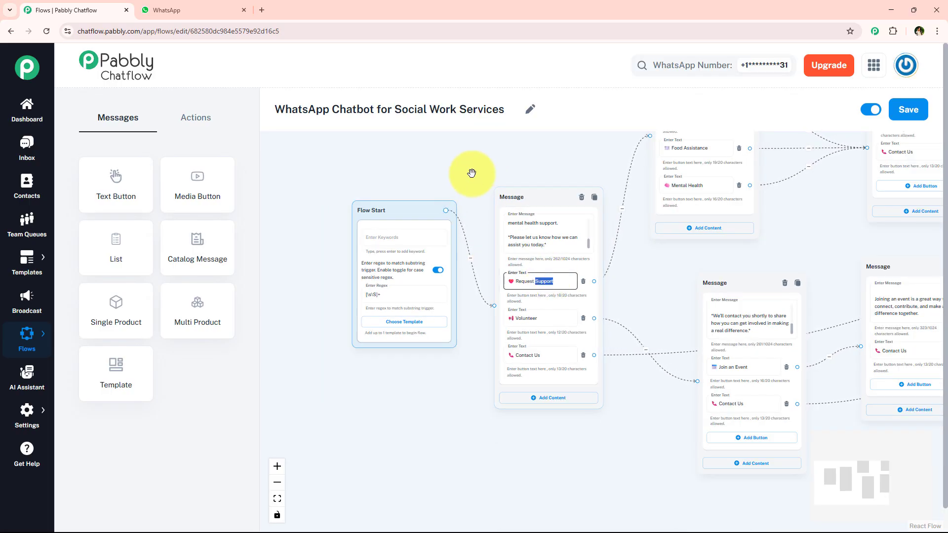
{"action": "left_click", "coordinate": [478, 196]}
{"action": "scroll", "coordinate": [477, 191], "scroll_direction": "up", "scroll_amount": 3}
Step: Switch to WhatsApp Web and send "Hey i need Support" in the Pabbly ChatFlow chat
{"action": "left_click", "coordinate": [166, 10]}
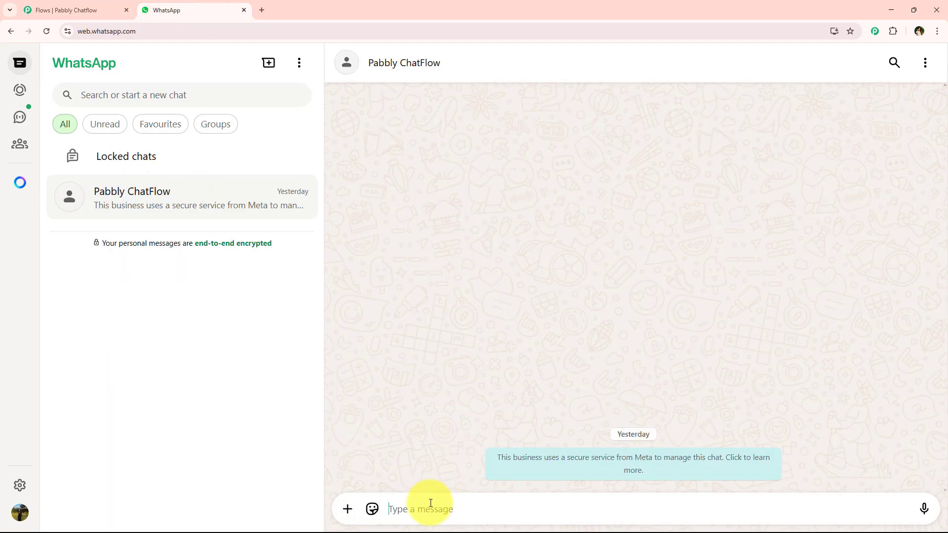
{"action": "type", "text": "Hey i need Support"}
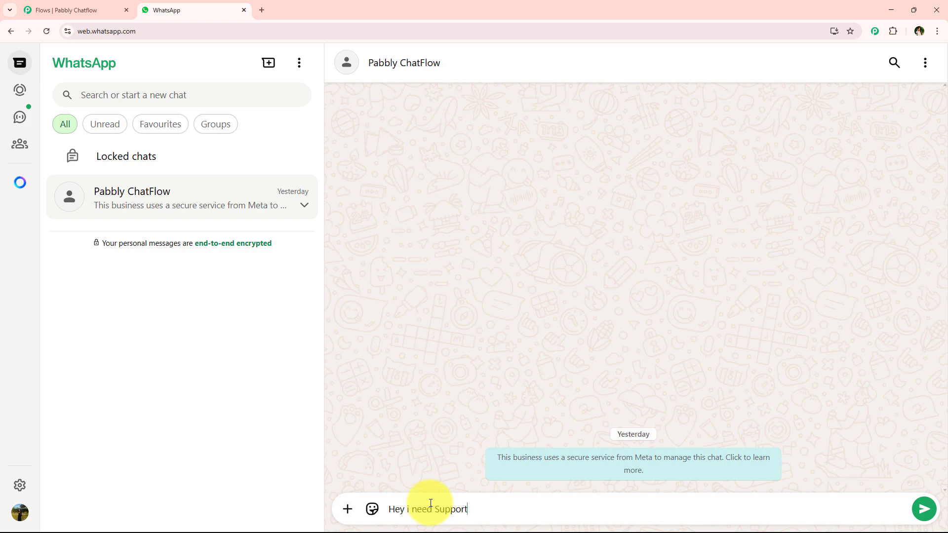
{"action": "key", "text": "Return"}
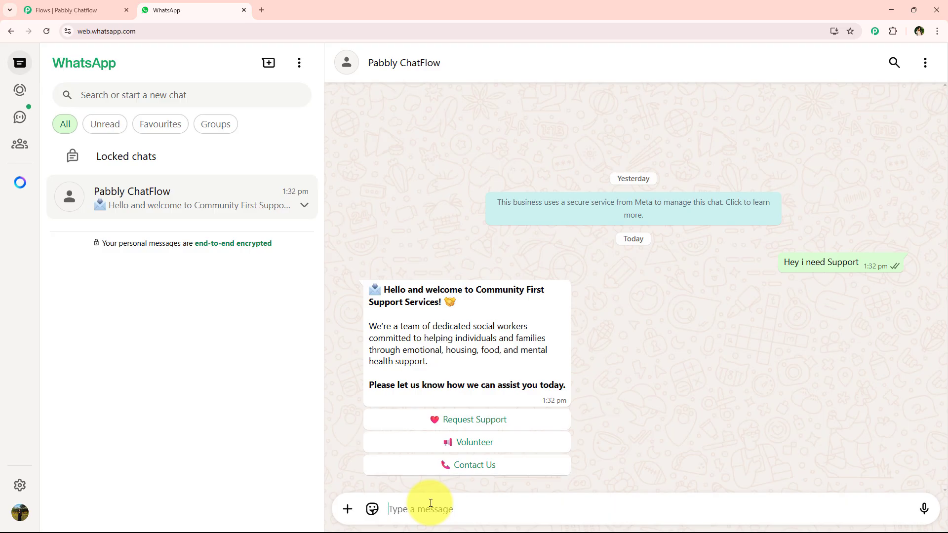
Step: Reply to the welcome message with Request Support and choose Shelter Help as the kind of support
{"action": "left_click", "coordinate": [468, 418]}
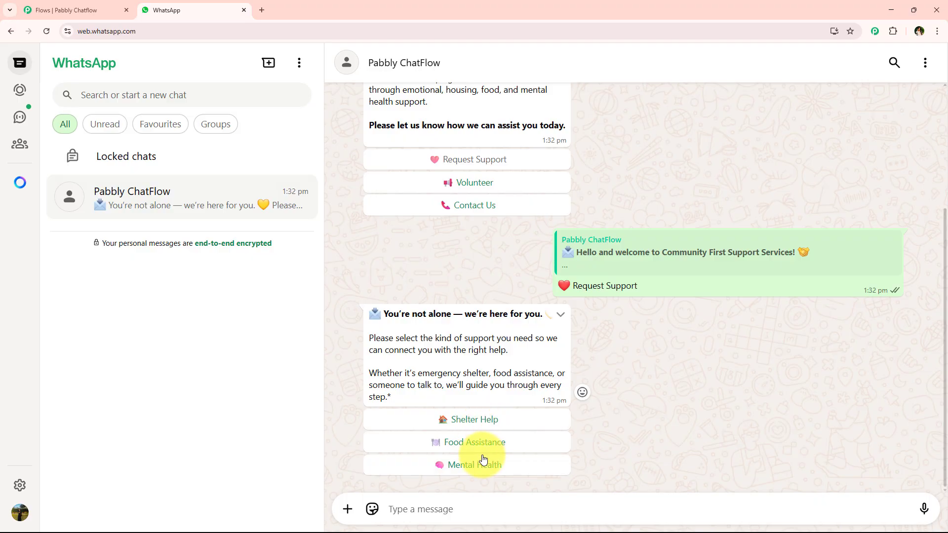
{"action": "left_click", "coordinate": [508, 420]}
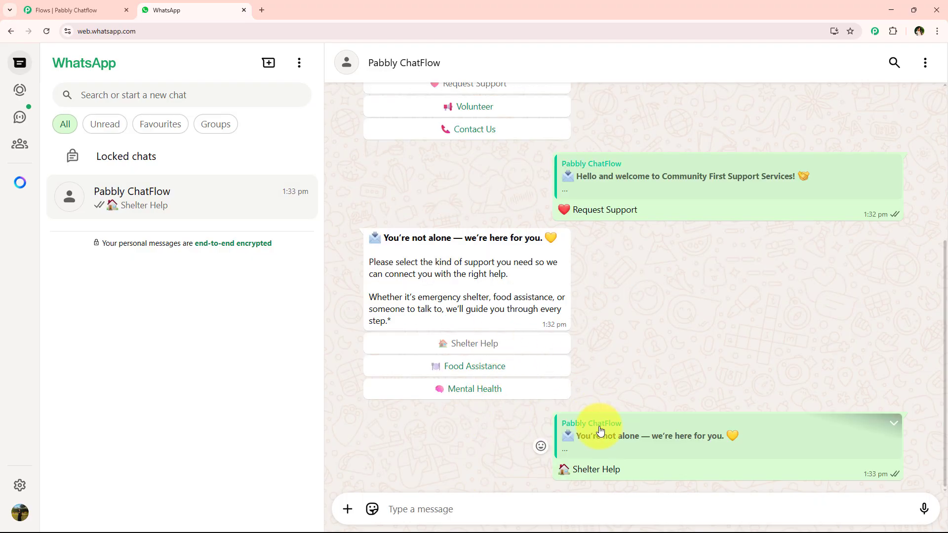
Step: Return to the welcome message, reply with Volunteer and choose Join an Event from the volunteering message
{"action": "scroll", "coordinate": [581, 397], "scroll_direction": "up", "scroll_amount": 5}
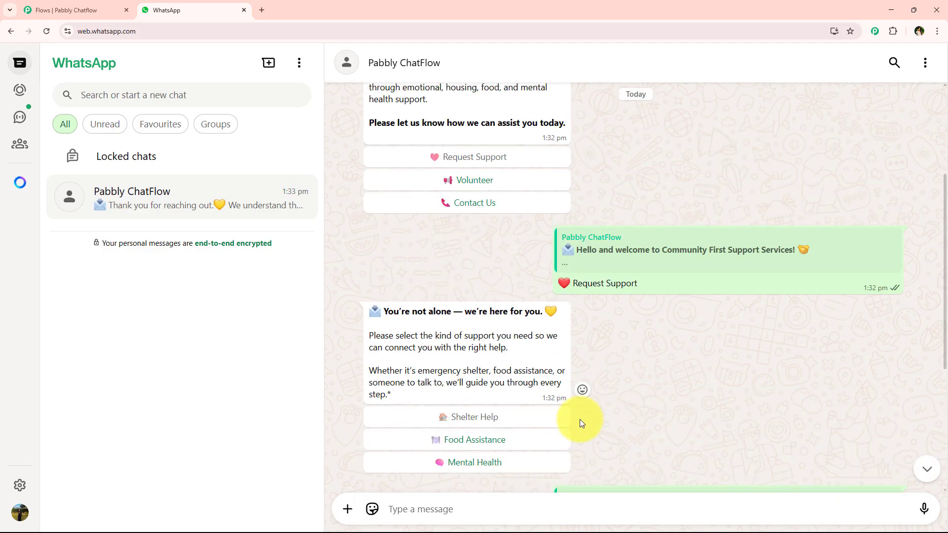
{"action": "left_click", "coordinate": [501, 178]}
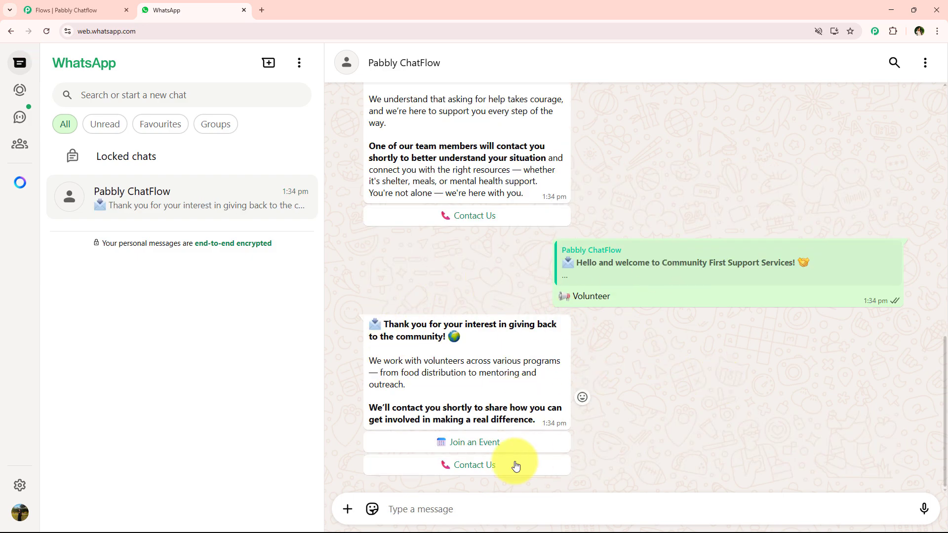
{"action": "left_click", "coordinate": [460, 444]}
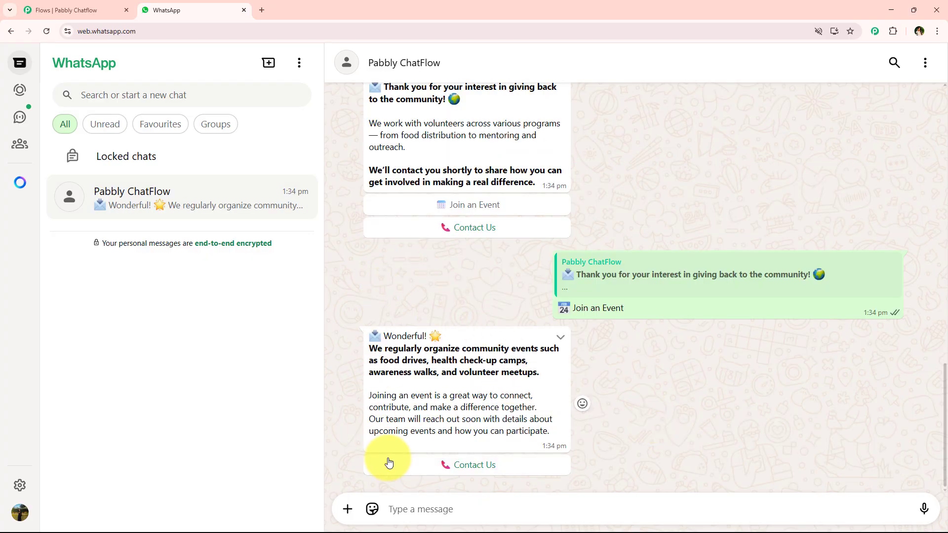
Step: Go back to the chatbot's welcome message and reply with Contact Us
{"action": "scroll", "coordinate": [489, 339], "scroll_direction": "up", "scroll_amount": 8}
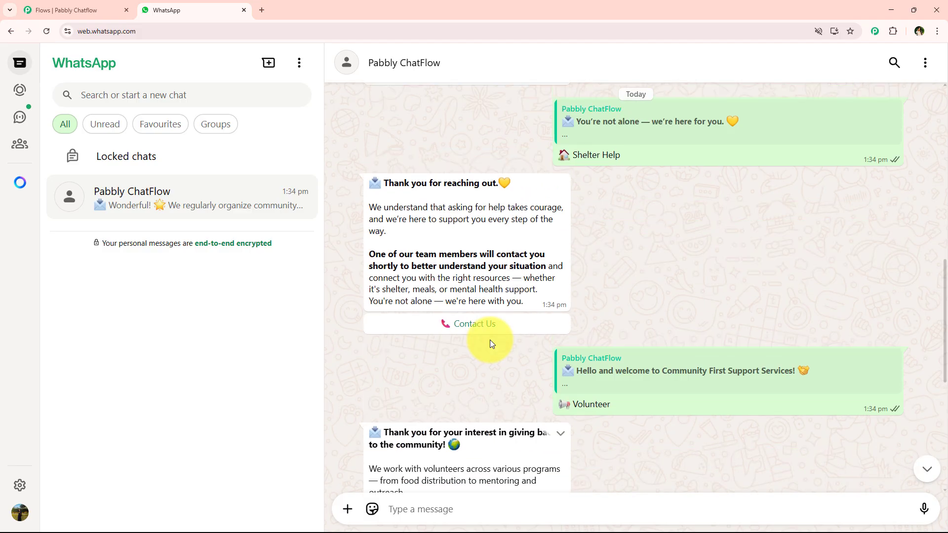
{"action": "scroll", "coordinate": [491, 335], "scroll_direction": "up", "scroll_amount": 8}
{"action": "left_click", "coordinate": [492, 310]}
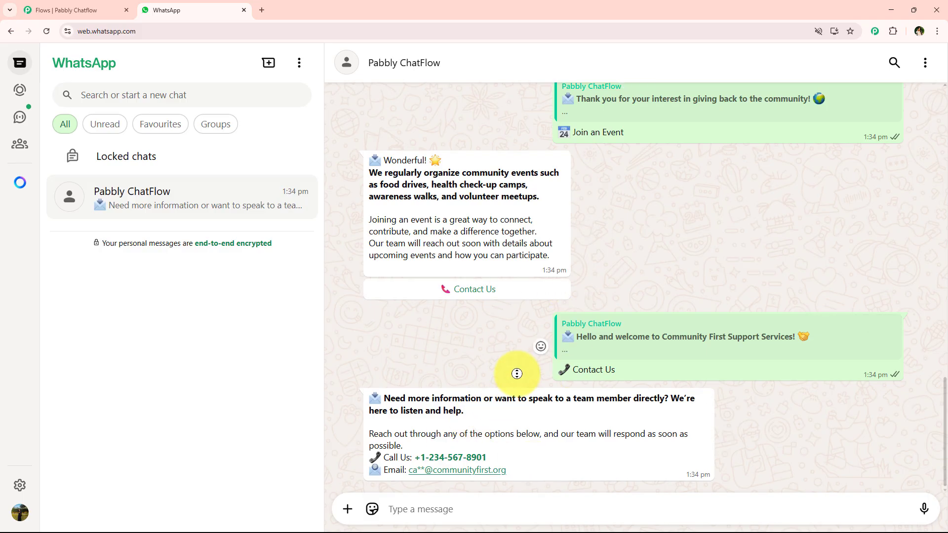
Step: Review the whole chatbot conversation, from the first support request to the contact details reply
{"action": "scroll", "coordinate": [516, 374], "scroll_direction": "up", "scroll_amount": 7}
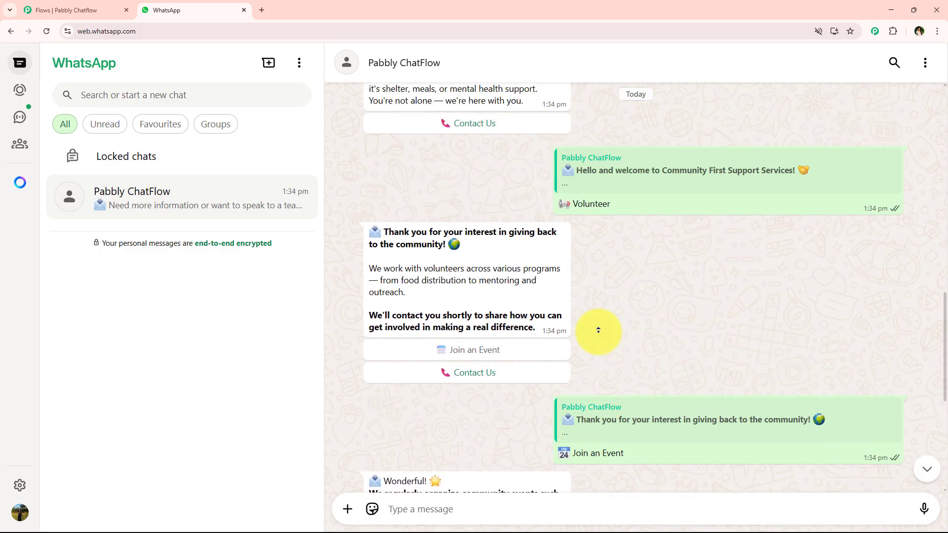
{"action": "scroll", "coordinate": [598, 330], "scroll_direction": "up", "scroll_amount": 10}
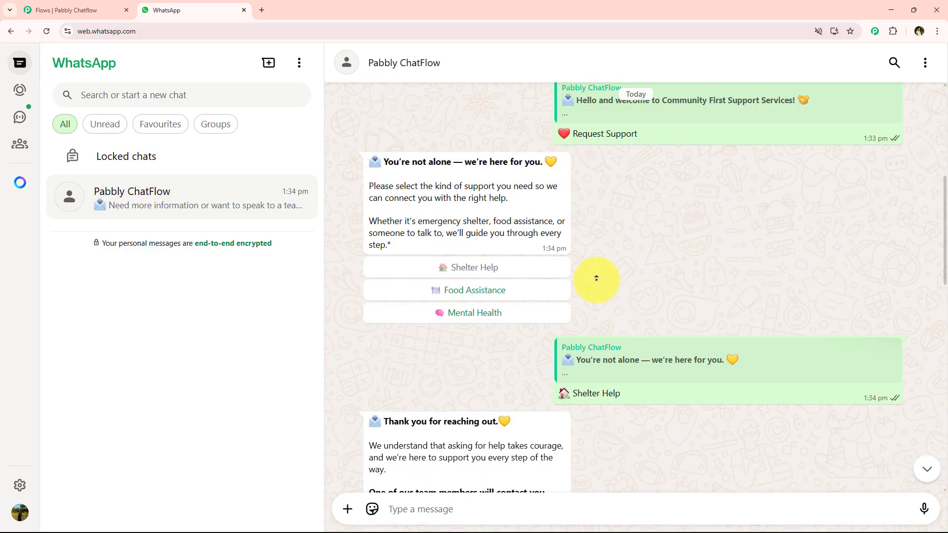
{"action": "scroll", "coordinate": [596, 278], "scroll_direction": "up", "scroll_amount": 7}
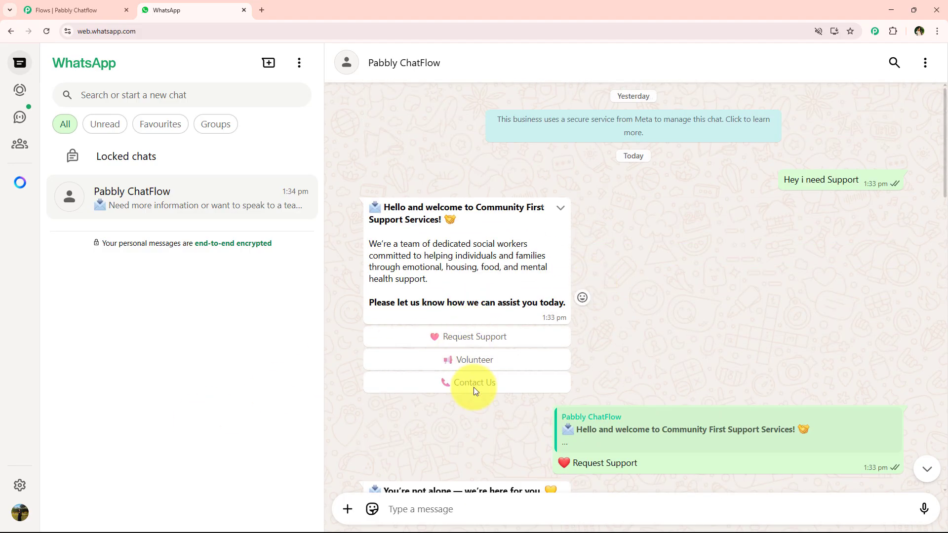
{"action": "scroll", "coordinate": [538, 368], "scroll_direction": "down", "scroll_amount": 2}
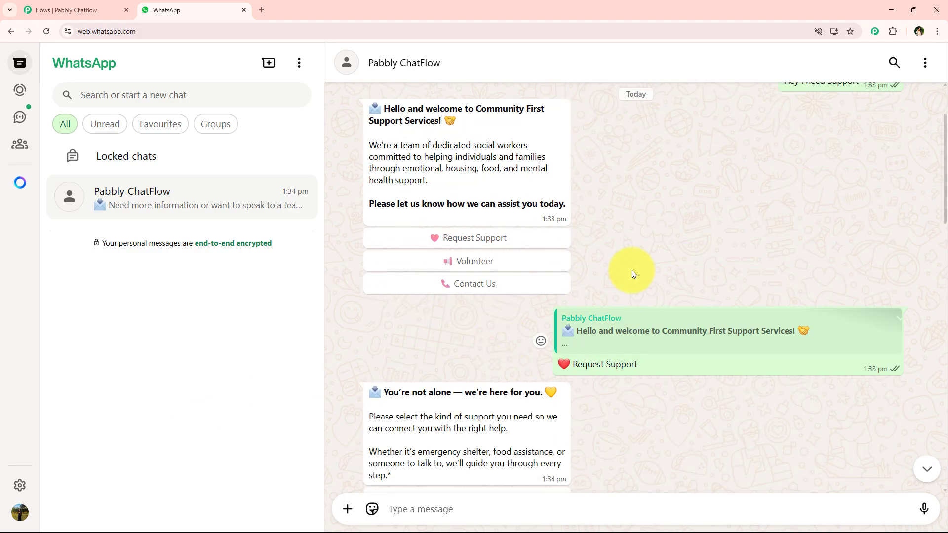
{"action": "scroll", "coordinate": [630, 326], "scroll_direction": "down", "scroll_amount": 15}
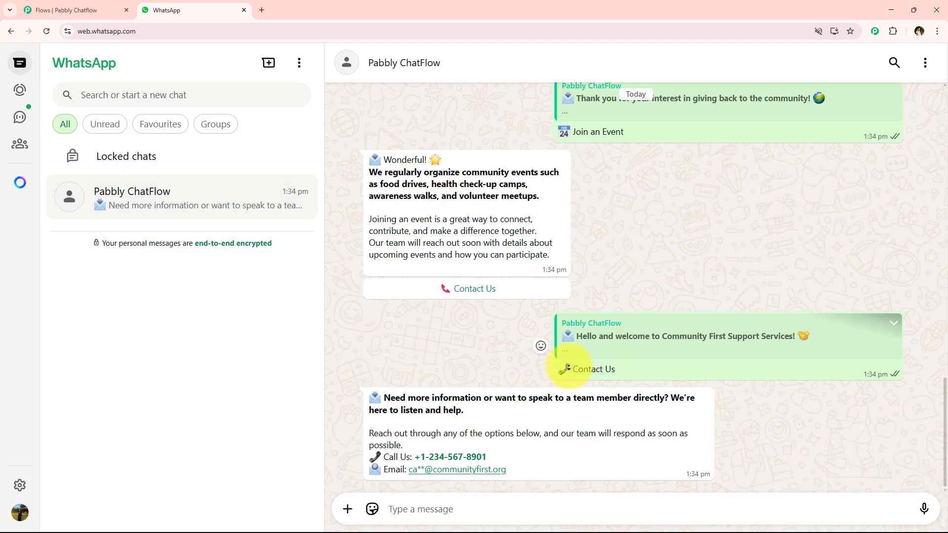
{"action": "scroll", "coordinate": [516, 369], "scroll_direction": "up", "scroll_amount": 15}
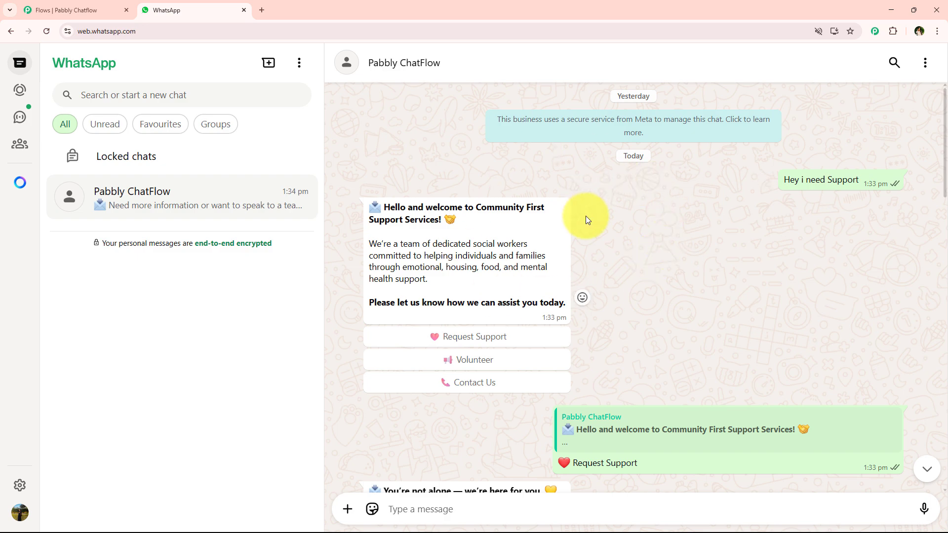
Step: Switch back to the Pabbly Chatflow flow editor and examine the complete chatbot flow and its title
{"action": "left_click", "coordinate": [38, 9]}
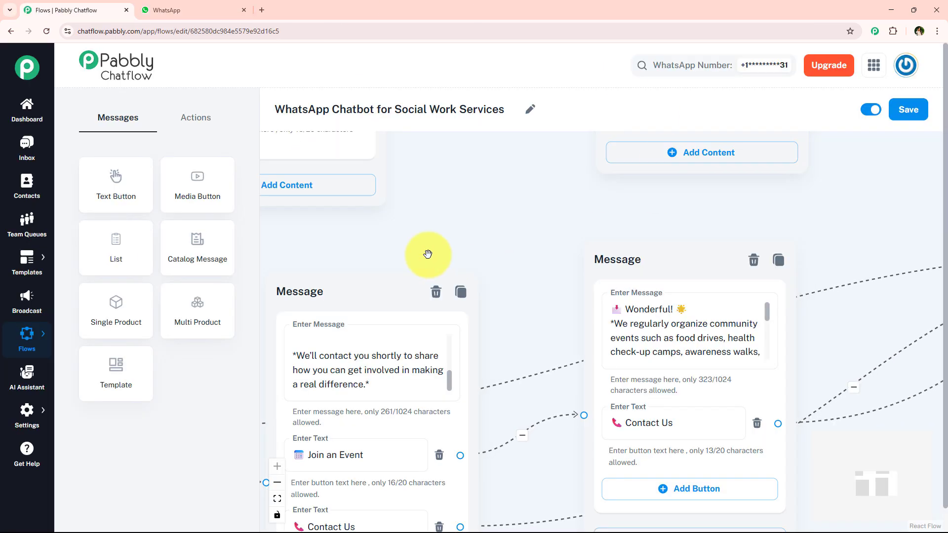
{"action": "scroll", "coordinate": [571, 260], "scroll_direction": "down", "scroll_amount": 6}
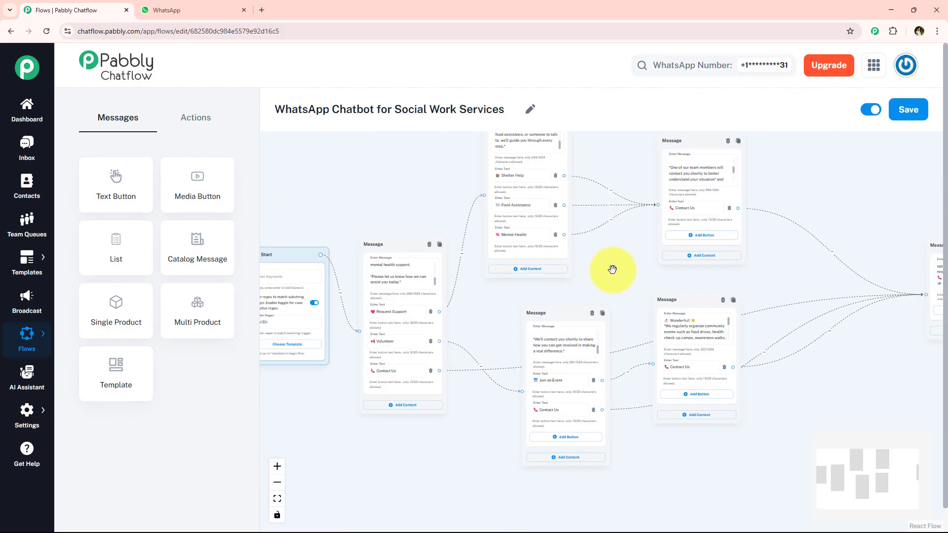
{"action": "left_click_drag", "start_coordinate": [376, 223], "coordinate": [370, 254]}
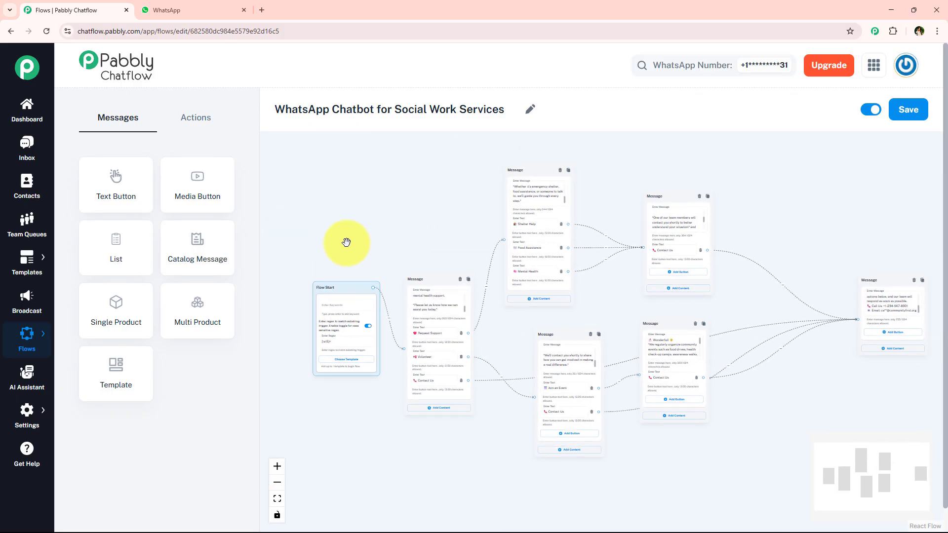
{"action": "left_click_drag", "start_coordinate": [273, 109], "coordinate": [374, 110]}
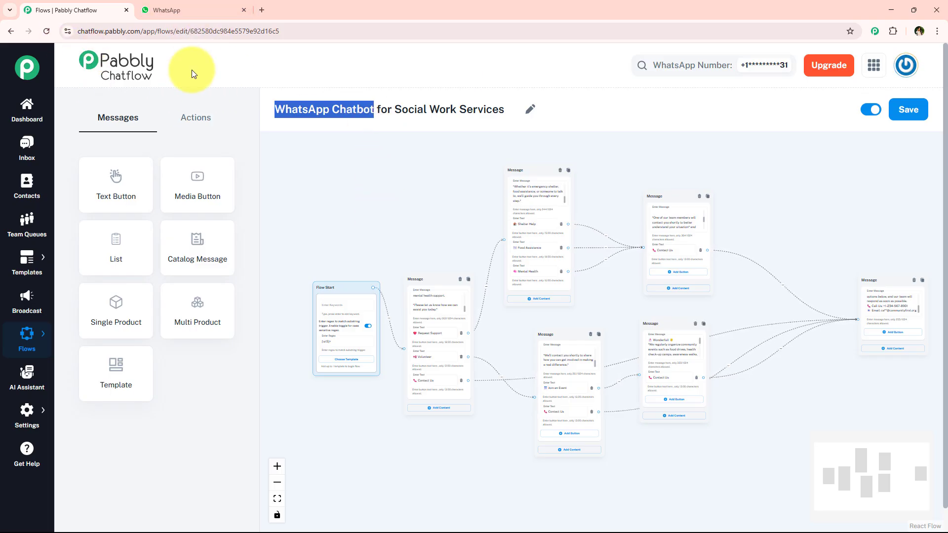
{"action": "left_click_drag", "start_coordinate": [274, 110], "coordinate": [504, 122]}
Step: Open the Pabbly Chatflow website at pabbly.com/chatflow in a new browser tab
{"action": "left_click", "coordinate": [261, 10]}
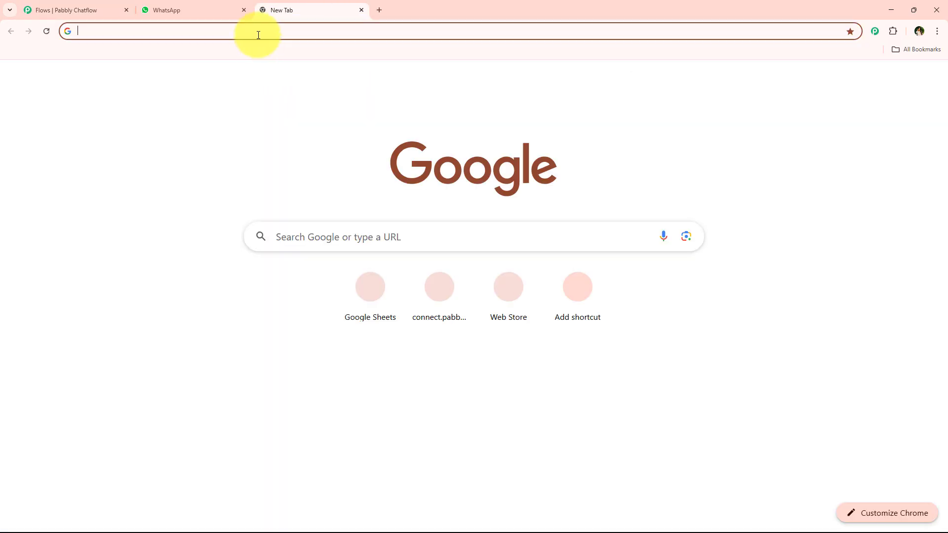
{"action": "left_click", "coordinate": [257, 33]}
{"action": "type", "text": "Pa"}
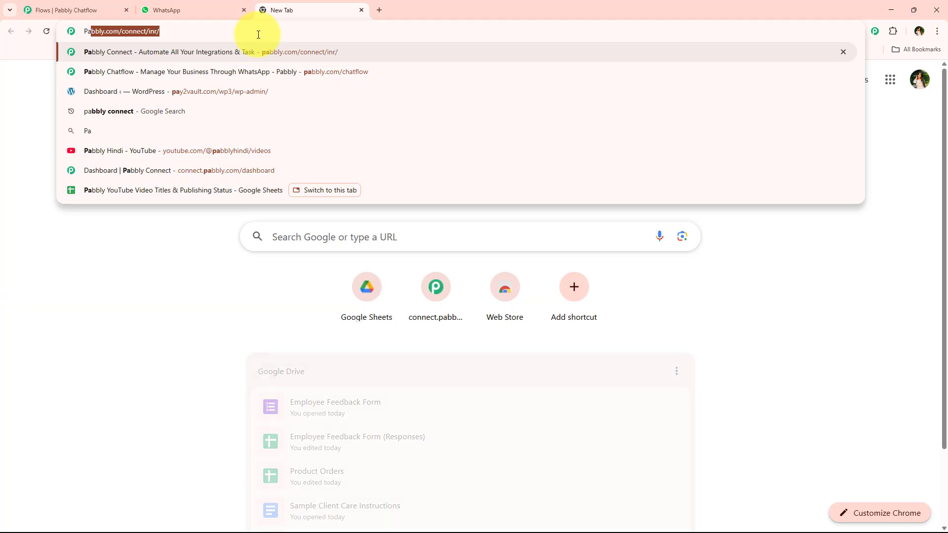
{"action": "type", "text": "bbly."}
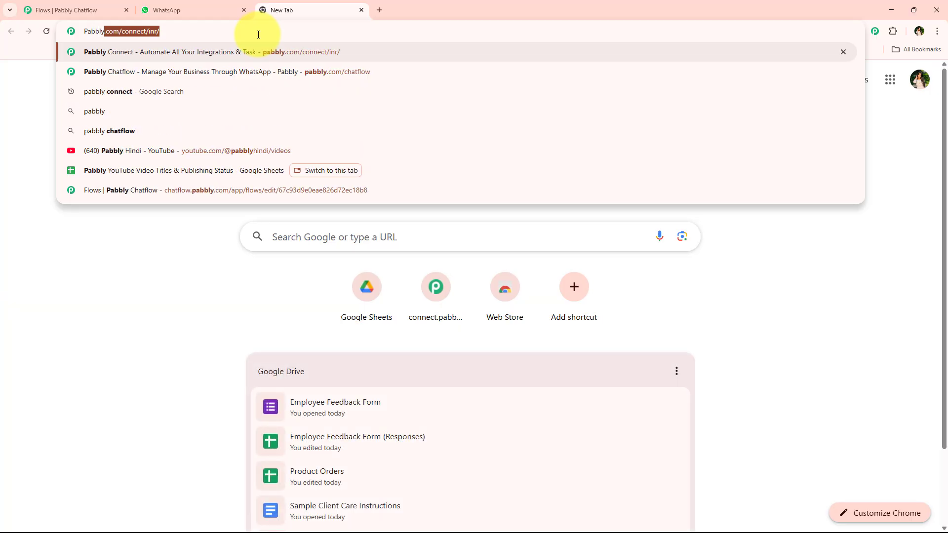
{"action": "type", "text": "com"}
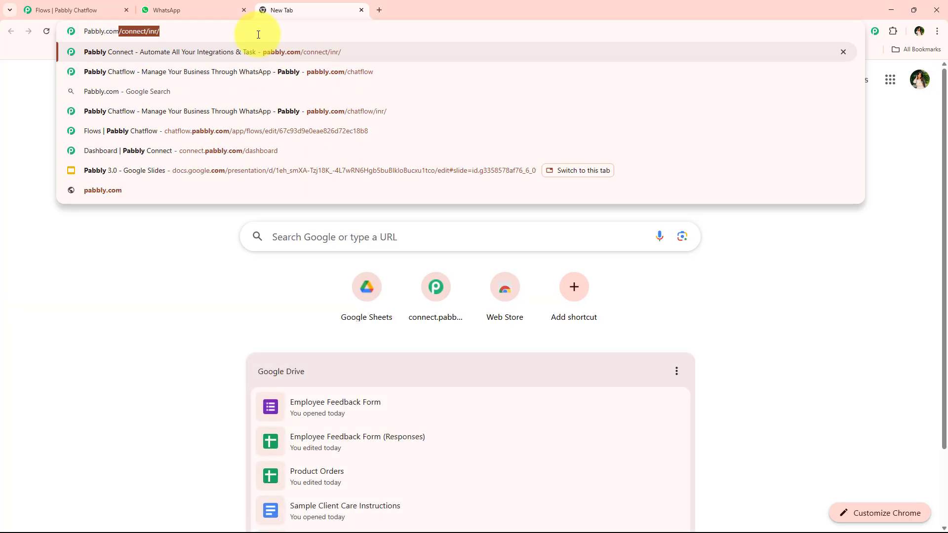
{"action": "type", "text": "/cha"}
{"action": "key", "text": "Return"}
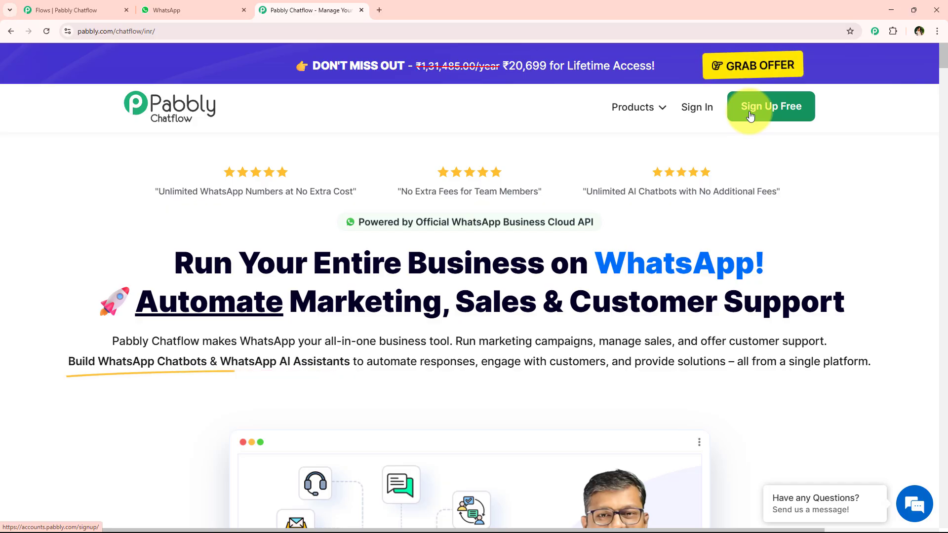
Step: Sign in to Pabbly and access the Pabbly Chatflow application from the All Pabbly Apps page
{"action": "left_click", "coordinate": [690, 103]}
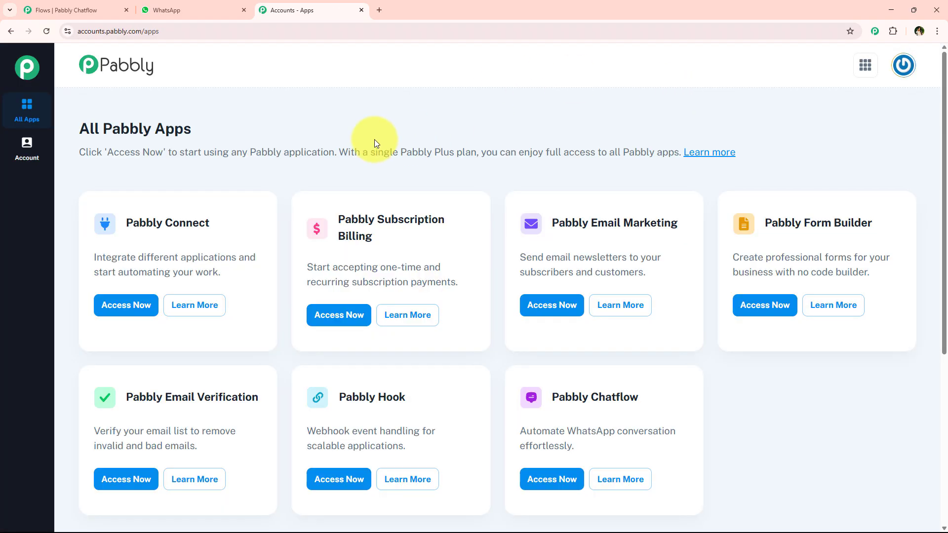
{"action": "left_click_drag", "start_coordinate": [81, 127], "coordinate": [225, 129]}
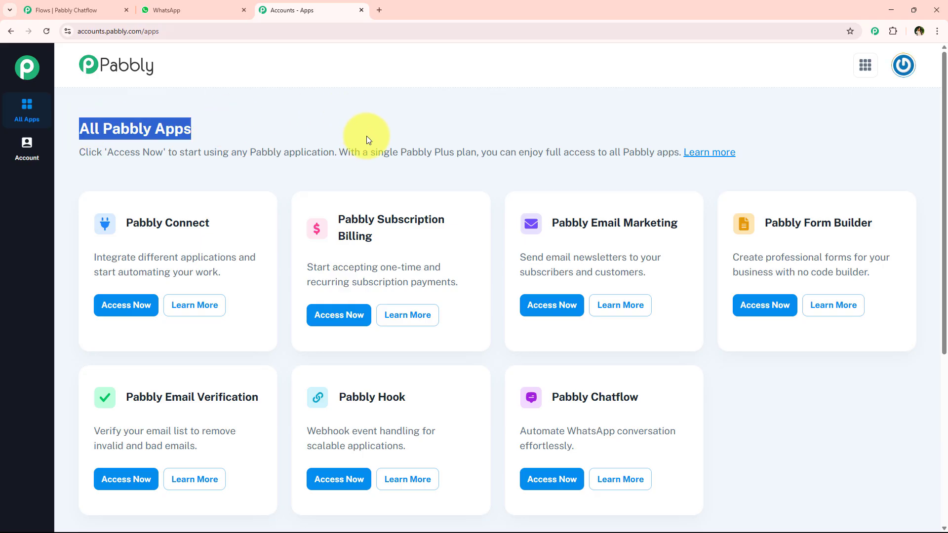
{"action": "scroll", "coordinate": [366, 135], "scroll_direction": "down", "scroll_amount": 1}
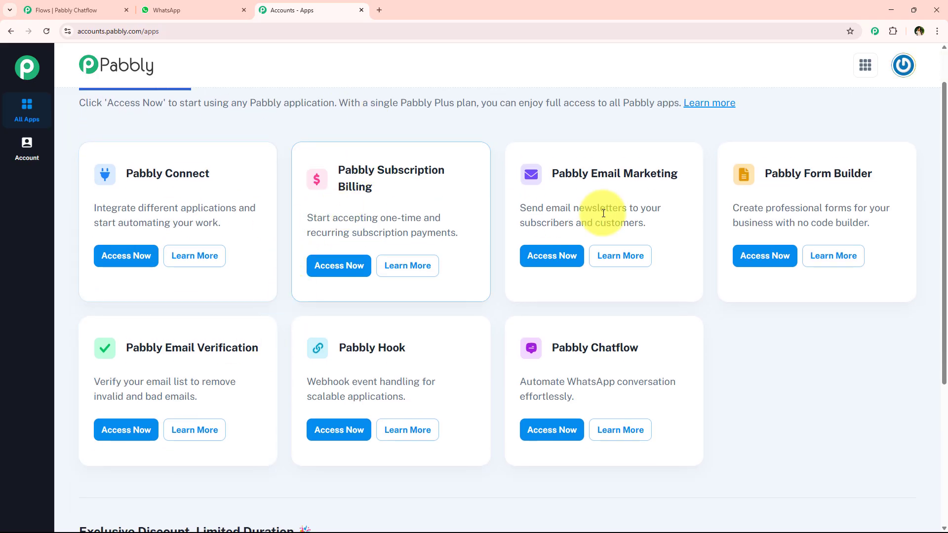
{"action": "scroll", "coordinate": [291, 299], "scroll_direction": "down", "scroll_amount": 1}
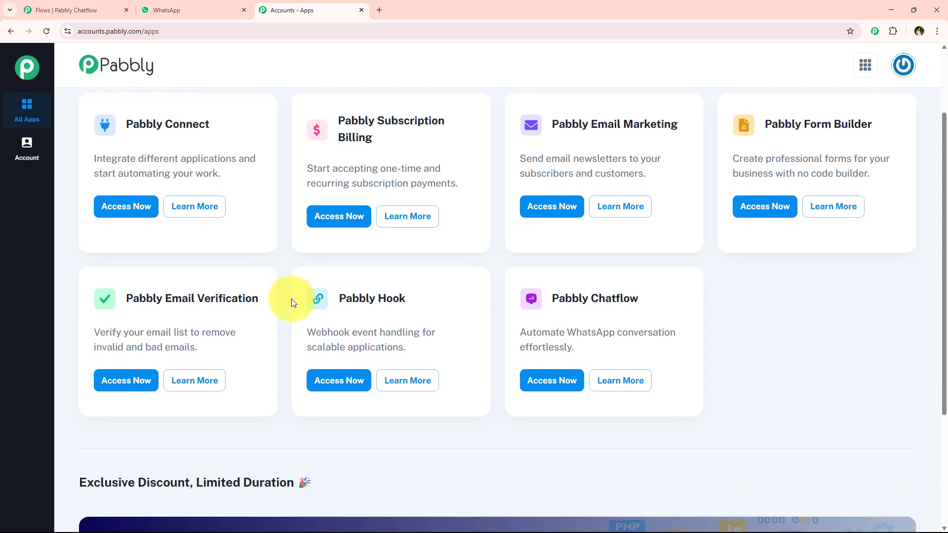
{"action": "scroll", "coordinate": [291, 298], "scroll_direction": "down", "scroll_amount": 1}
{"action": "left_click_drag", "start_coordinate": [553, 249], "coordinate": [659, 294]}
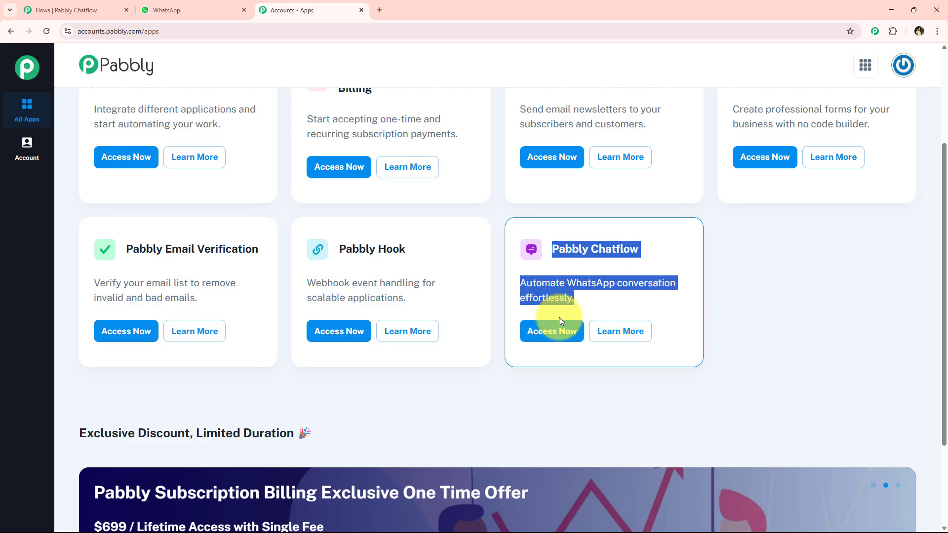
{"action": "left_click", "coordinate": [534, 330]}
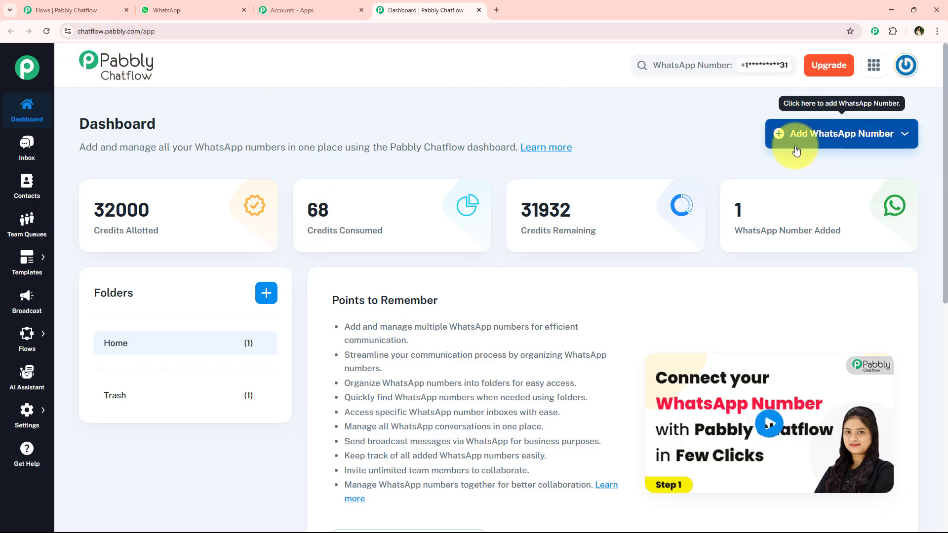
Step: Examine the options for adding a WhatsApp number and the list of connected numbers on the dashboard
{"action": "left_click", "coordinate": [905, 144]}
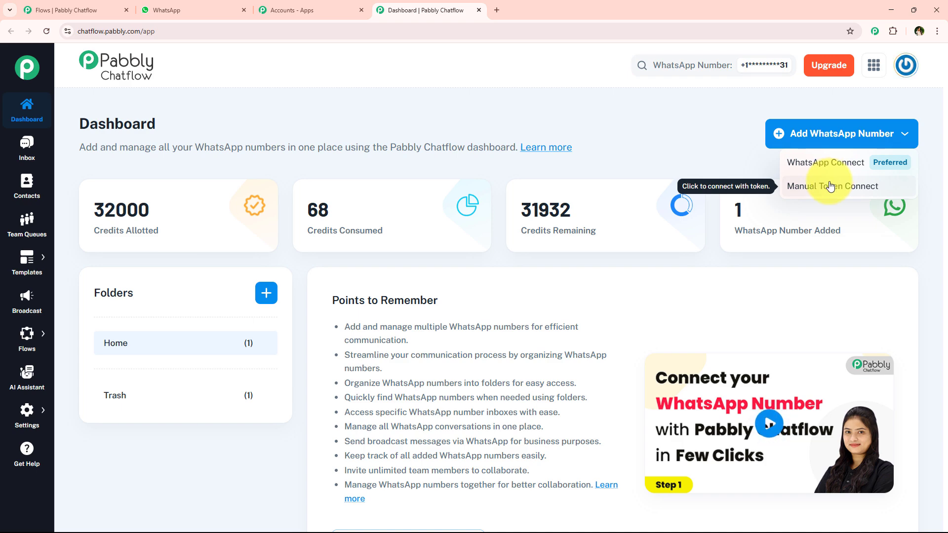
{"action": "left_click", "coordinate": [784, 127]}
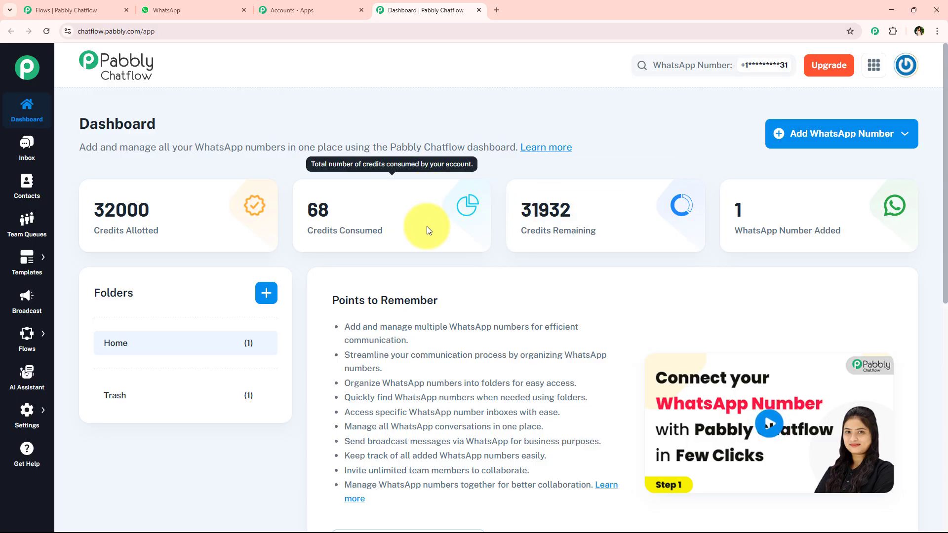
{"action": "scroll", "coordinate": [683, 182], "scroll_direction": "down", "scroll_amount": 8}
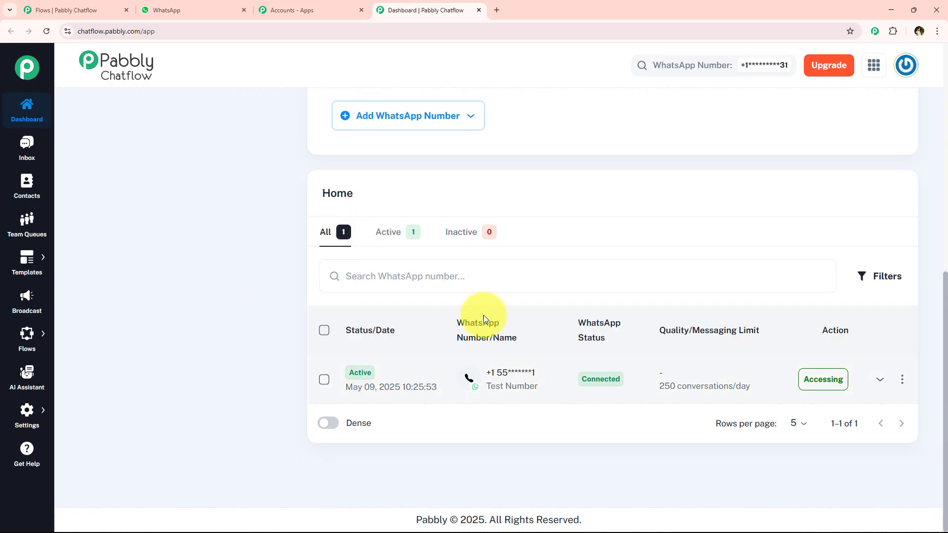
{"action": "scroll", "coordinate": [301, 296], "scroll_direction": "up", "scroll_amount": 8}
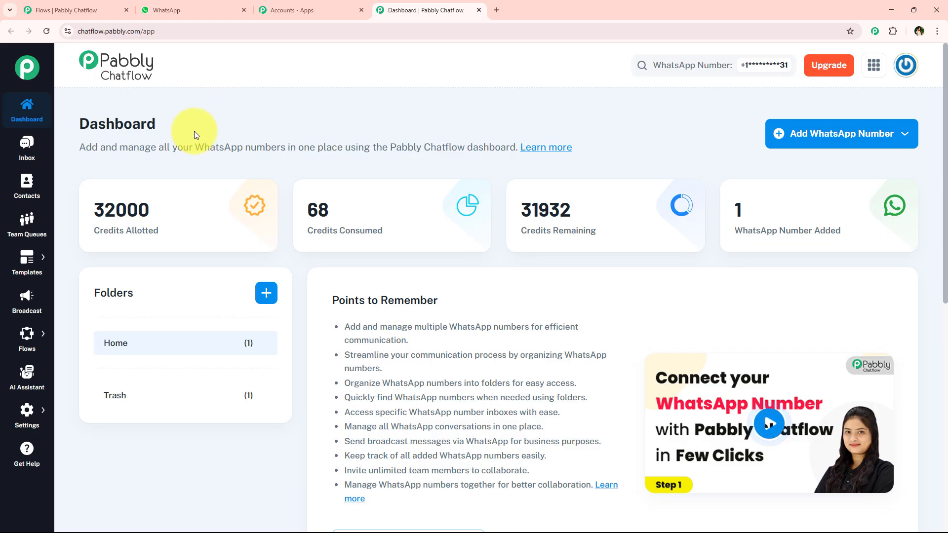
Step: Open the Flow Builder page listing the account's chatbot flows
{"action": "mouse_move", "coordinate": [28, 333]}
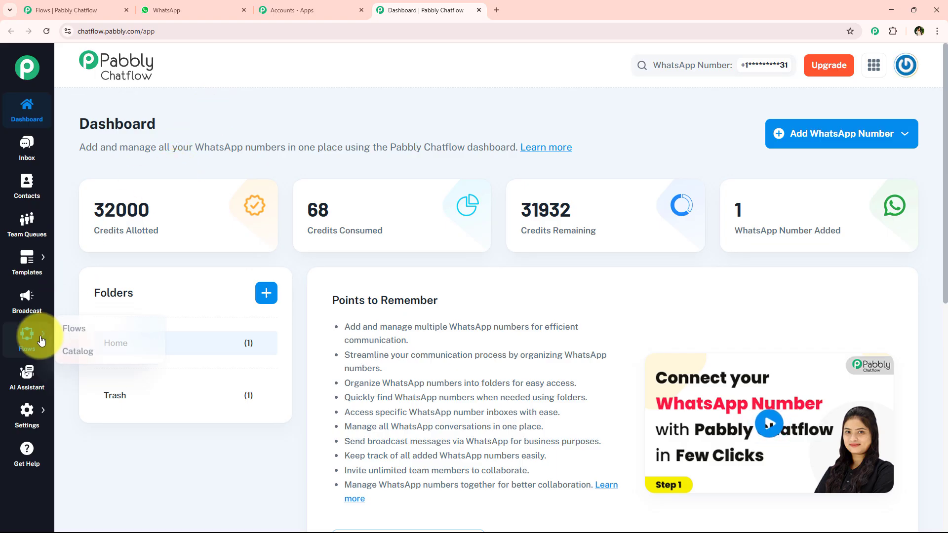
{"action": "left_click", "coordinate": [73, 332]}
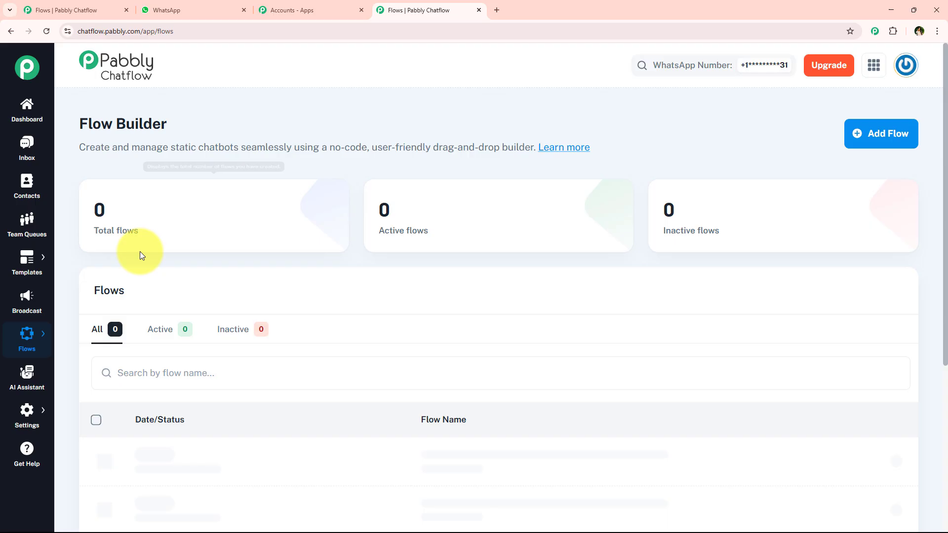
{"action": "mouse_move", "coordinate": [25, 332]}
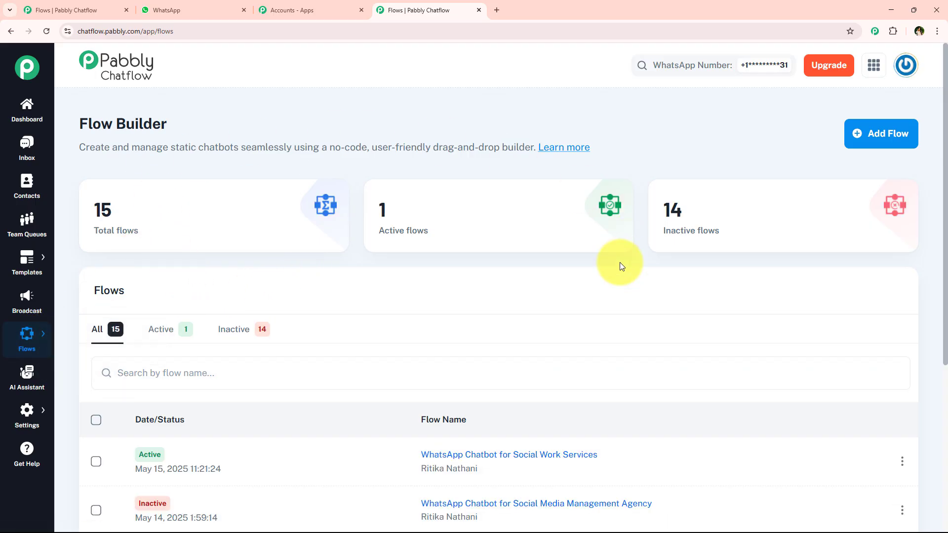
Step: Examine the Flow Builder page, covering its heading, the flow list and the total, active and inactive flow counts
{"action": "scroll", "coordinate": [330, 274], "scroll_direction": "down", "scroll_amount": 6}
{"action": "scroll", "coordinate": [374, 339], "scroll_direction": "up", "scroll_amount": 6}
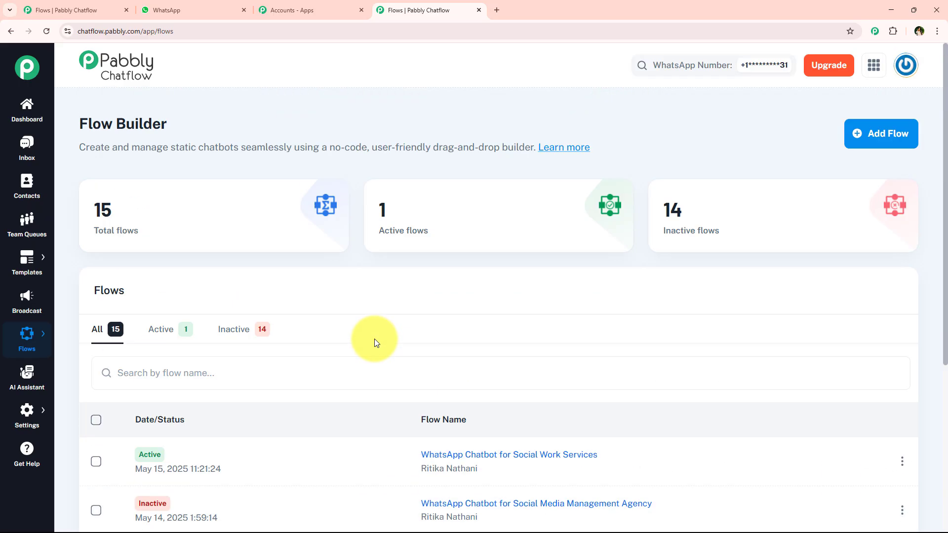
{"action": "left_click_drag", "start_coordinate": [84, 202], "coordinate": [188, 209]}
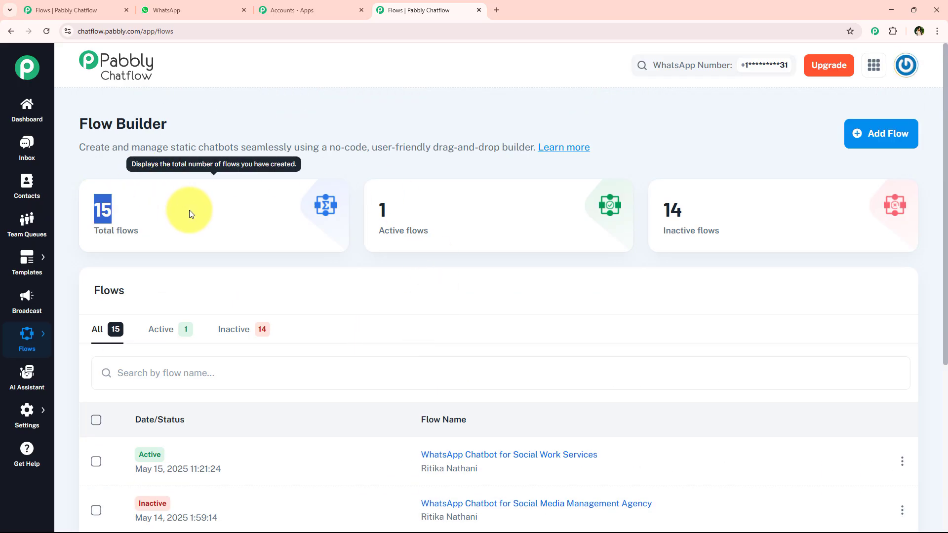
{"action": "left_click_drag", "start_coordinate": [368, 208], "coordinate": [448, 212]}
{"action": "left_click_drag", "start_coordinate": [724, 212], "coordinate": [627, 263]}
{"action": "left_click", "coordinate": [628, 263]}
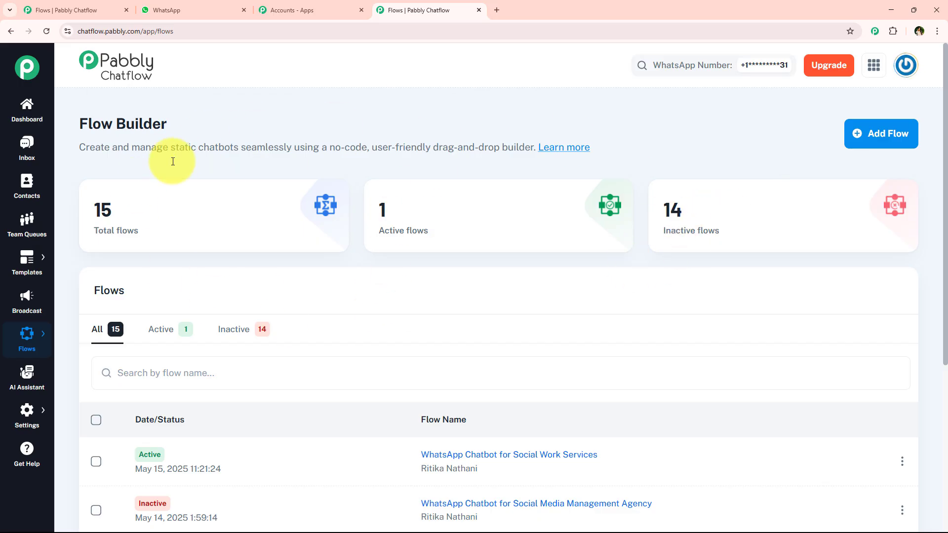
{"action": "left_click_drag", "start_coordinate": [76, 122], "coordinate": [181, 131]}
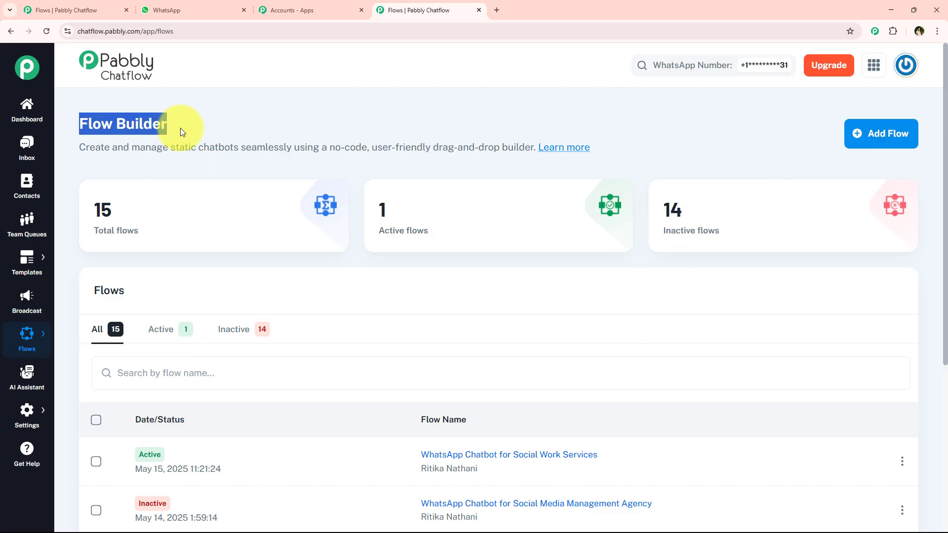
{"action": "left_click", "coordinate": [261, 127]}
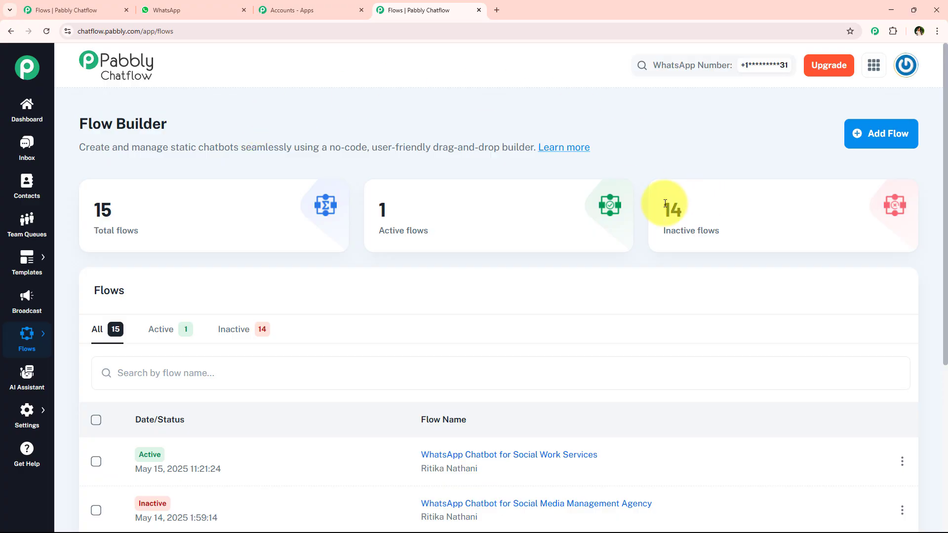
Step: Add a new flow and name it "WhatsApp Chatbot for Social Work Services"
{"action": "left_click", "coordinate": [868, 148]}
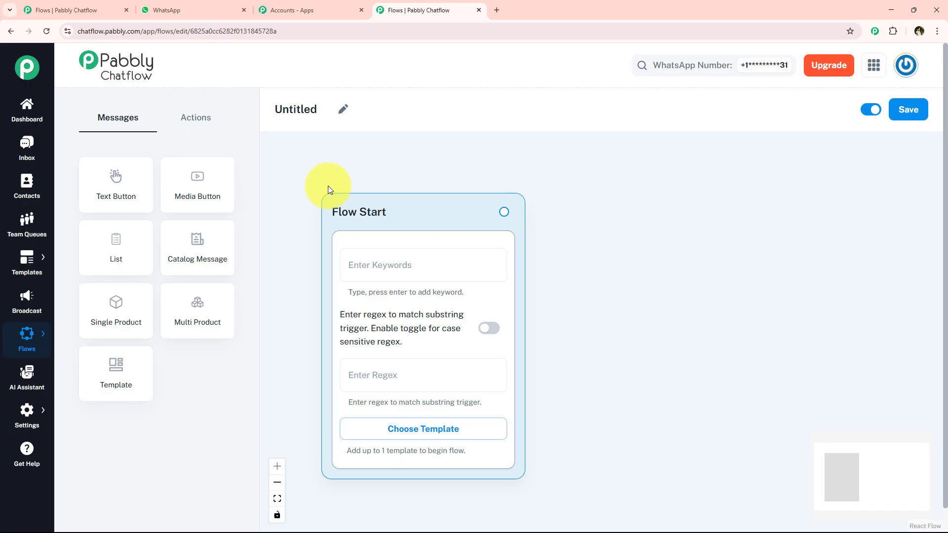
{"action": "left_click", "coordinate": [342, 108]}
{"action": "type", "text": "WhatsApp Chatbot for Social Work Services"}
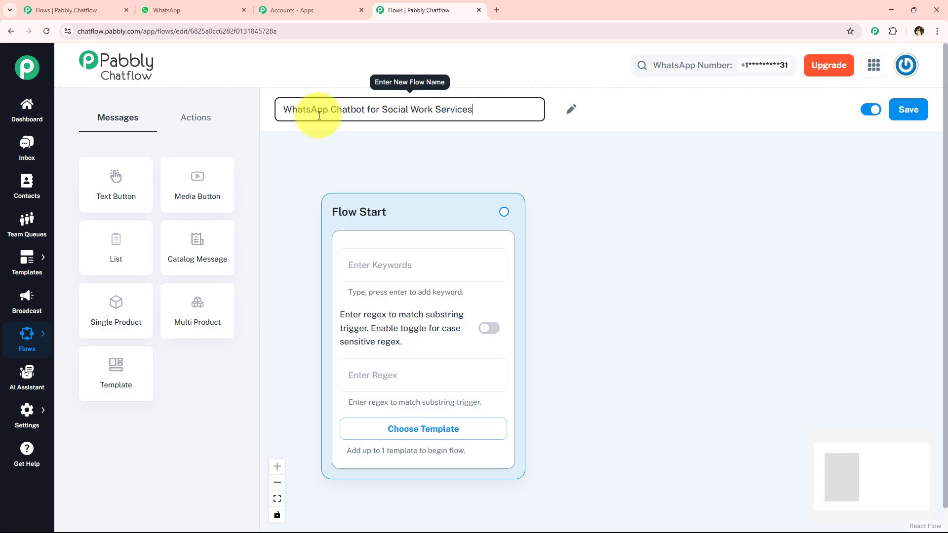
{"action": "left_click", "coordinate": [403, 145]}
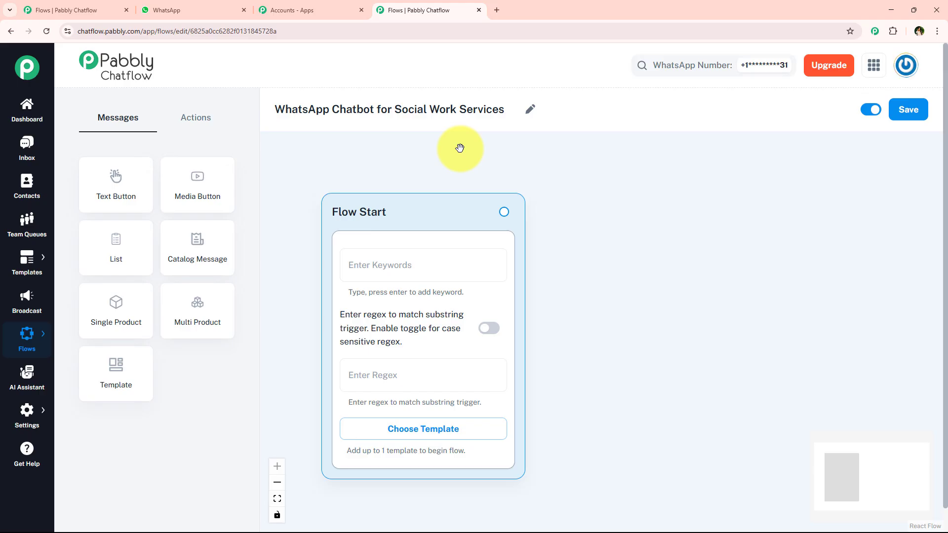
Step: Check the approved templates offered for the Flow Start node, and close the list without choosing one
{"action": "left_click_drag", "start_coordinate": [574, 388], "coordinate": [578, 327]}
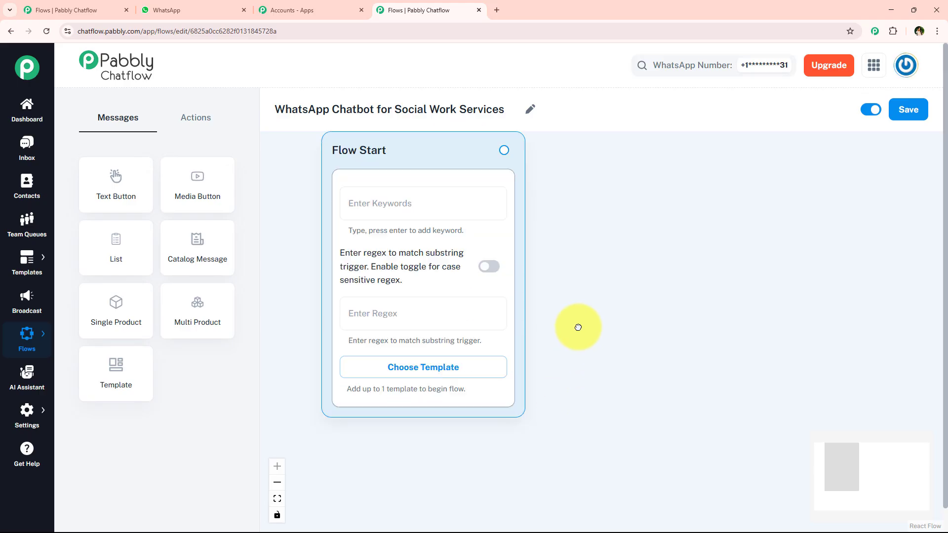
{"action": "mouse_move", "coordinate": [28, 271]}
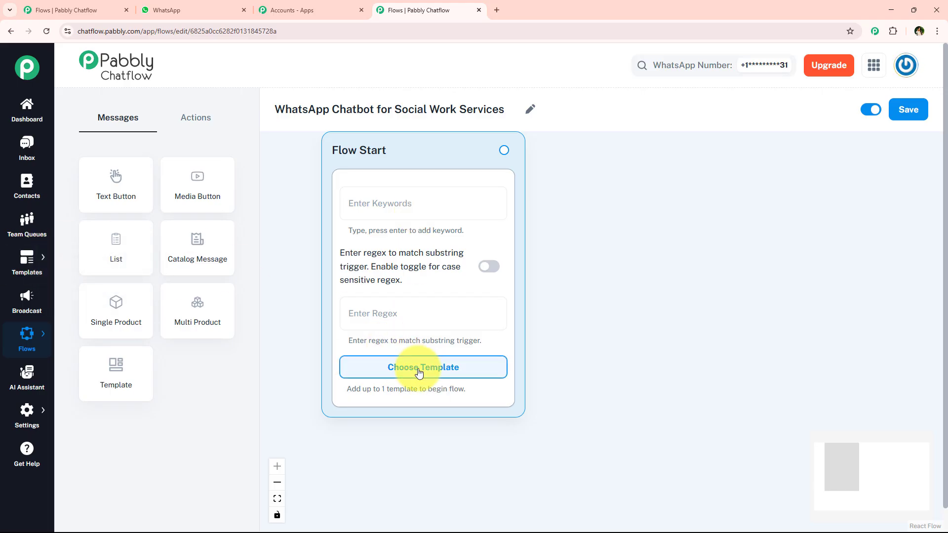
{"action": "left_click", "coordinate": [437, 381]}
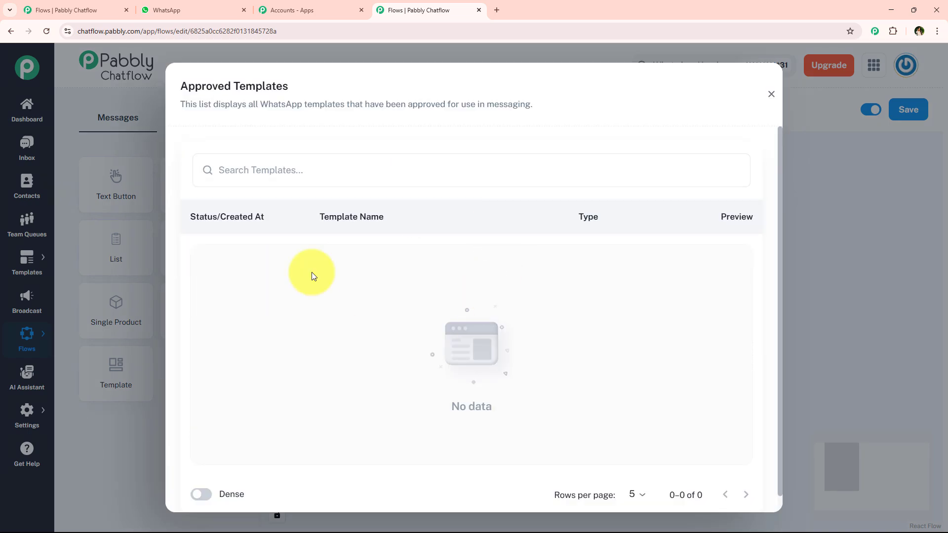
{"action": "left_click", "coordinate": [771, 94]}
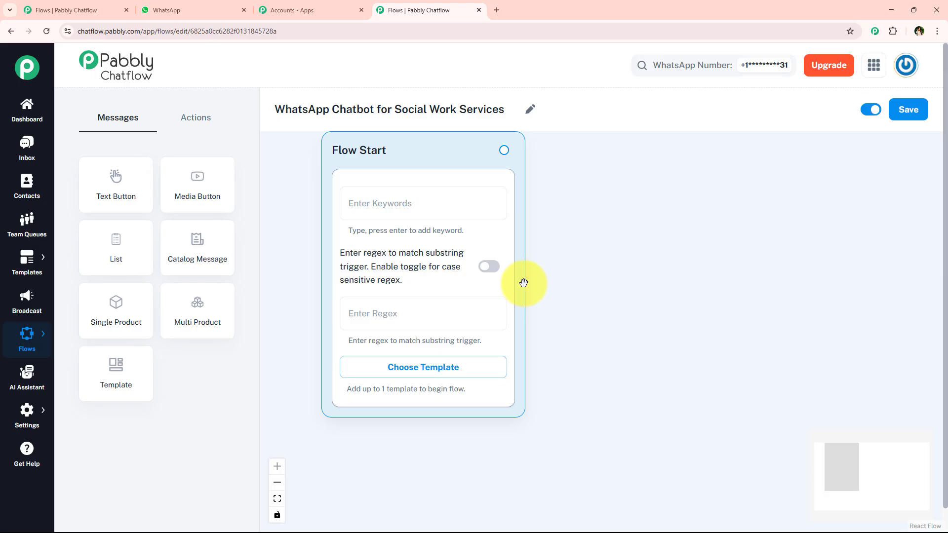
Step: Try Hello and then Hey as trigger keywords in the Flow Start node, removing each one
{"action": "left_click", "coordinate": [417, 200]}
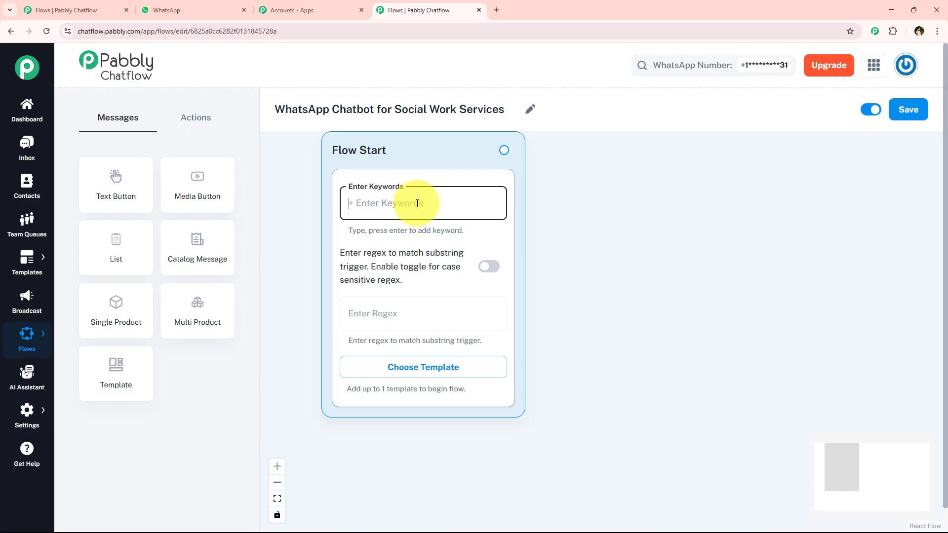
{"action": "type", "text": "Hello"}
{"action": "key", "text": "Return"}
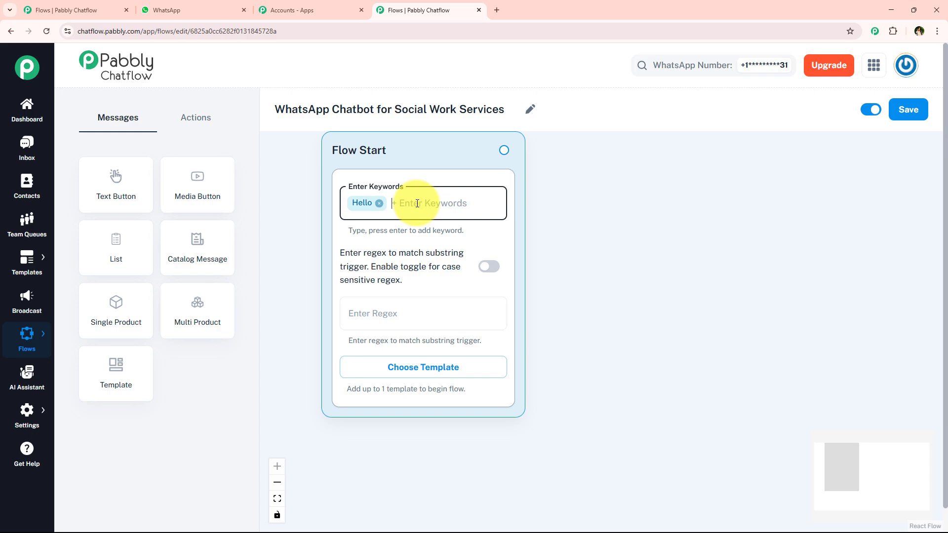
{"action": "key", "text": "BackSpace"}
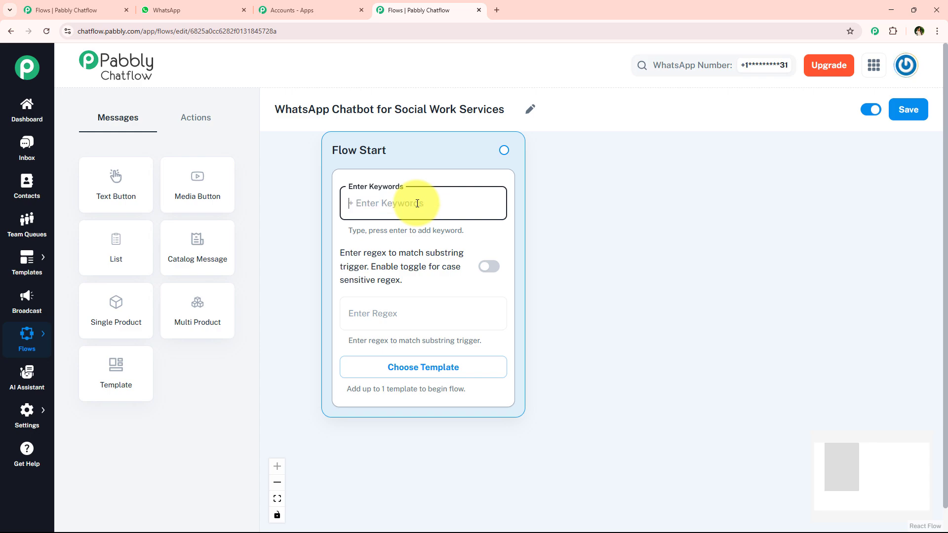
{"action": "type", "text": "Het"}
{"action": "key", "text": "BackSpace"}
{"action": "type", "text": "ey"}
{"action": "key", "text": "Return"}
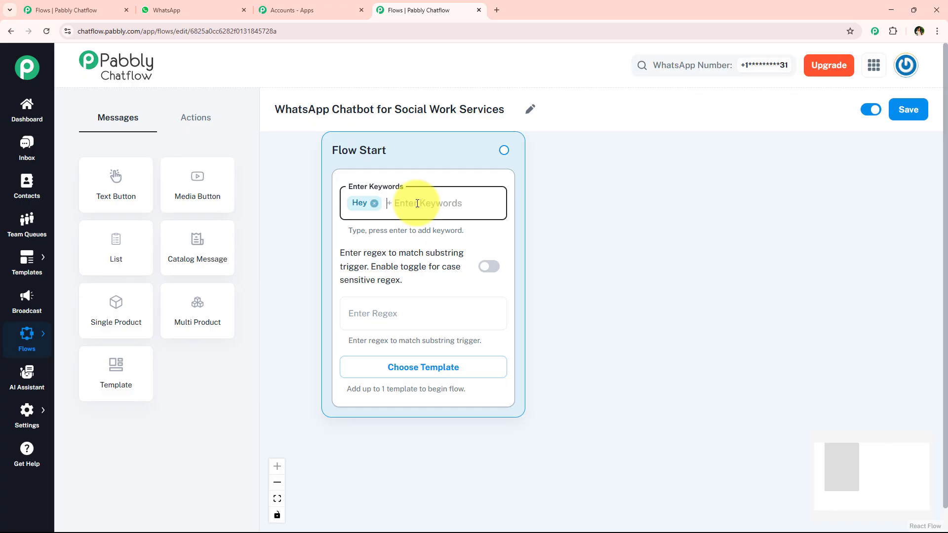
{"action": "key", "text": "BackSpace"}
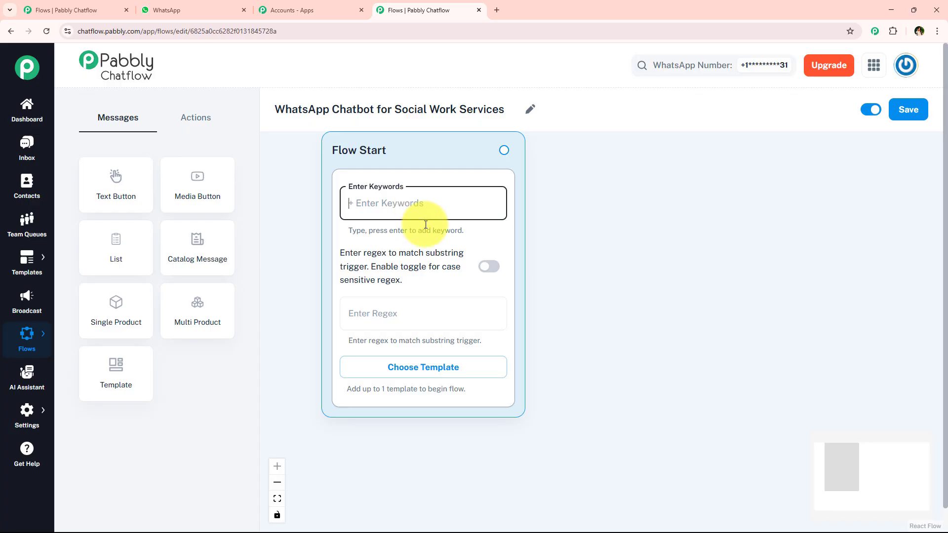
{"action": "left_click", "coordinate": [425, 307]}
{"action": "left_click", "coordinate": [673, 317]}
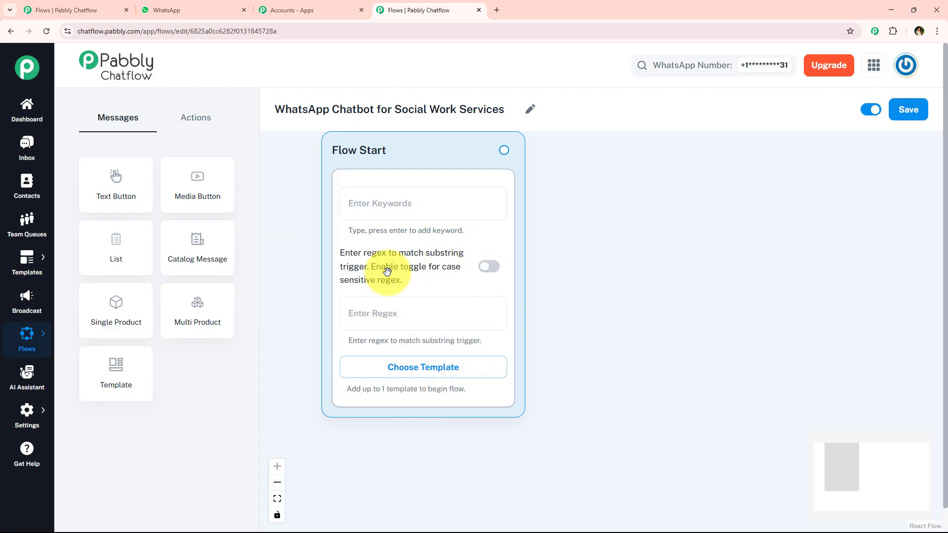
Step: Set the Flow Start regex trigger to [\s\S]+ and enable case-sensitive matching
{"action": "left_click_drag", "start_coordinate": [594, 264], "coordinate": [554, 298]}
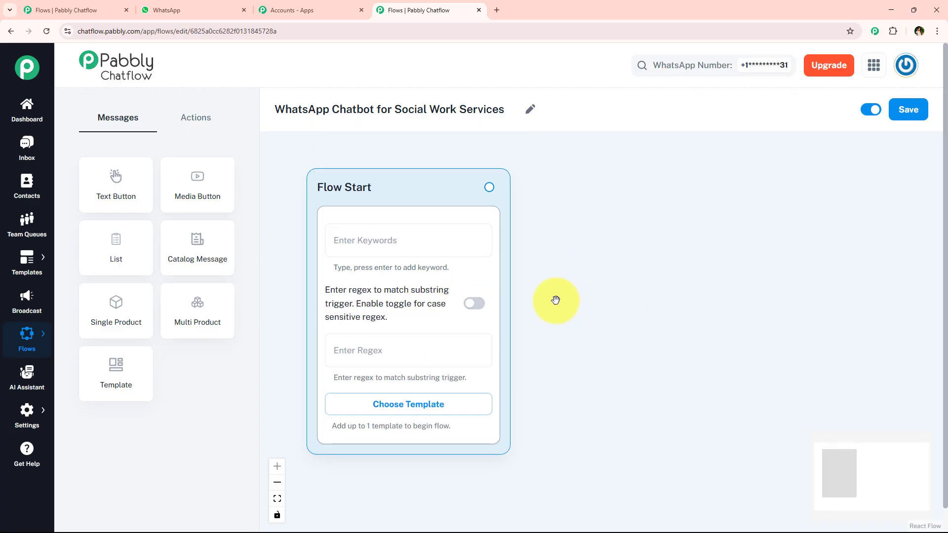
{"action": "left_click", "coordinate": [418, 348]}
{"action": "type", "text": "[\\s\\S]+"}
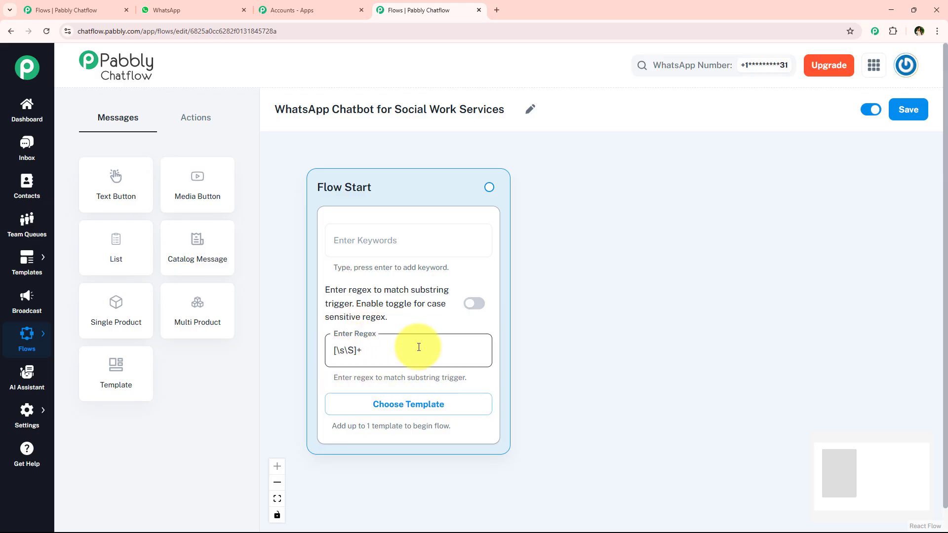
{"action": "left_click", "coordinate": [643, 355]}
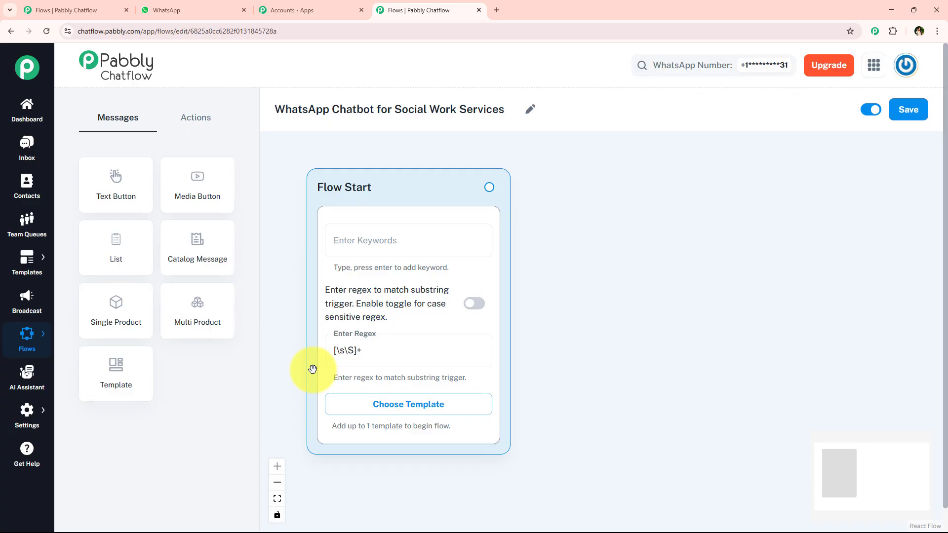
{"action": "left_click", "coordinate": [474, 304]}
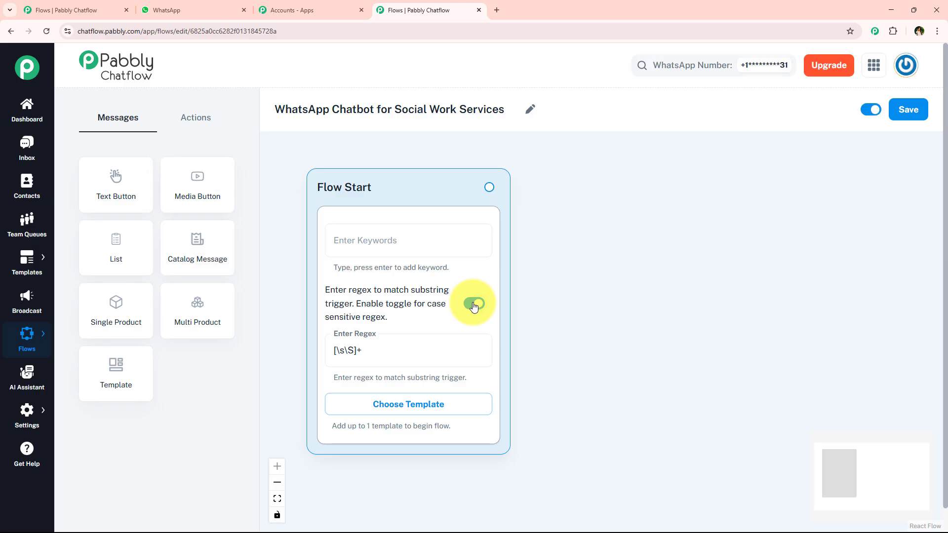
{"action": "scroll", "coordinate": [609, 267], "scroll_direction": "down", "scroll_amount": 1}
{"action": "left_click_drag", "start_coordinate": [609, 266], "coordinate": [593, 269]}
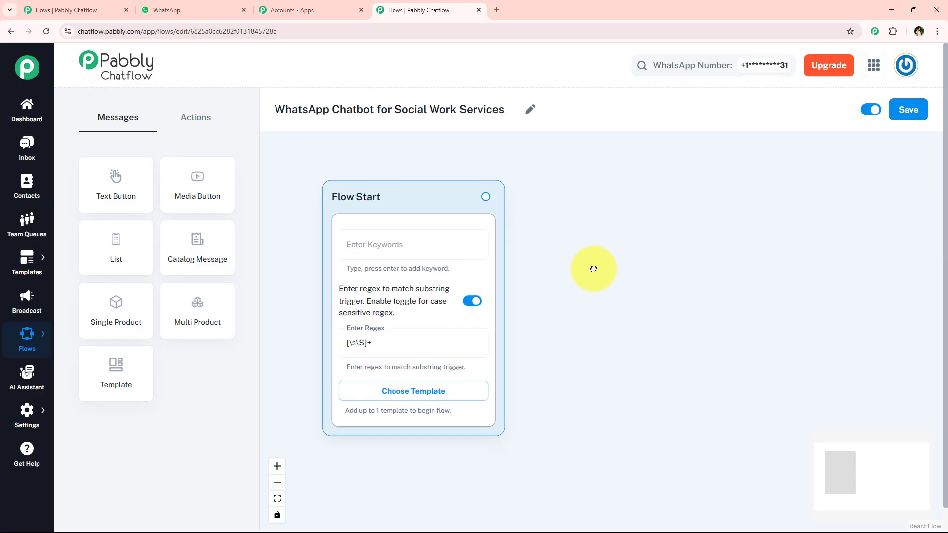
Step: Switch to the WhatsApp chat and examine the customer's first message and the chatbot's welcome reply with its buttons
{"action": "left_click", "coordinate": [195, 8]}
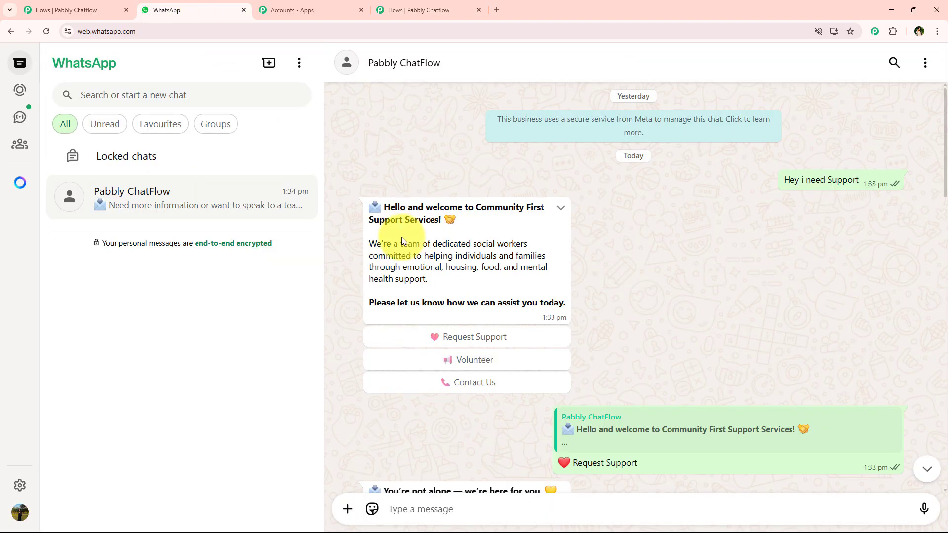
{"action": "left_click", "coordinate": [419, 9]}
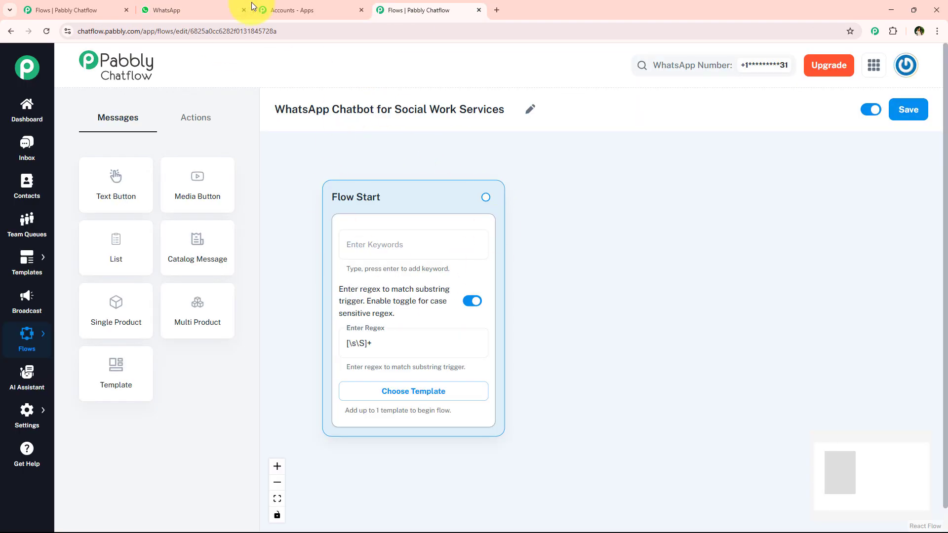
{"action": "left_click", "coordinate": [226, 7]}
{"action": "left_click_drag", "start_coordinate": [779, 181], "coordinate": [861, 183]}
{"action": "left_click", "coordinate": [747, 252]}
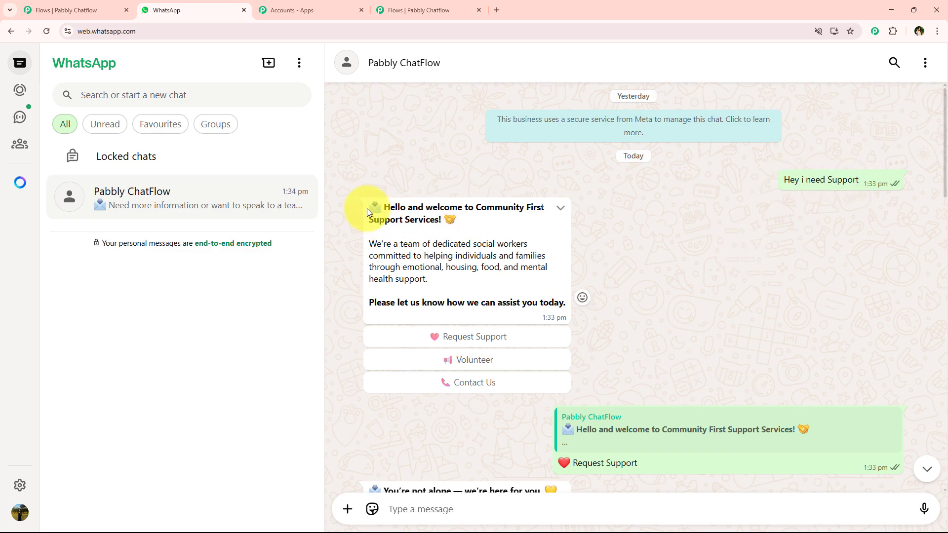
{"action": "left_click_drag", "start_coordinate": [366, 208], "coordinate": [565, 300]}
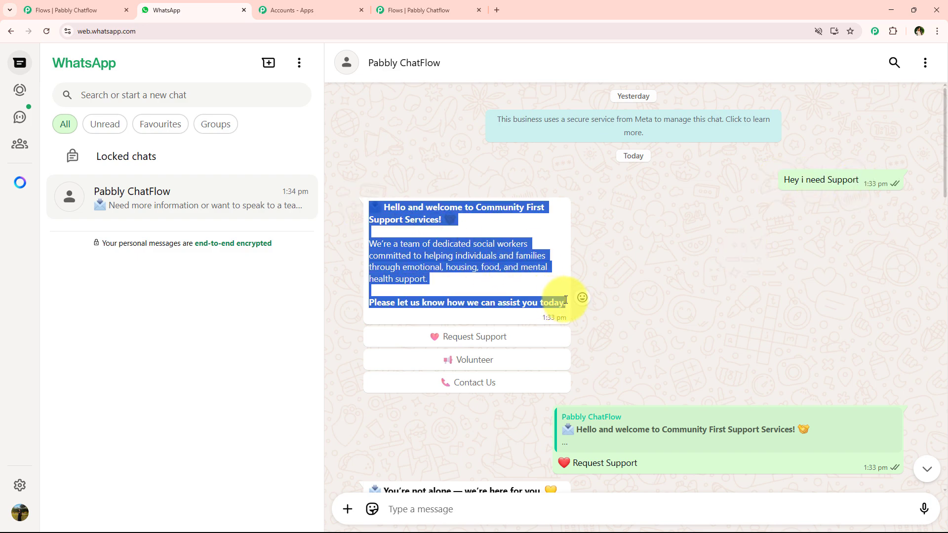
Step: Back in Pabbly Chatflow, connect a Text + Button message to the Flow Start node and paste the copied Community First welcome text into it
{"action": "left_click", "coordinate": [419, 10]}
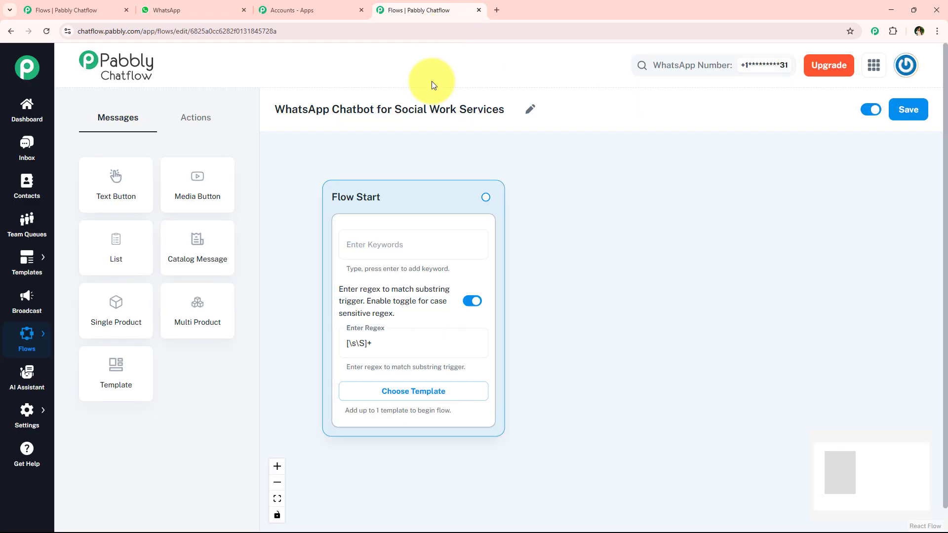
{"action": "left_click", "coordinate": [488, 197]}
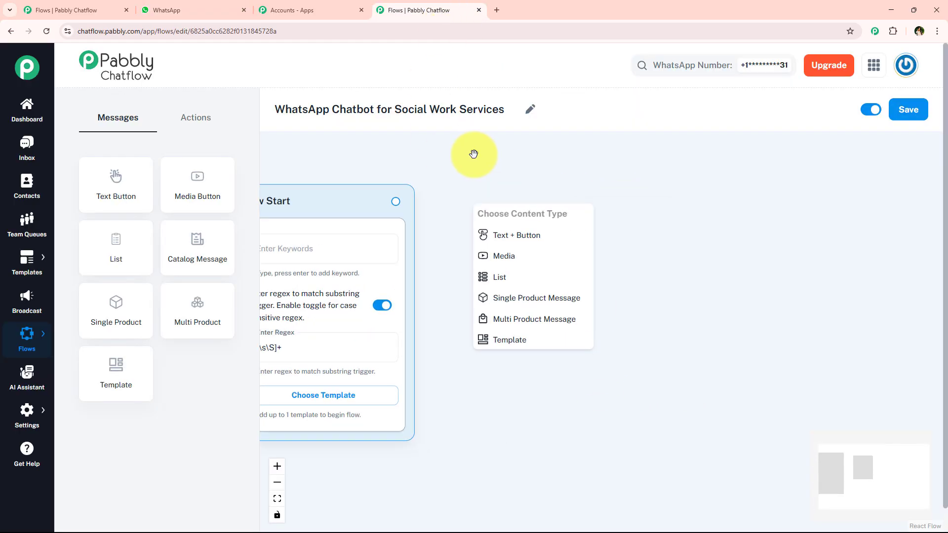
{"action": "left_click", "coordinate": [518, 235]}
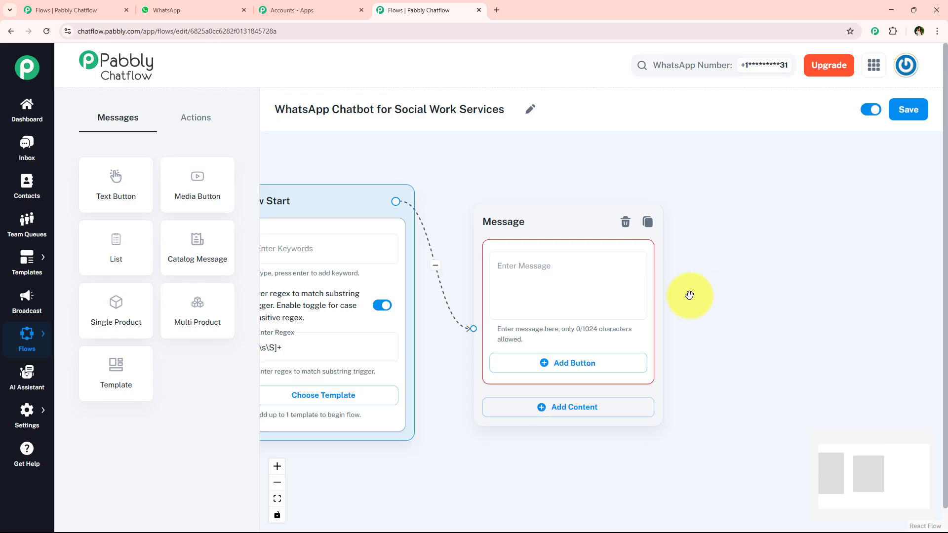
{"action": "left_click", "coordinate": [554, 273]}
{"action": "key", "text": "ctrl+v"}
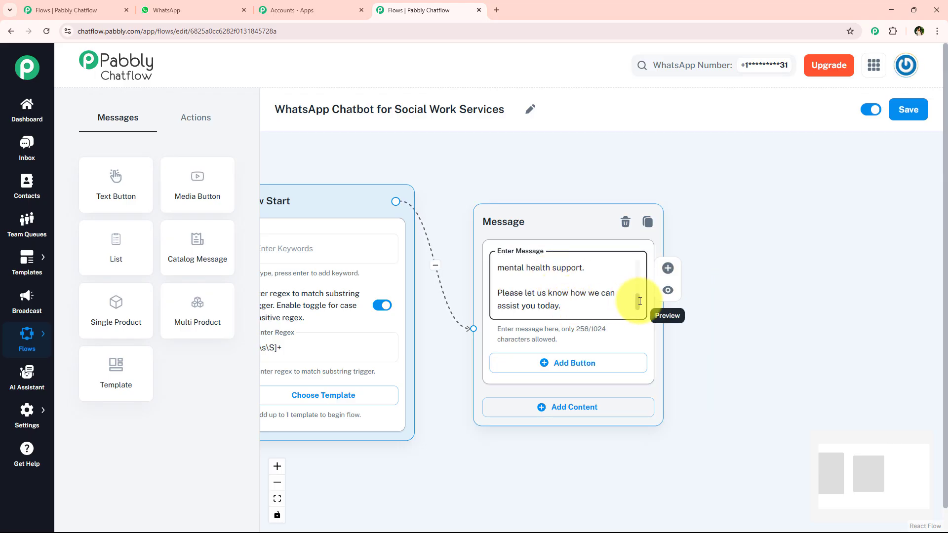
{"action": "left_click_drag", "start_coordinate": [637, 300], "coordinate": [640, 253]}
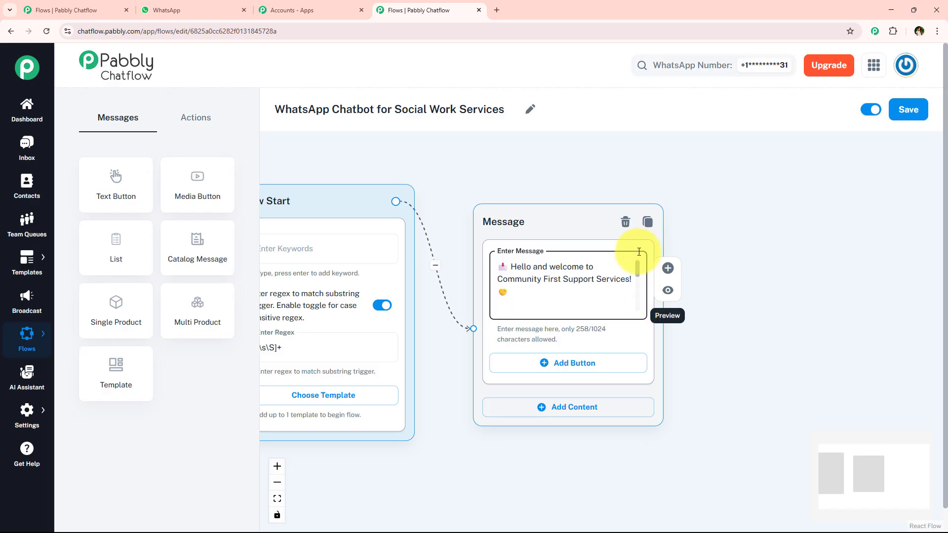
Step: Check the bold lines in the WhatsApp welcome reply and enclose "Hello and welcome to Community First Support Services!" in asterisks in the Message node
{"action": "left_click", "coordinate": [191, 4]}
{"action": "left_click", "coordinate": [507, 330]}
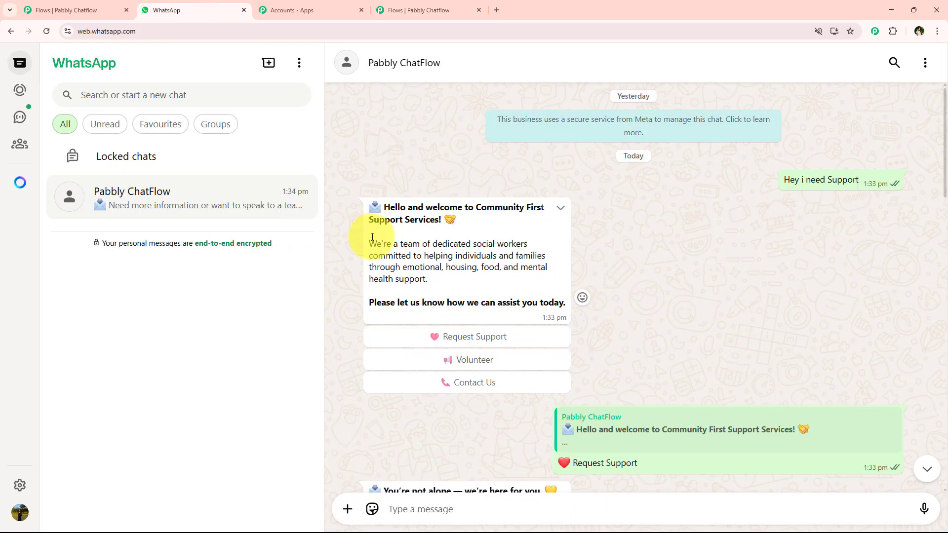
{"action": "left_click_drag", "start_coordinate": [372, 206], "coordinate": [477, 218]}
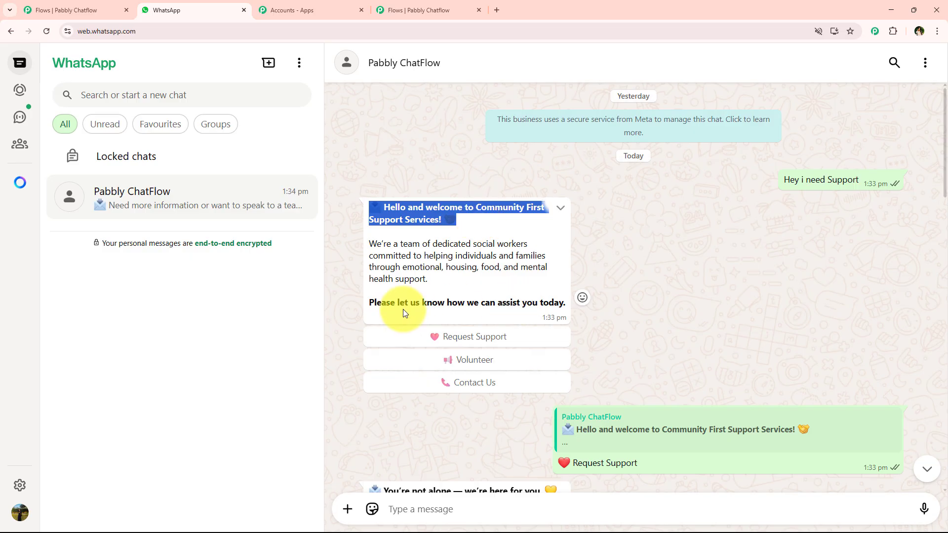
{"action": "left_click", "coordinate": [419, 10]}
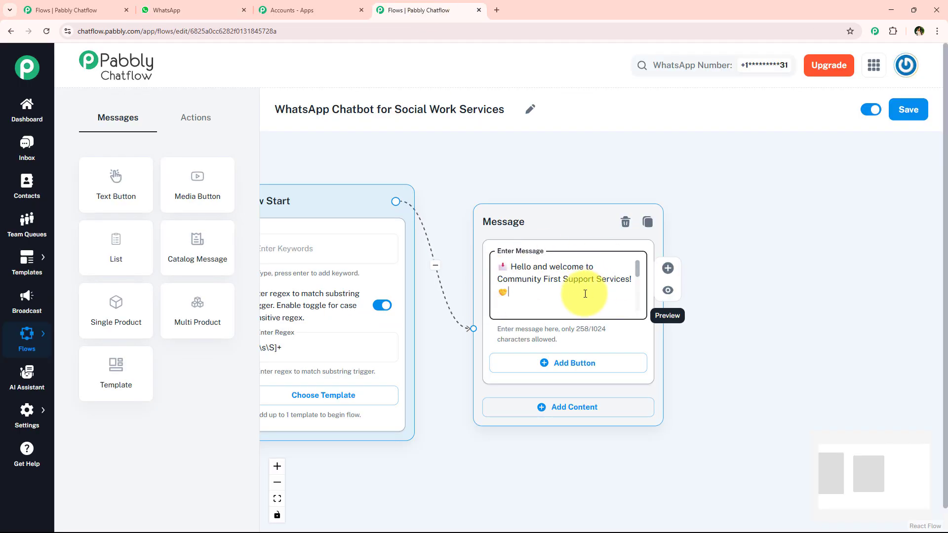
{"action": "left_click", "coordinate": [510, 269]}
{"action": "type", "text": "*"}
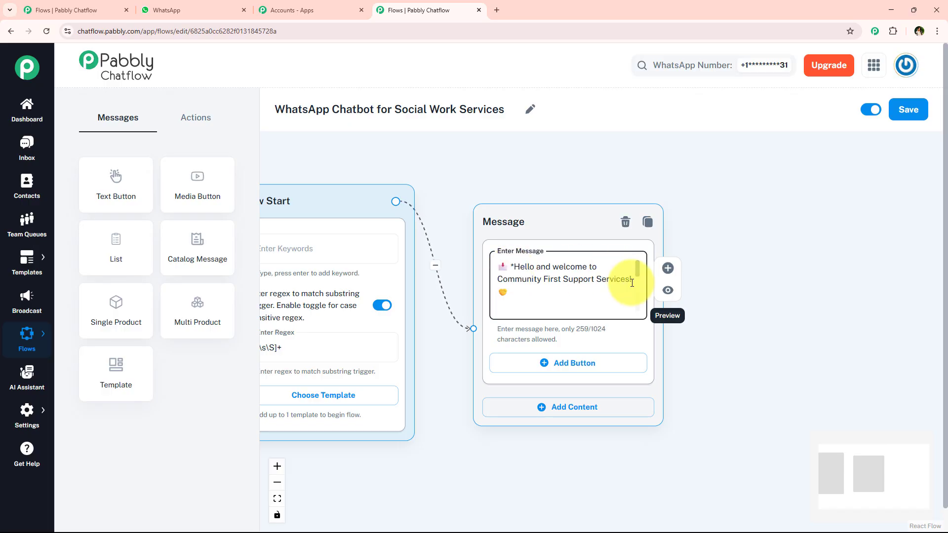
{"action": "left_click", "coordinate": [632, 280]}
{"action": "type", "text": "*"}
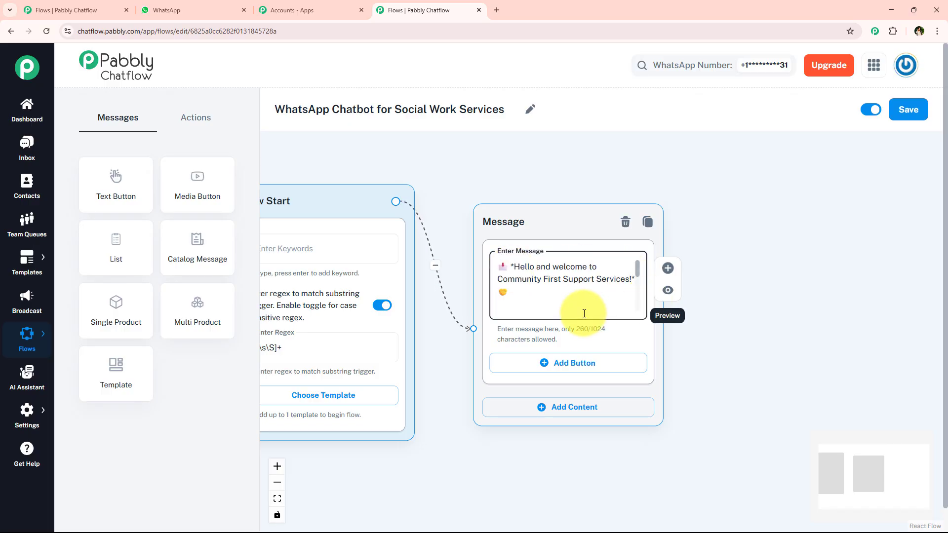
Step: Enclose the closing line "Please let us know how we can assist you today." in asterisks in the welcome message
{"action": "left_click_drag", "start_coordinate": [636, 269], "coordinate": [637, 306]}
{"action": "left_click", "coordinate": [575, 305]}
{"action": "type", "text": "*"}
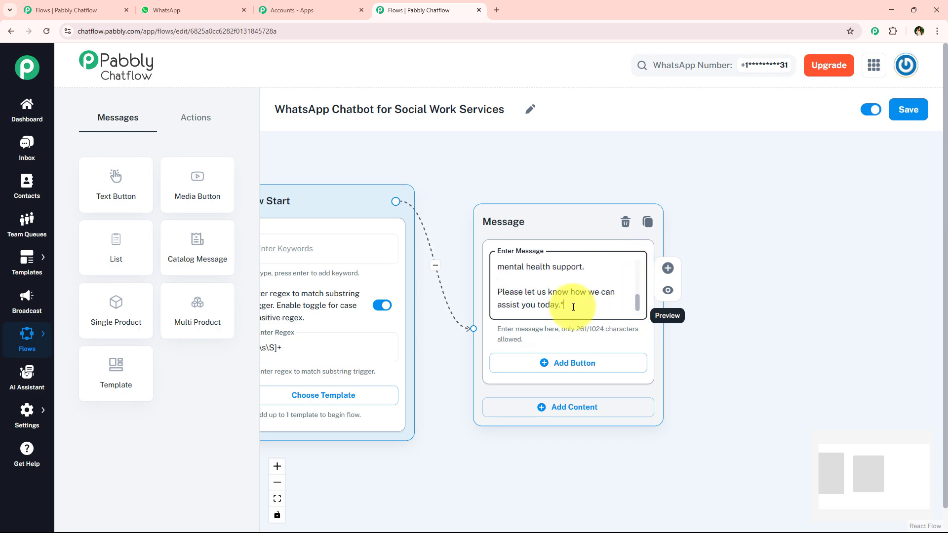
{"action": "left_click", "coordinate": [498, 296]}
{"action": "type", "text": "*"}
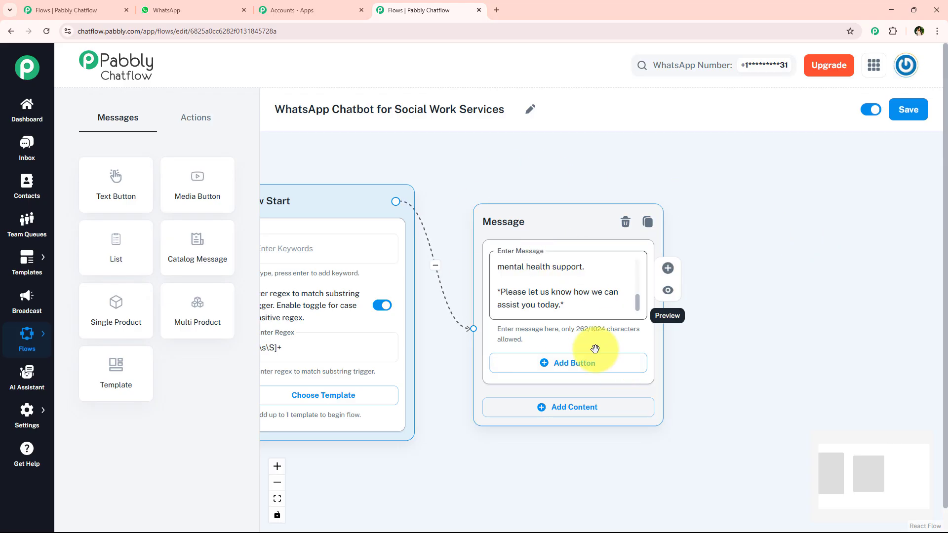
Step: Copy the Request Support label with its heart emoji from the WhatsApp chat and add it as the welcome message's first button
{"action": "left_click", "coordinate": [216, 6]}
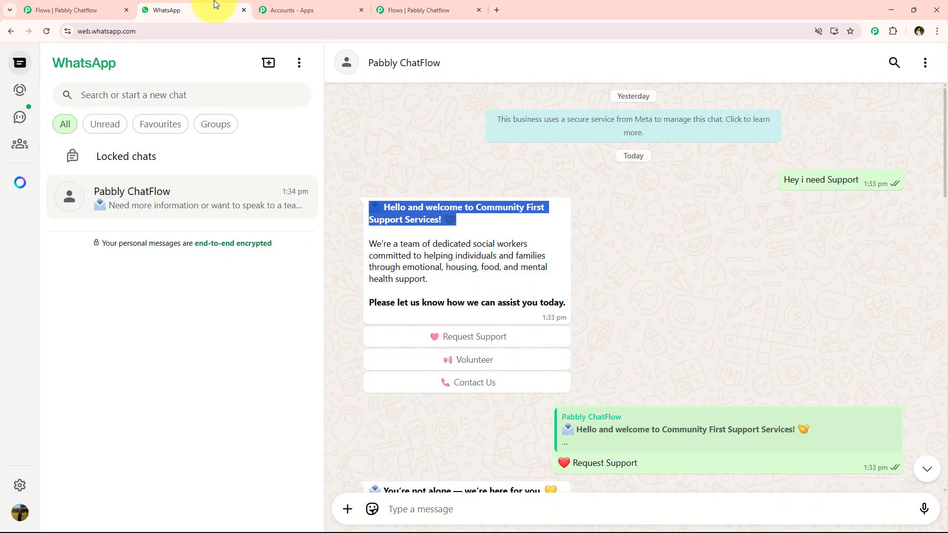
{"action": "left_click", "coordinate": [649, 303]}
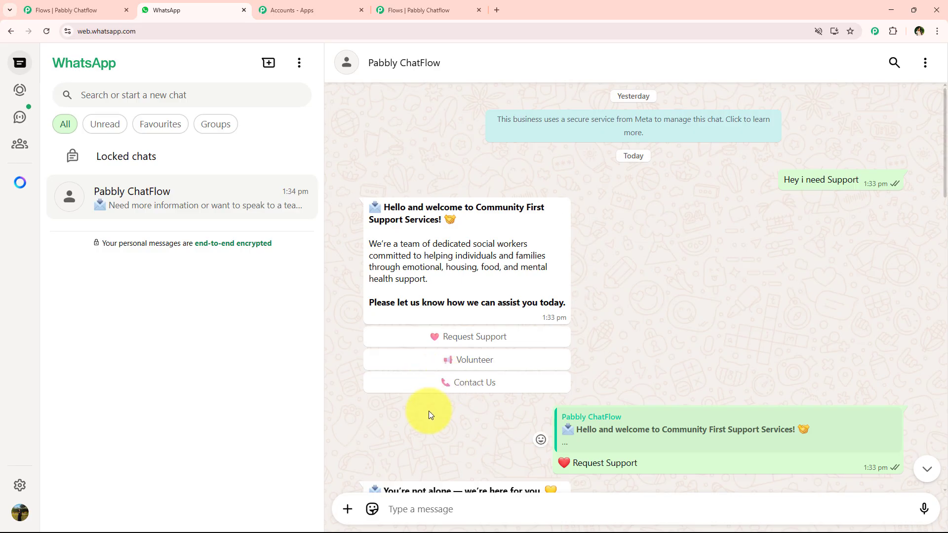
{"action": "scroll", "coordinate": [428, 410], "scroll_direction": "down", "scroll_amount": 2}
{"action": "left_click_drag", "start_coordinate": [661, 364], "coordinate": [519, 369]}
{"action": "key", "text": "ctrl+c"}
{"action": "scroll", "coordinate": [536, 348], "scroll_direction": "down", "scroll_amount": 10}
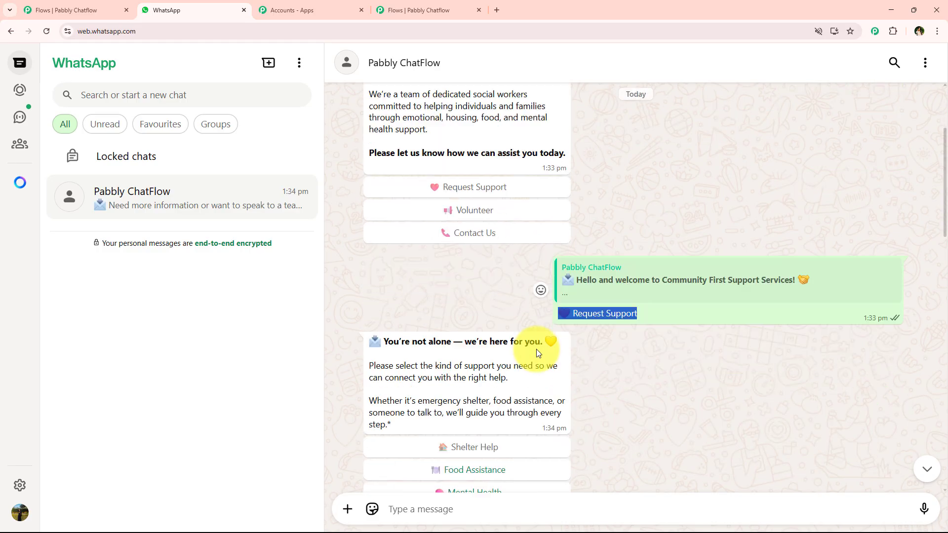
{"action": "left_click", "coordinate": [444, 10]}
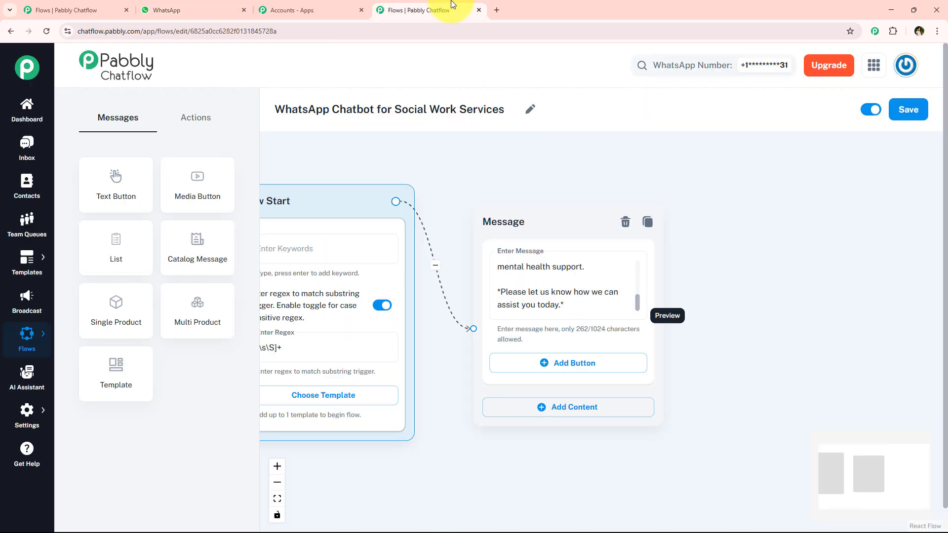
{"action": "left_click", "coordinate": [612, 365]}
{"action": "left_click", "coordinate": [562, 376]}
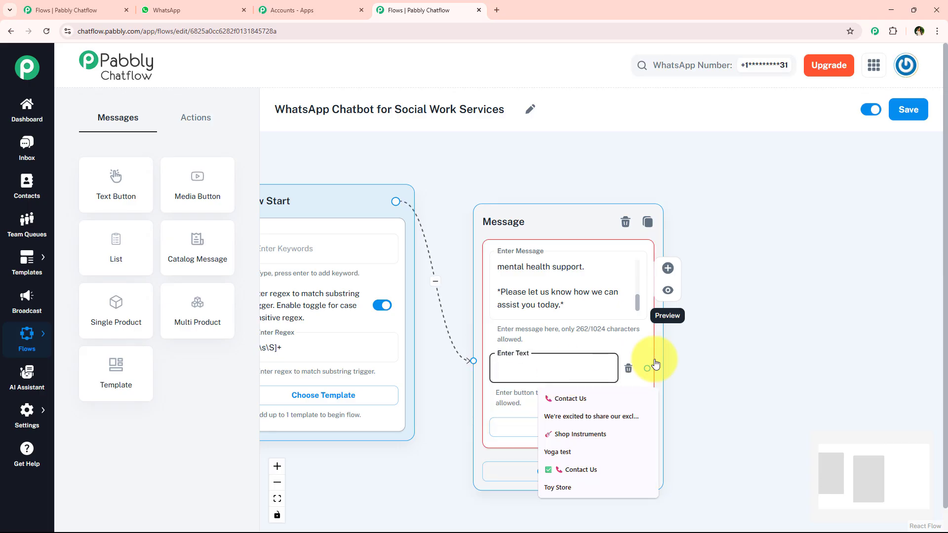
{"action": "key", "text": "ctrl+v"}
Step: Copy the Volunteer label with its emoji from the WhatsApp chat and add it as the welcome message's second button
{"action": "scroll", "coordinate": [491, 239], "scroll_direction": "down", "scroll_amount": 4}
{"action": "left_click", "coordinate": [173, 7]}
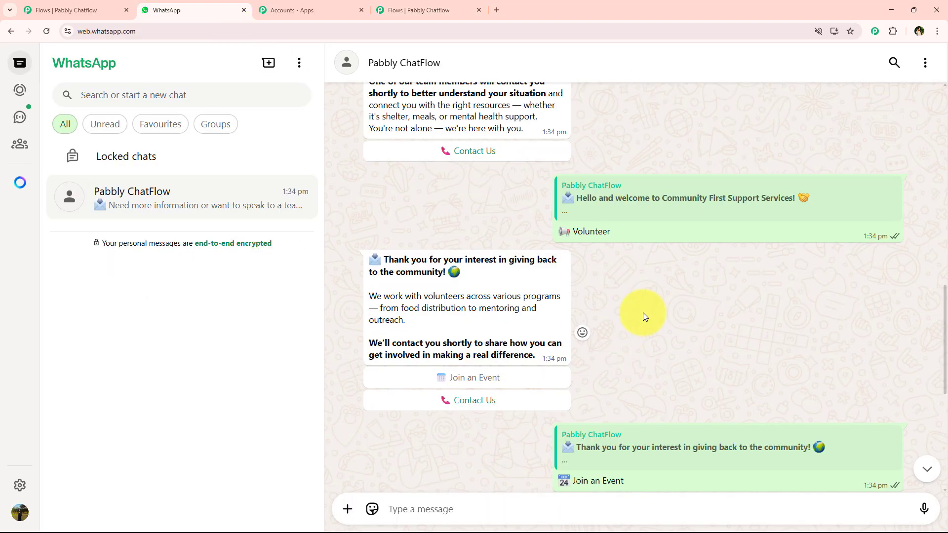
{"action": "double_click", "coordinate": [549, 231]}
{"action": "left_click", "coordinate": [467, 4]}
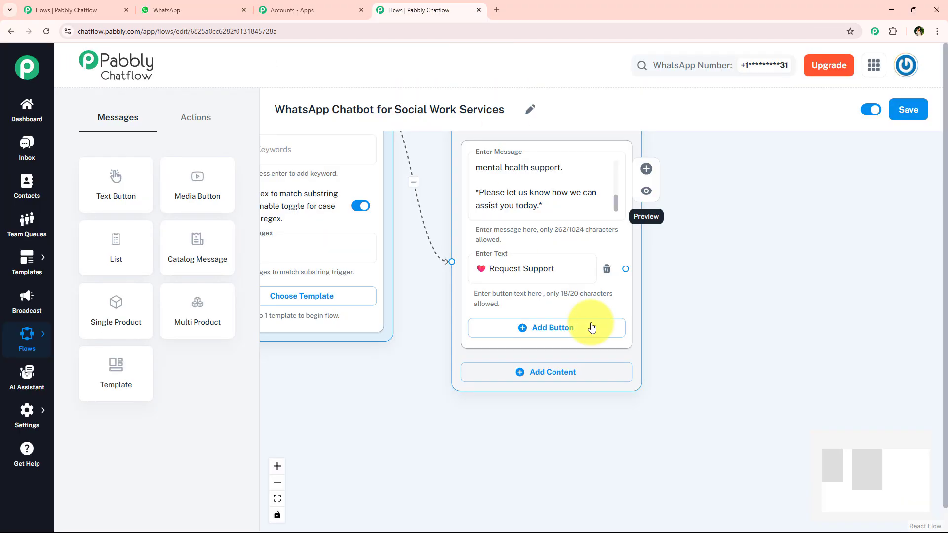
{"action": "left_click", "coordinate": [592, 323]}
{"action": "left_click", "coordinate": [529, 330]}
{"action": "type", "text": "📢 Volunteer"}
Step: Add a third button labelled Contact Us with the phone emoji to the welcome message
{"action": "left_click", "coordinate": [521, 389]}
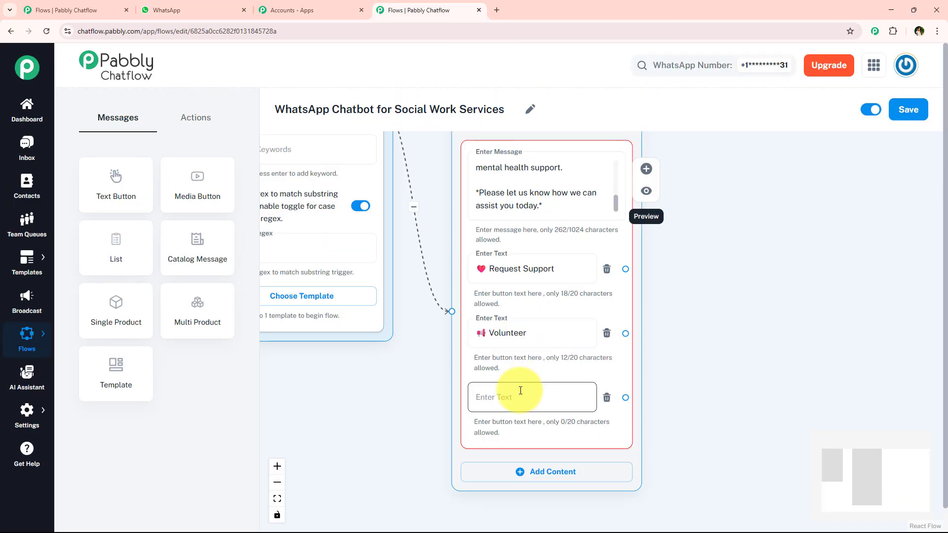
{"action": "left_click", "coordinate": [521, 392]}
{"action": "left_click", "coordinate": [552, 460]}
{"action": "left_click", "coordinate": [490, 400]}
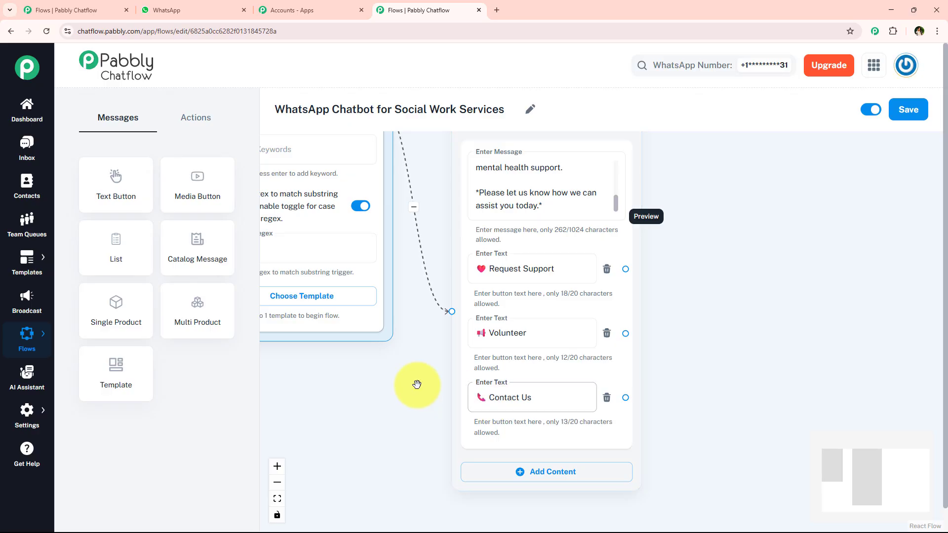
Step: Check the last replies in the WhatsApp chat, and rearrange the flow so the Flow Start node sits lower beside the welcome message
{"action": "left_click", "coordinate": [208, 10]}
{"action": "scroll", "coordinate": [474, 296], "scroll_direction": "down", "scroll_amount": 4}
{"action": "scroll", "coordinate": [473, 320], "scroll_direction": "down", "scroll_amount": 3}
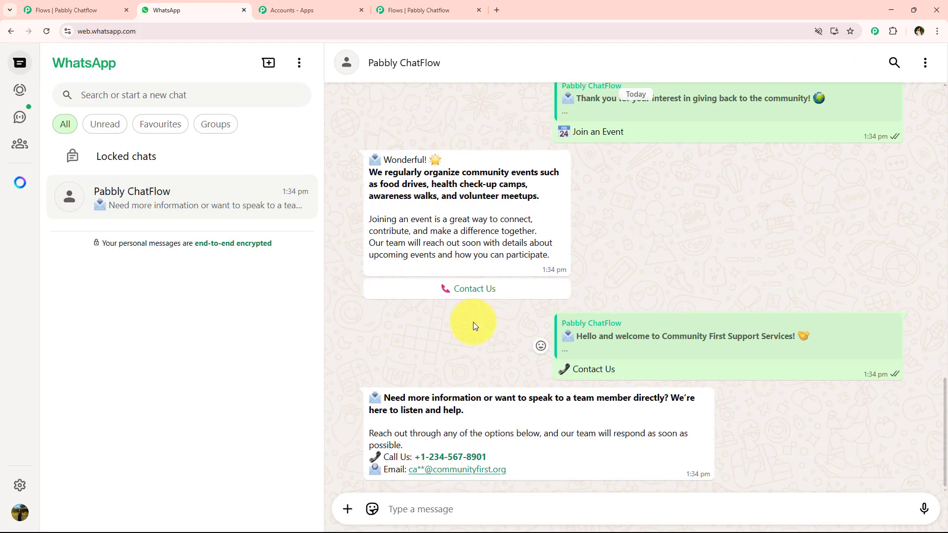
{"action": "left_click", "coordinate": [411, 5]}
{"action": "scroll", "coordinate": [626, 290], "scroll_direction": "up", "scroll_amount": 3}
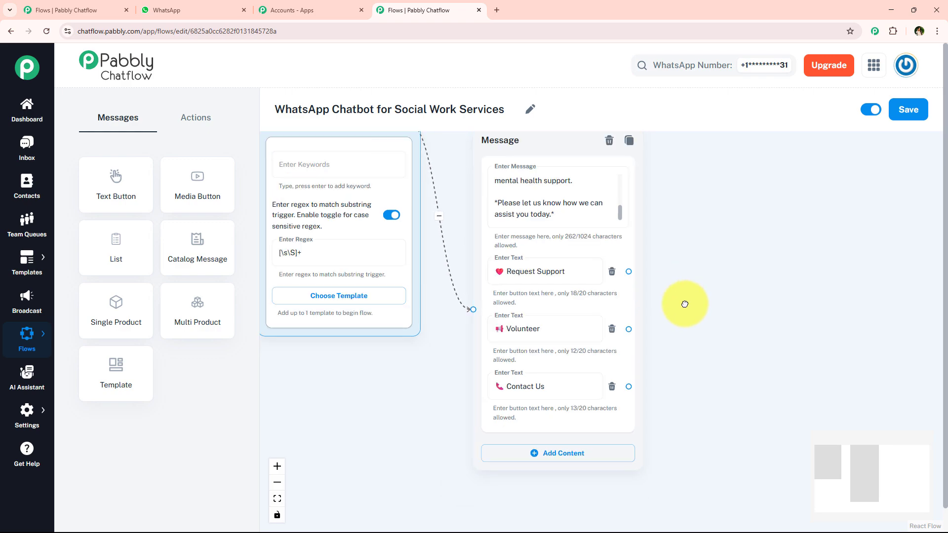
{"action": "left_click_drag", "start_coordinate": [497, 210], "coordinate": [510, 240]}
{"action": "left_click_drag", "start_coordinate": [681, 349], "coordinate": [635, 236]}
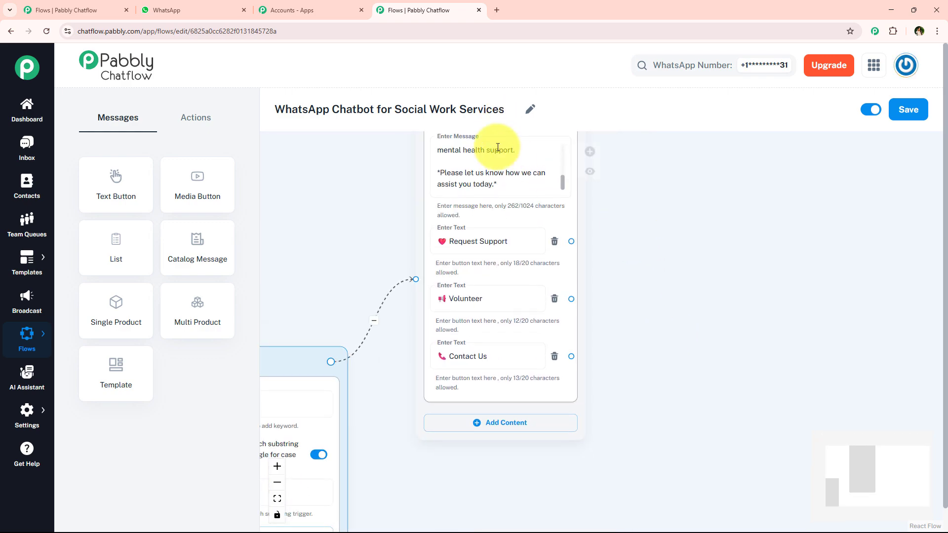
{"action": "scroll", "coordinate": [401, 235], "scroll_direction": "down", "scroll_amount": 3}
{"action": "left_click_drag", "start_coordinate": [461, 152], "coordinate": [493, 211]}
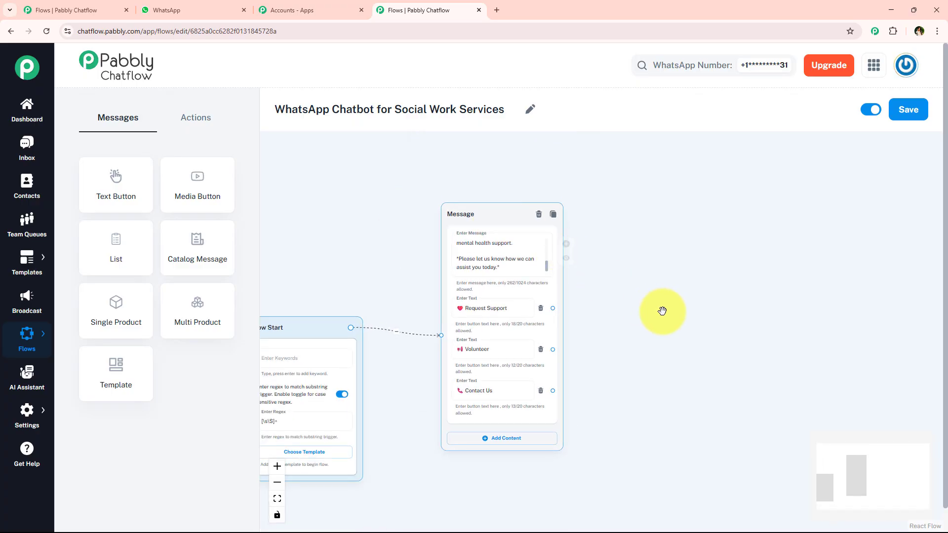
Step: Connect a new Text + Button message to the Request Support button and place it above and beside the welcome message
{"action": "scroll", "coordinate": [661, 318], "scroll_direction": "up", "scroll_amount": 2}
{"action": "left_click_drag", "start_coordinate": [445, 325], "coordinate": [547, 189]}
{"action": "left_click", "coordinate": [549, 207]}
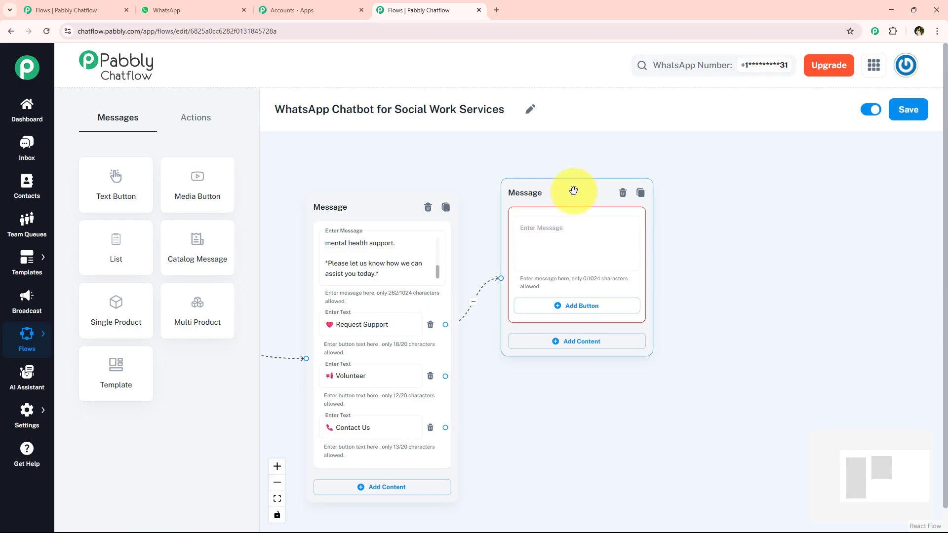
{"action": "left_click_drag", "start_coordinate": [527, 379], "coordinate": [502, 405]}
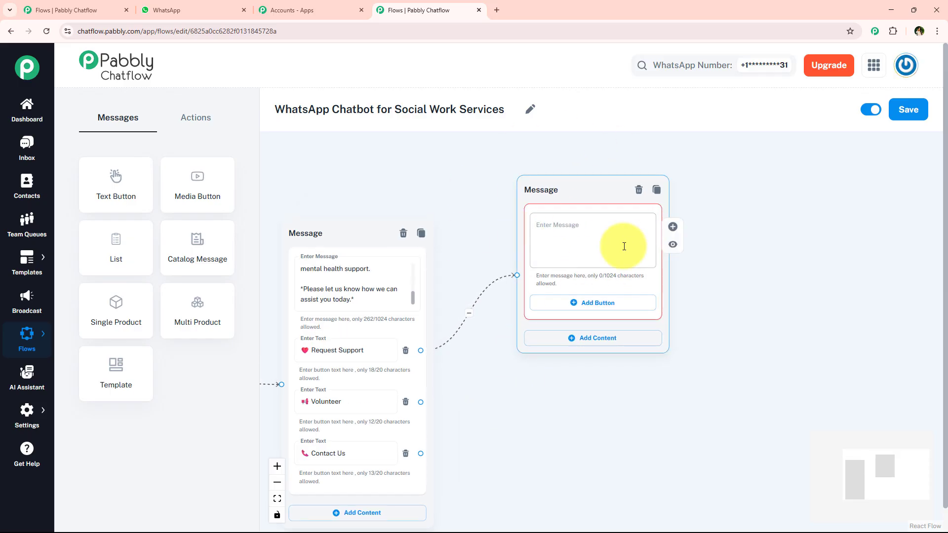
Step: Copy the "You're not alone — we're here for you" reply from WhatsApp into the new message and enclose its heading in asterisks
{"action": "left_click", "coordinate": [187, 9]}
{"action": "scroll", "coordinate": [570, 334], "scroll_direction": "up", "scroll_amount": 15}
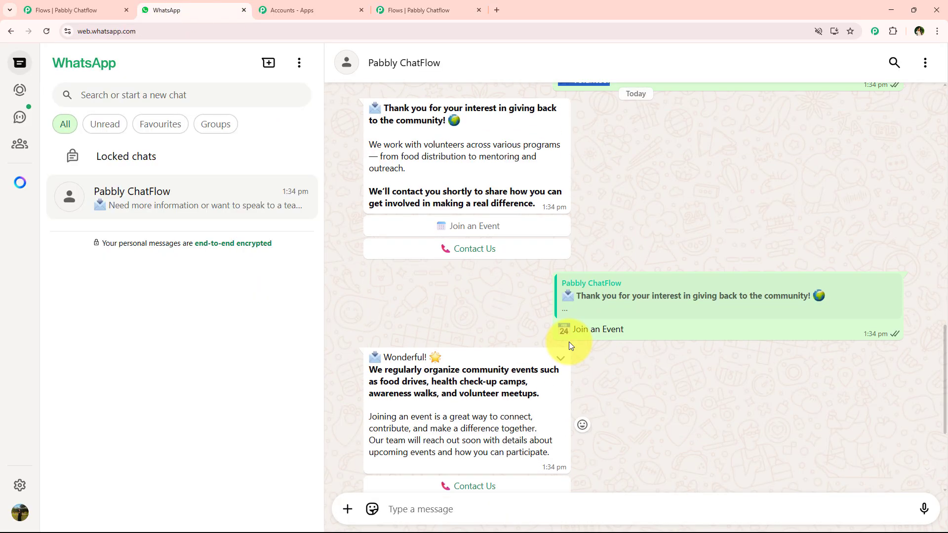
{"action": "scroll", "coordinate": [685, 316], "scroll_direction": "up", "scroll_amount": 2}
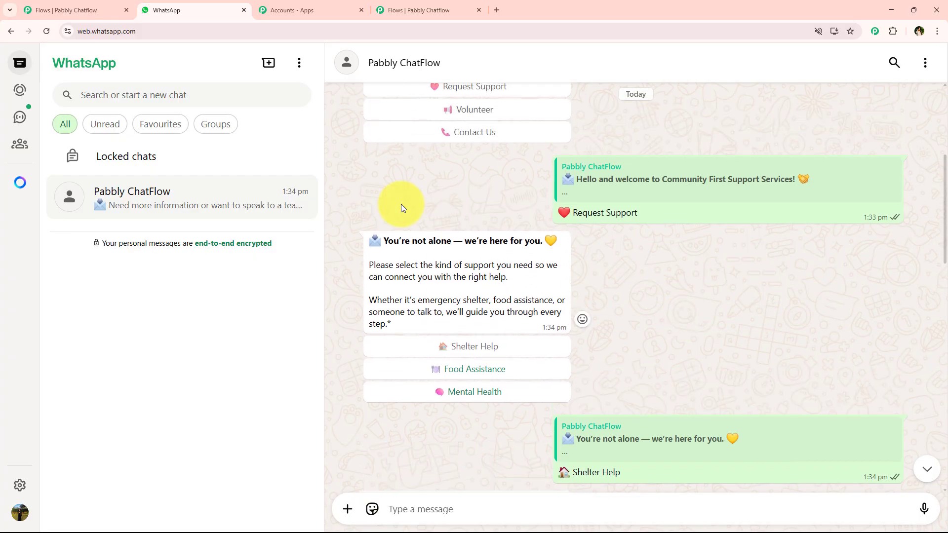
{"action": "left_click_drag", "start_coordinate": [360, 237], "coordinate": [410, 320]}
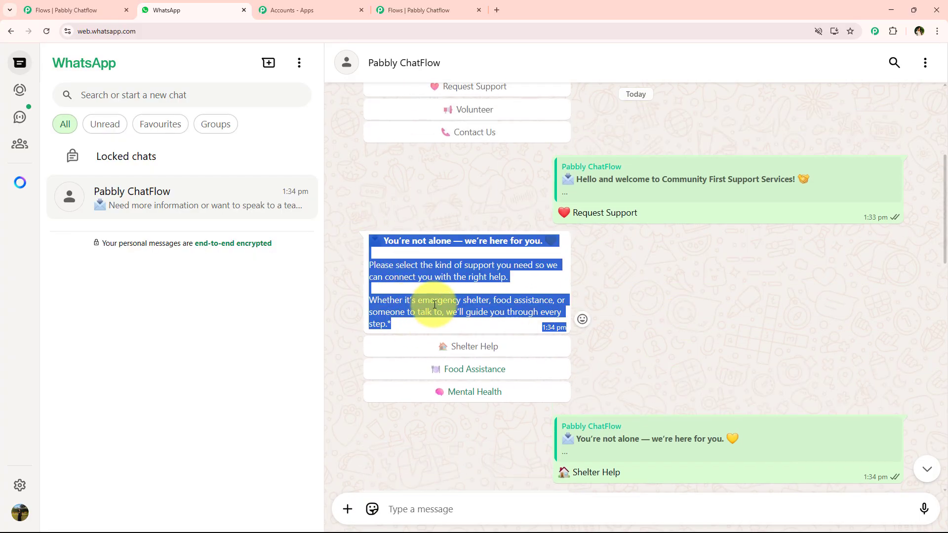
{"action": "left_click", "coordinate": [437, 28]}
{"action": "left_click", "coordinate": [425, 10]}
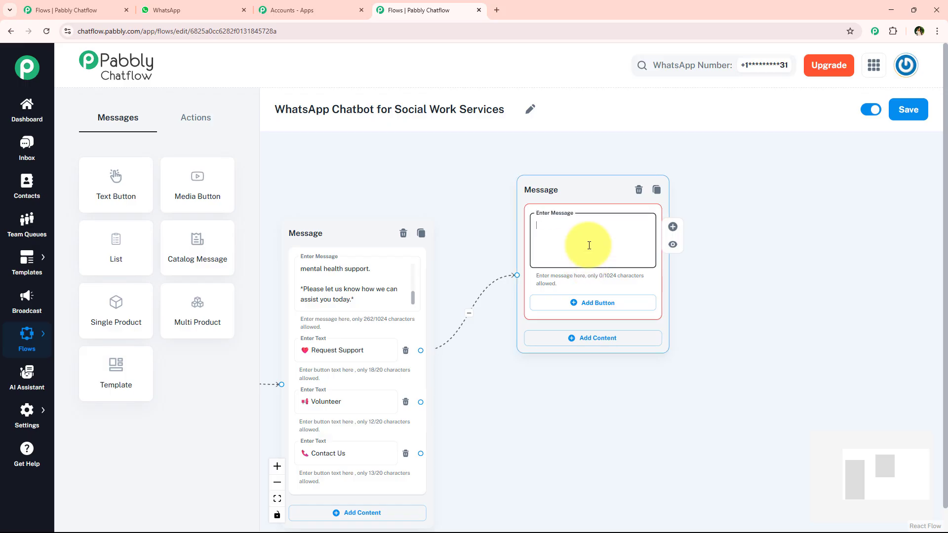
{"action": "key", "text": "ctrl+v"}
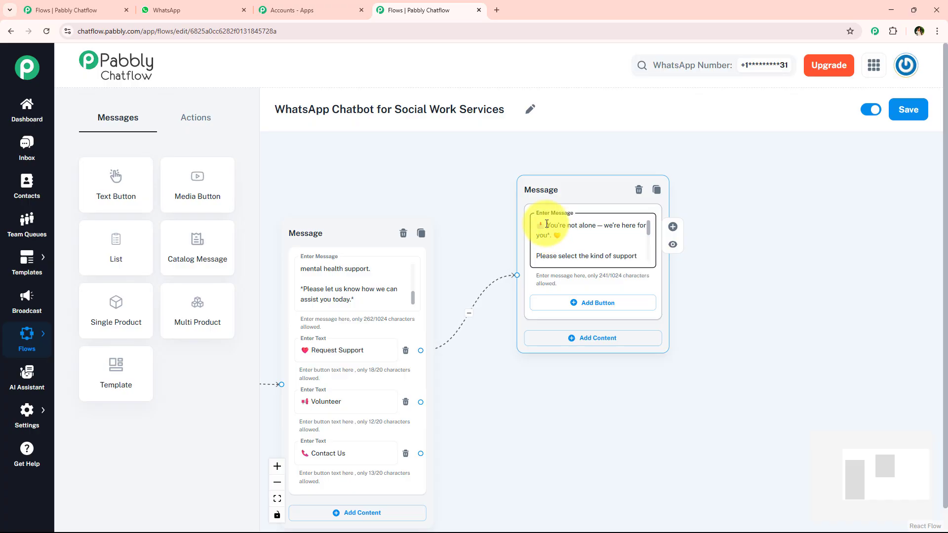
{"action": "left_click", "coordinate": [742, 324]}
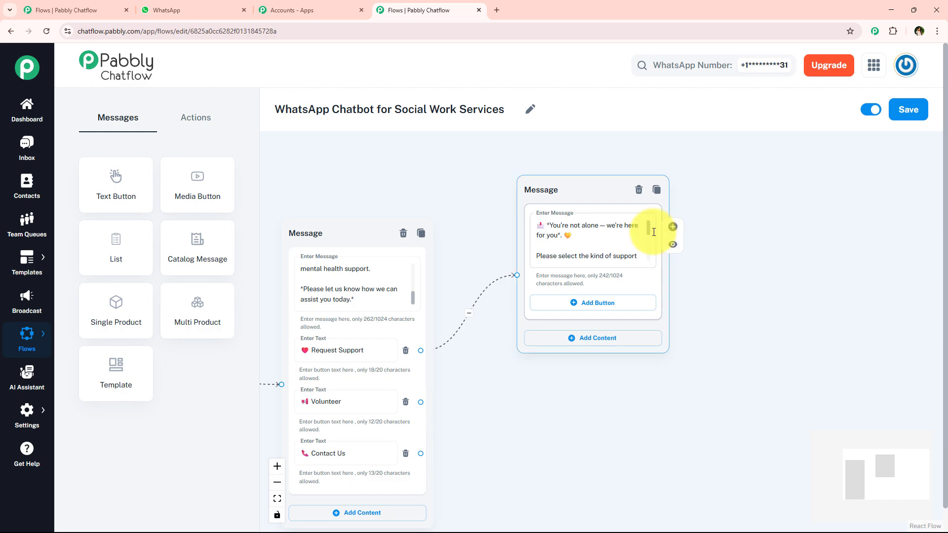
Step: Add three buttons to the "You're not alone" message and label the first Shelter Help with its house emoji, copied from the WhatsApp chat
{"action": "left_click", "coordinate": [228, 4]}
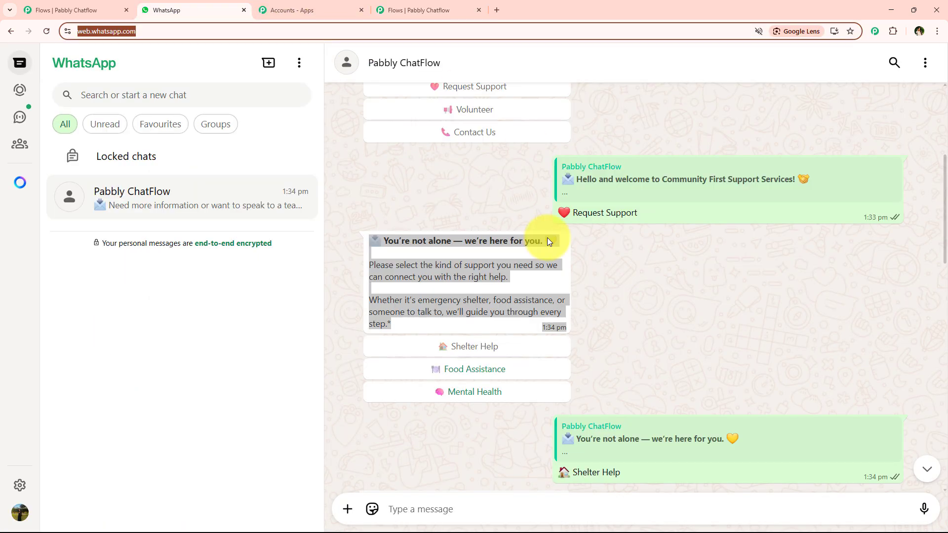
{"action": "left_click", "coordinate": [683, 310]}
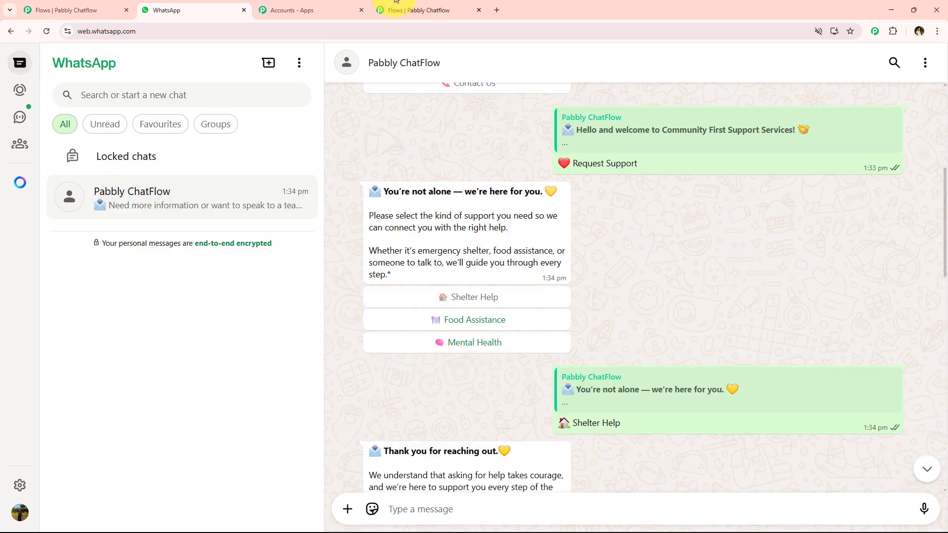
{"action": "left_click", "coordinate": [419, 10]}
{"action": "left_click", "coordinate": [617, 312]}
{"action": "left_click", "coordinate": [617, 354]}
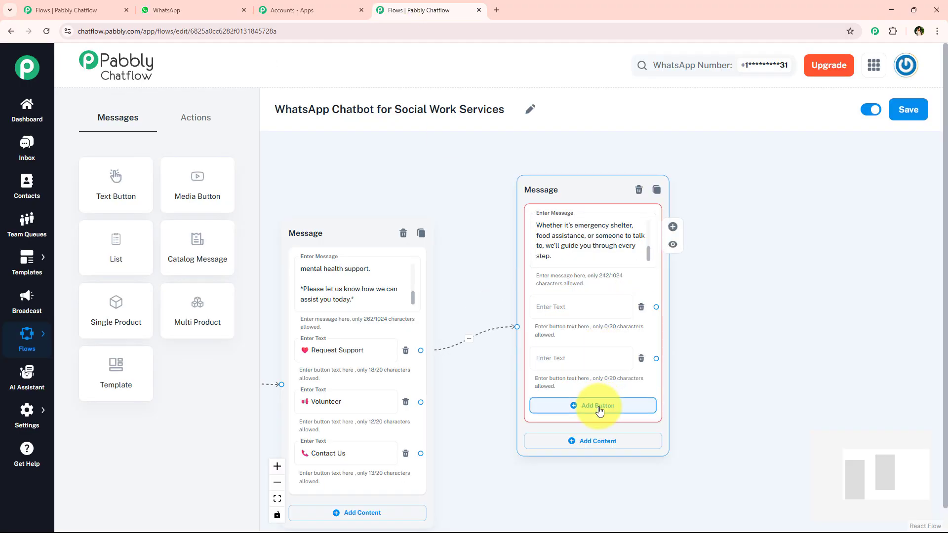
{"action": "left_click", "coordinate": [599, 405]}
{"action": "left_click", "coordinate": [586, 307]}
{"action": "type", "text": "🏠 Shelter Help"}
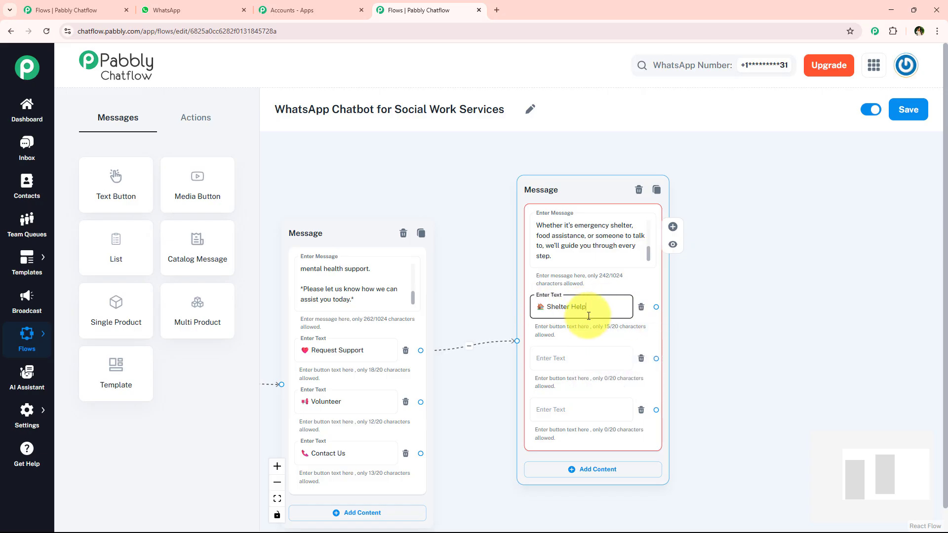
Step: Label the remaining two buttons Food Assistance and Mental Health with their emojis, copying both texts from the WhatsApp chat
{"action": "left_click", "coordinate": [599, 358]}
{"action": "left_click", "coordinate": [143, 7]}
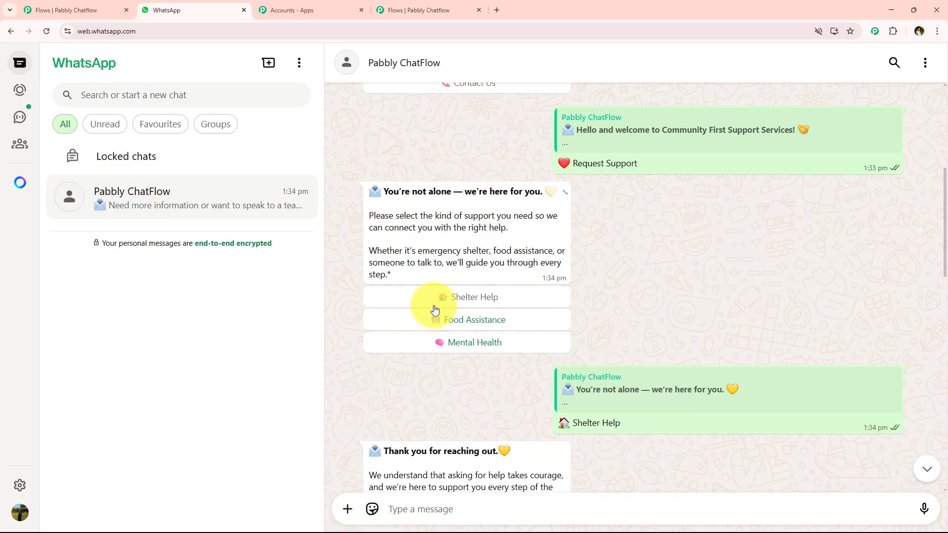
{"action": "left_click_drag", "start_coordinate": [411, 329], "coordinate": [543, 340]}
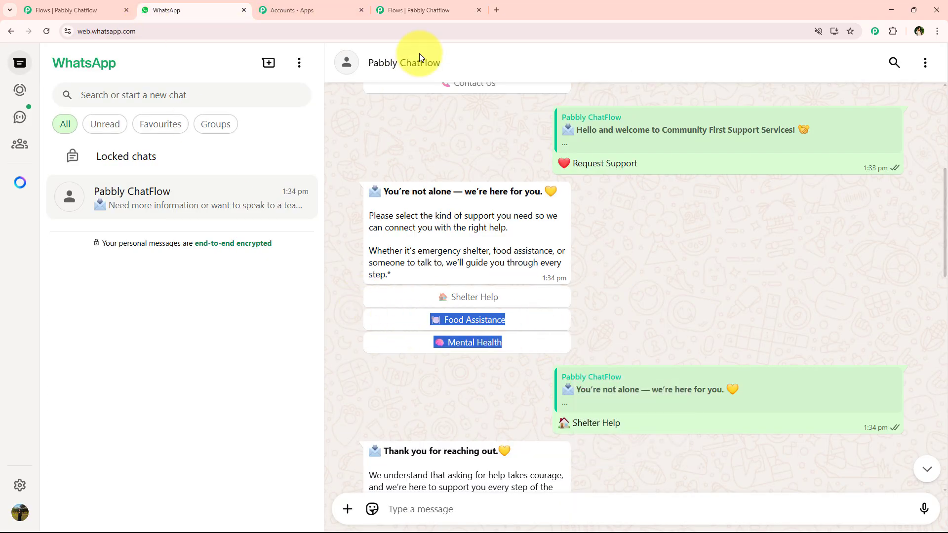
{"action": "left_click", "coordinate": [425, 10]}
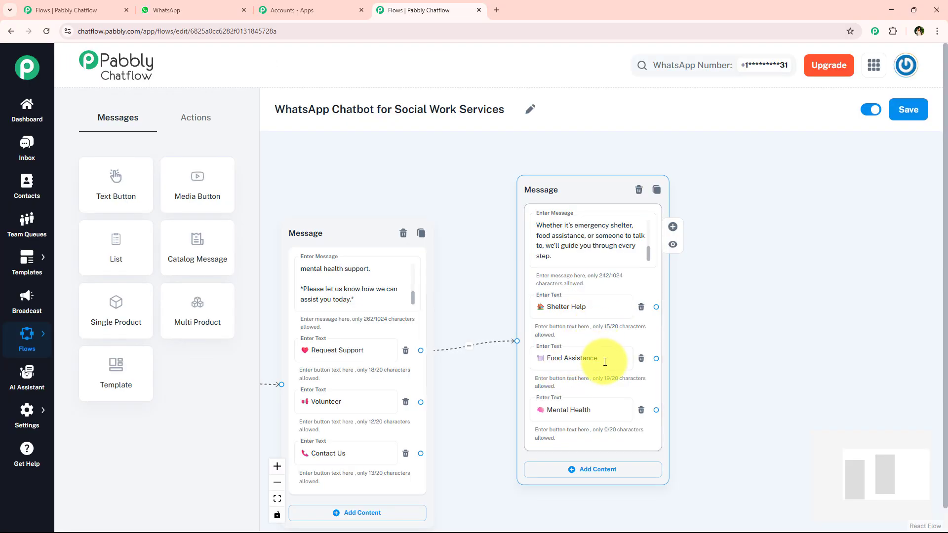
Step: Move the "You're not alone" message higher and farther from the welcome message
{"action": "left_click_drag", "start_coordinate": [706, 363], "coordinate": [646, 378]}
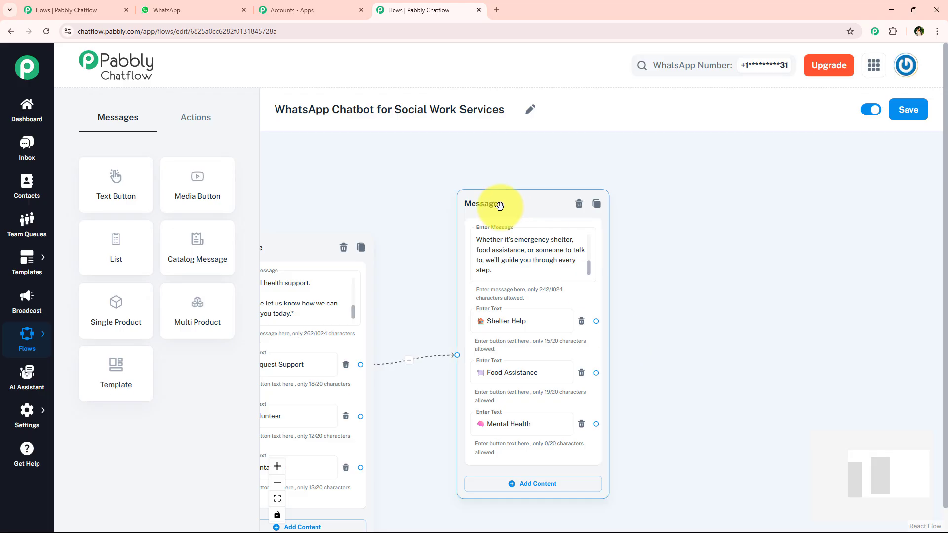
{"action": "left_click_drag", "start_coordinate": [501, 209], "coordinate": [569, 141]}
{"action": "left_click_drag", "start_coordinate": [459, 433], "coordinate": [548, 321]}
Step: Connect a new Text + Button message to the welcome message's Volunteer button and place it below the support message
{"action": "scroll", "coordinate": [339, 315], "scroll_direction": "up", "scroll_amount": 3}
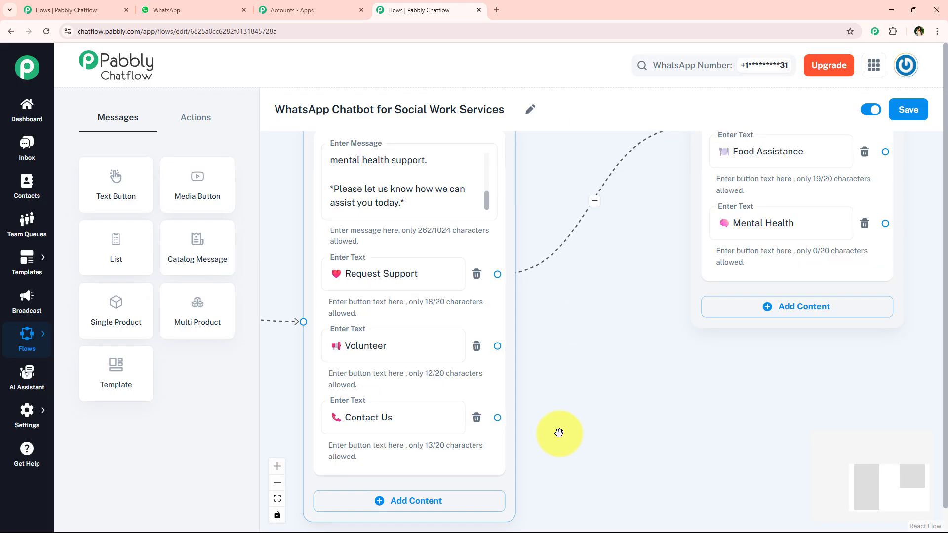
{"action": "left_click_drag", "start_coordinate": [558, 431], "coordinate": [561, 404]}
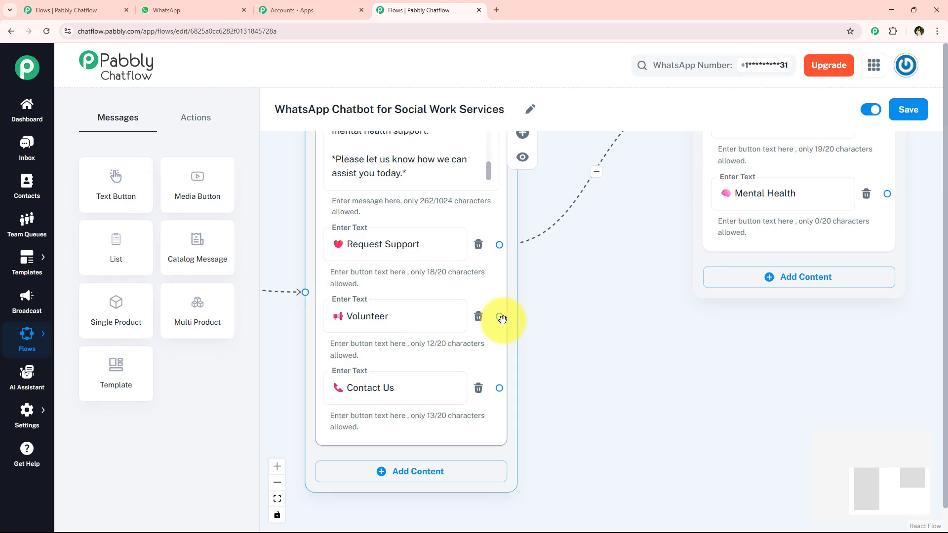
{"action": "left_click_drag", "start_coordinate": [499, 317], "coordinate": [663, 420]}
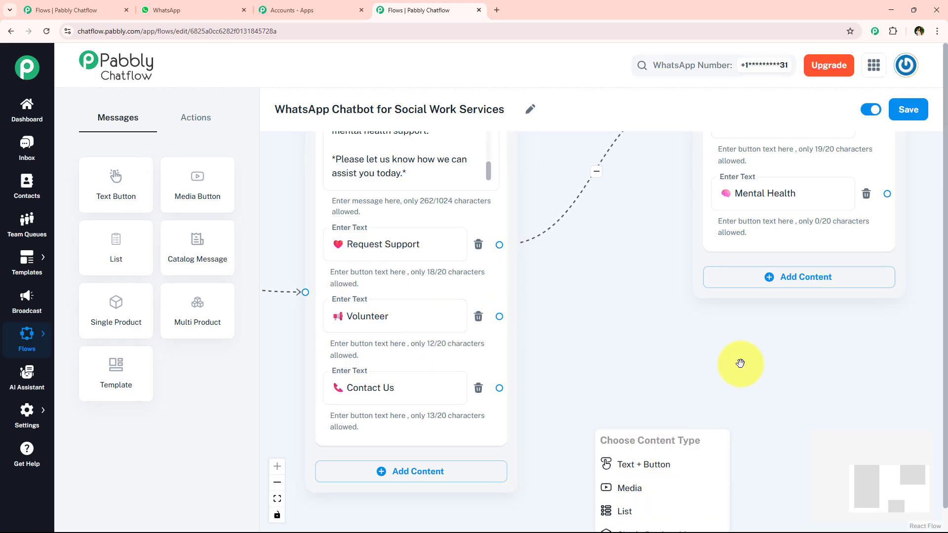
{"action": "left_click", "coordinate": [555, 339]}
{"action": "left_click_drag", "start_coordinate": [592, 323], "coordinate": [668, 297]}
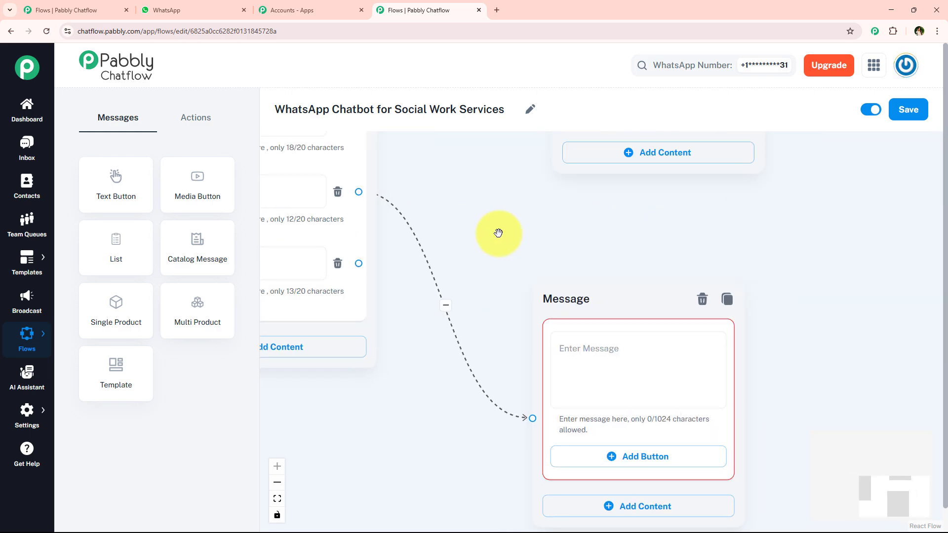
Step: Copy the "Thank you for your interest in giving back to the community!" reply from WhatsApp into the Volunteer message
{"action": "left_click", "coordinate": [187, 6]}
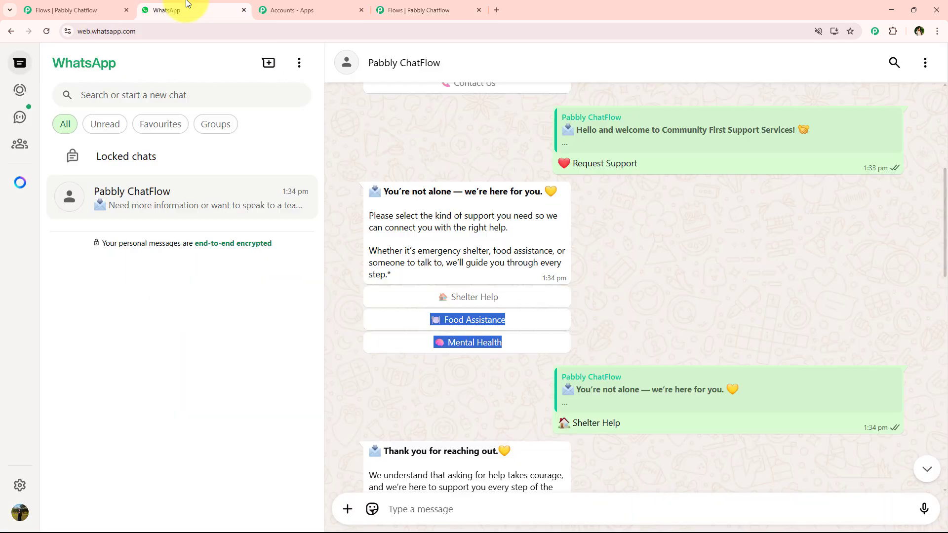
{"action": "scroll", "coordinate": [509, 302], "scroll_direction": "down", "scroll_amount": 10}
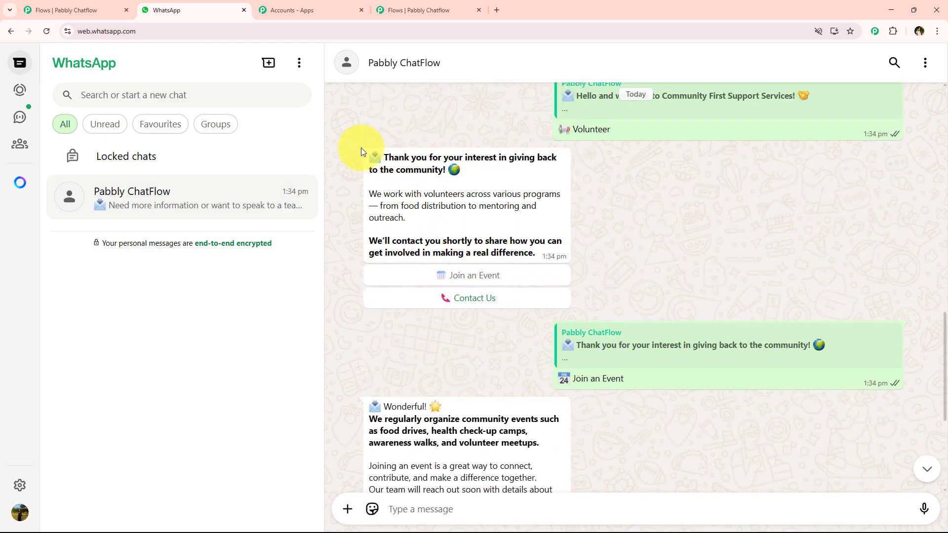
{"action": "left_click_drag", "start_coordinate": [365, 150], "coordinate": [537, 257]}
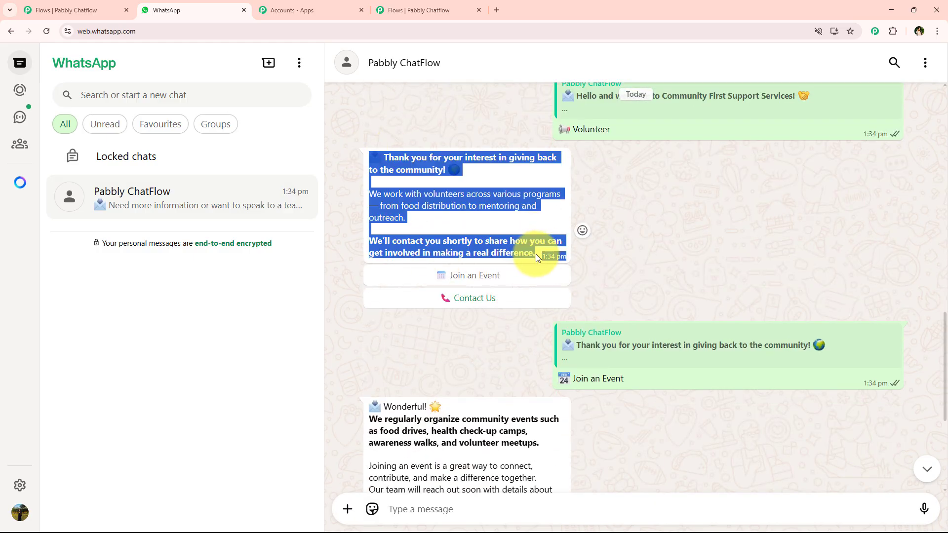
{"action": "left_click", "coordinate": [478, 4]}
{"action": "left_click", "coordinate": [641, 343]}
{"action": "key", "text": "ctrl+v"}
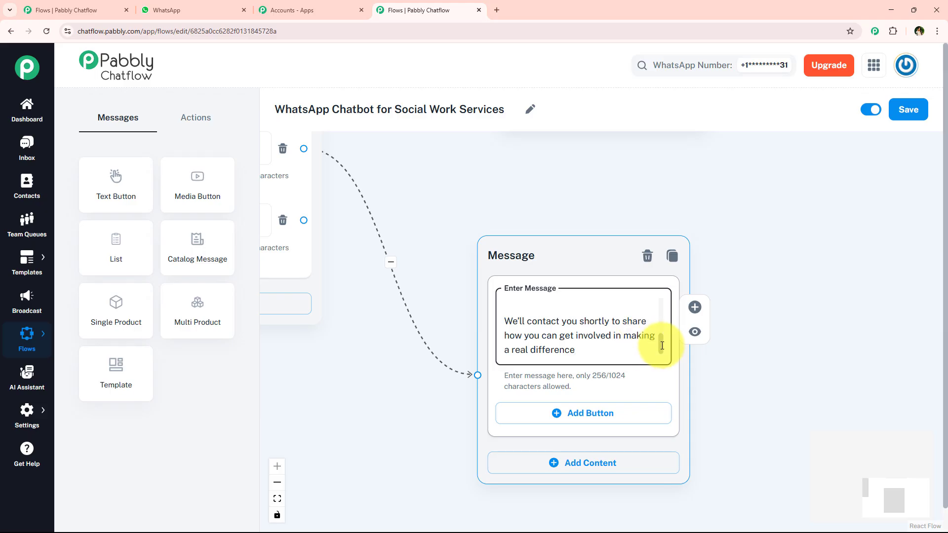
{"action": "mouse_move", "coordinate": [662, 345]}
{"action": "left_mouse_down"}
{"action": "mouse_move", "coordinate": [659, 298]}
{"action": "mouse_move", "coordinate": [665, 347]}
{"action": "left_mouse_up"}
Step: Add a Join an Event button with the calendar emoji to the Volunteer message, copying its label from WhatsApp
{"action": "scroll", "coordinate": [726, 285], "scroll_direction": "down", "scroll_amount": 2}
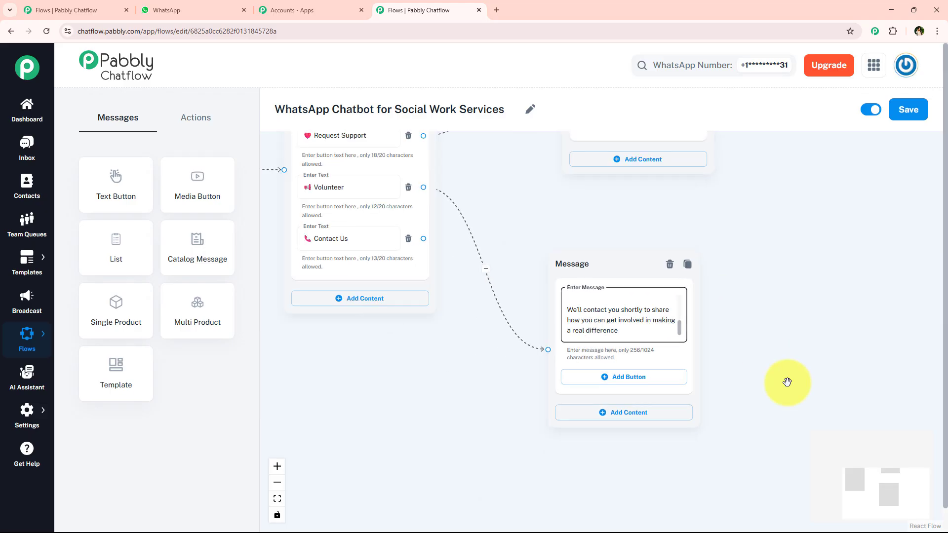
{"action": "left_click_drag", "start_coordinate": [786, 382], "coordinate": [751, 349]}
{"action": "left_click", "coordinate": [244, 3]}
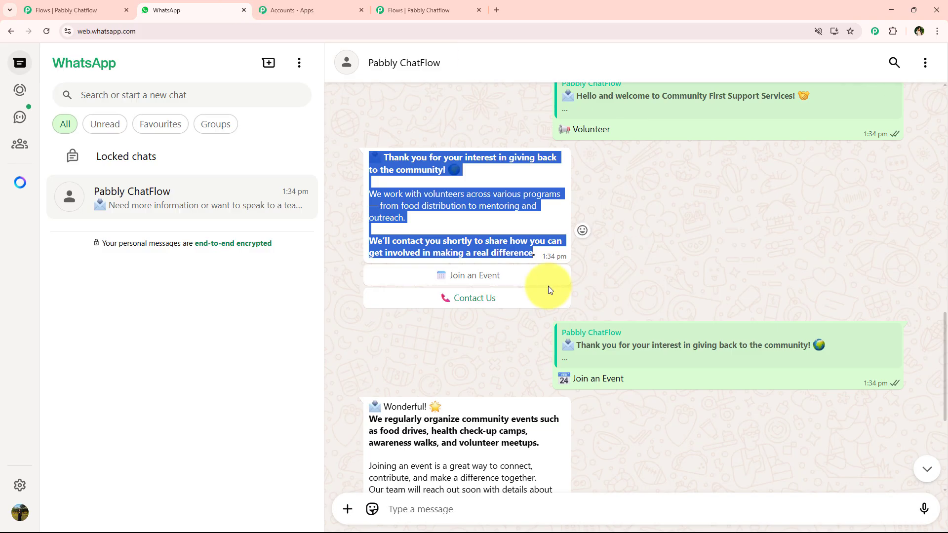
{"action": "left_click_drag", "start_coordinate": [650, 386], "coordinate": [538, 384]}
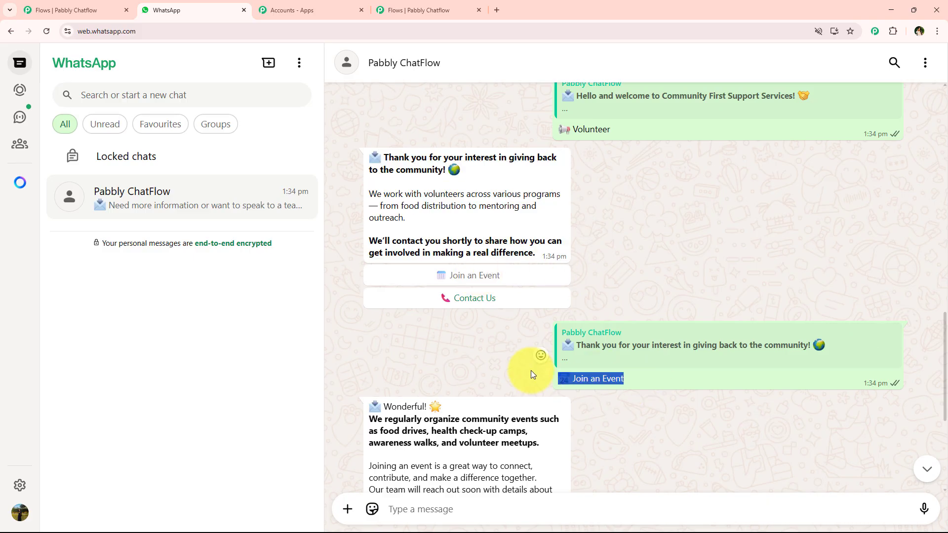
{"action": "left_click", "coordinate": [454, 8]}
{"action": "left_click", "coordinate": [590, 351]}
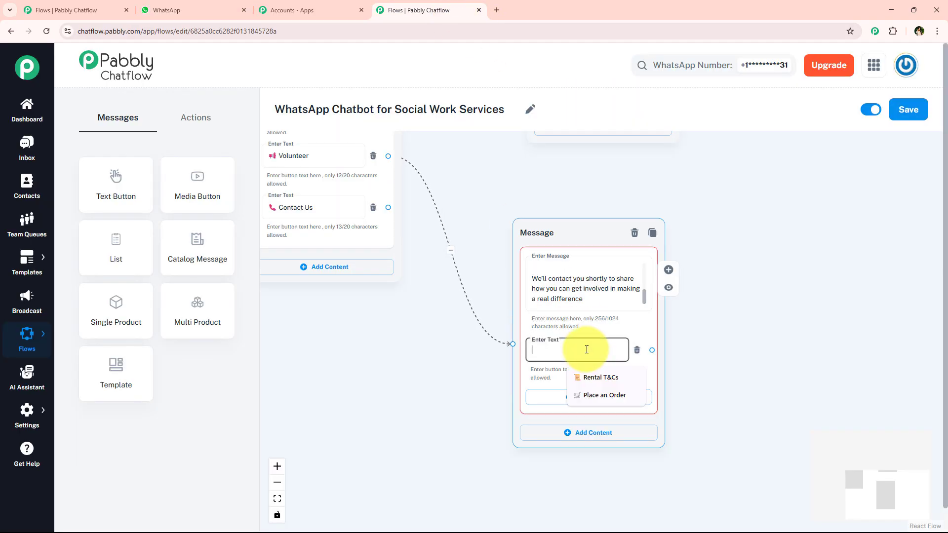
Step: Add a second button to the Volunteer message from the suggested Contact Us entry, removing the check mark so only the phone emoji precedes it
{"action": "left_click", "coordinate": [554, 396]}
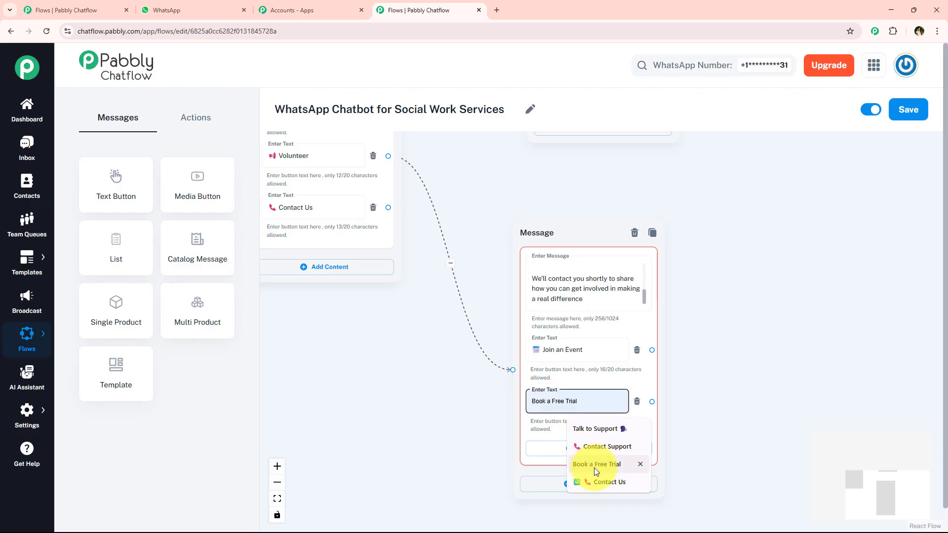
{"action": "left_click", "coordinate": [608, 482]}
{"action": "left_click", "coordinate": [545, 403]}
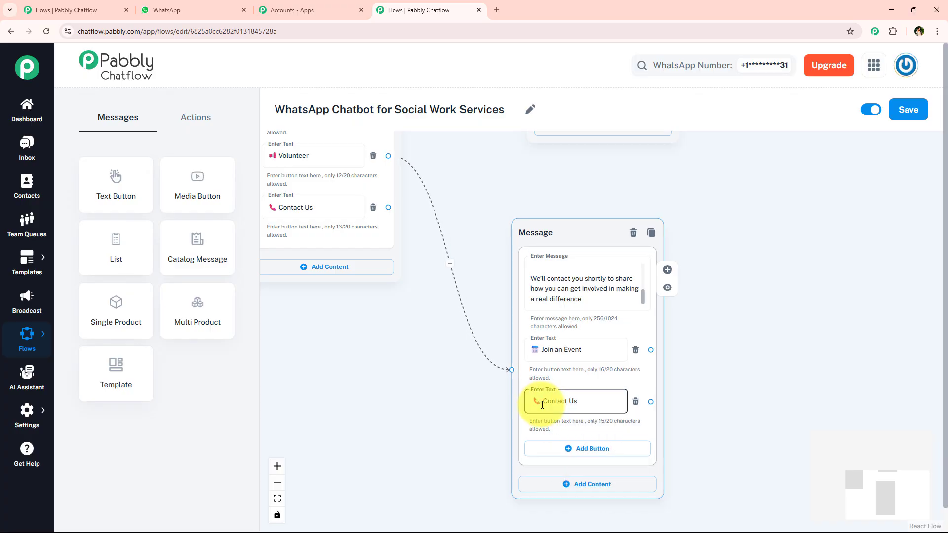
{"action": "key", "text": "BackSpace"}
{"action": "left_click", "coordinate": [447, 370]}
Step: Move the Volunteer message farther away from the welcome message, below and beyond the support message
{"action": "scroll", "coordinate": [659, 334], "scroll_direction": "down", "scroll_amount": 2}
{"action": "left_click_drag", "start_coordinate": [610, 243], "coordinate": [736, 196]}
{"action": "scroll", "coordinate": [527, 286], "scroll_direction": "up", "scroll_amount": 1}
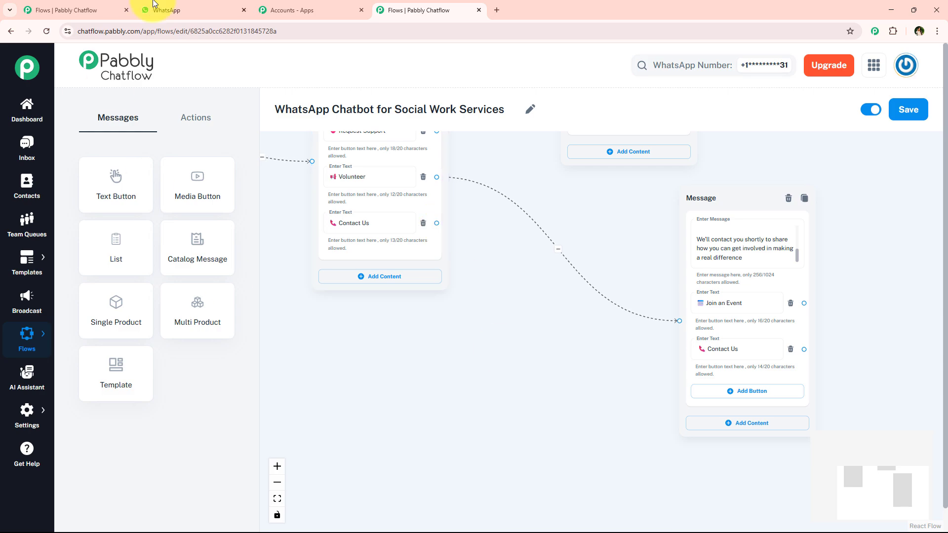
{"action": "scroll", "coordinate": [560, 270], "scroll_direction": "down", "scroll_amount": 2}
{"action": "left_click_drag", "start_coordinate": [590, 282], "coordinate": [522, 377]}
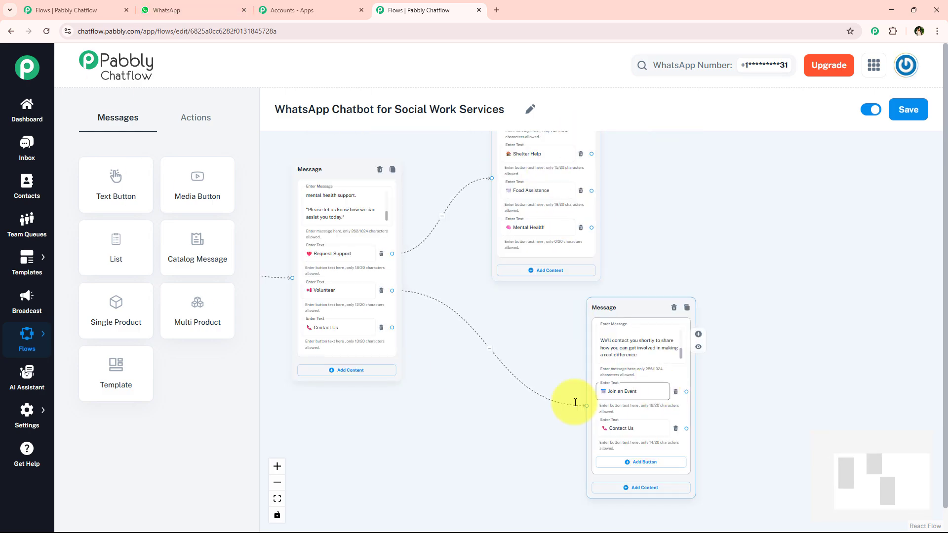
Step: Copy the "Need more information" reply from WhatsApp into a new Text + Button message connected to the welcome message's Contact Us button
{"action": "left_click", "coordinate": [232, 9]}
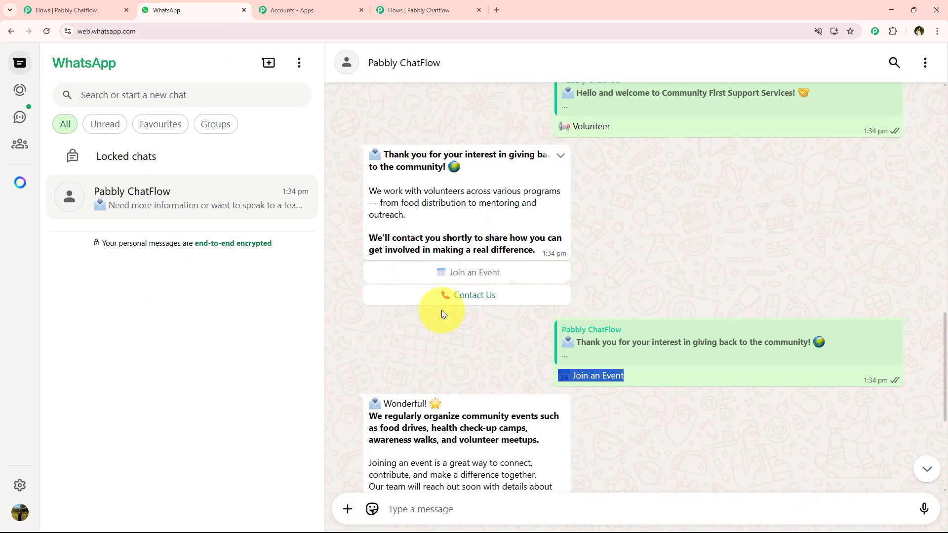
{"action": "scroll", "coordinate": [415, 353], "scroll_direction": "down", "scroll_amount": 5}
{"action": "left_click_drag", "start_coordinate": [359, 397], "coordinate": [547, 466]}
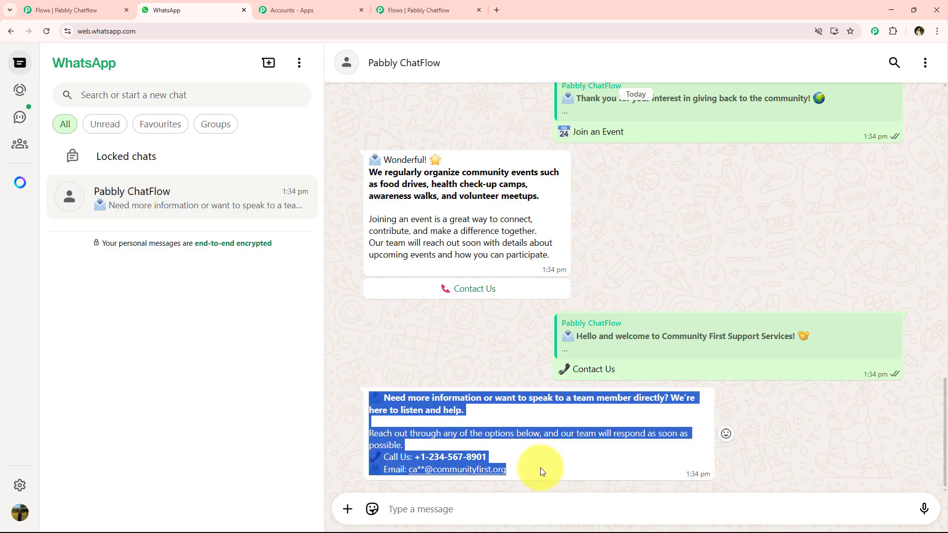
{"action": "left_click", "coordinate": [404, 6]}
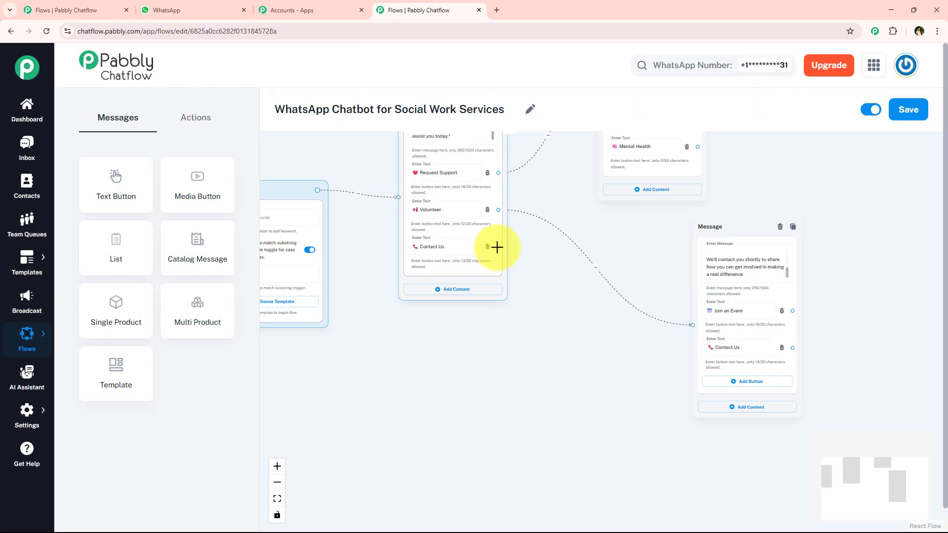
{"action": "left_click_drag", "start_coordinate": [497, 247], "coordinate": [560, 388]}
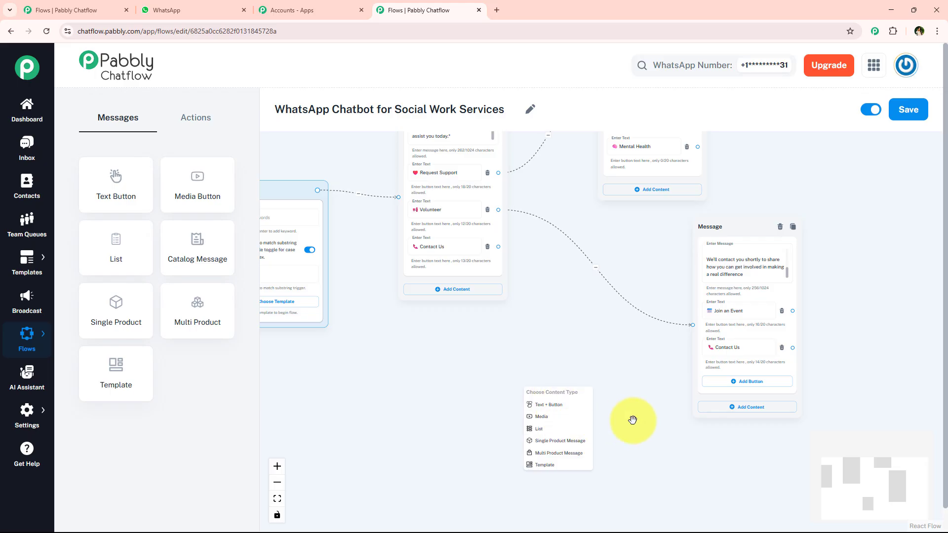
{"action": "scroll", "coordinate": [508, 371], "scroll_direction": "up", "scroll_amount": 4}
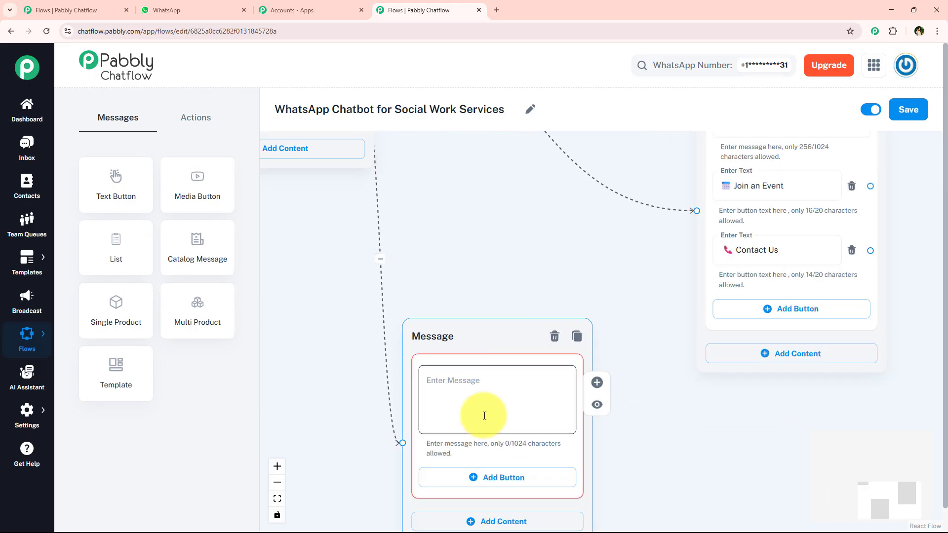
{"action": "key", "text": "ctrl+v"}
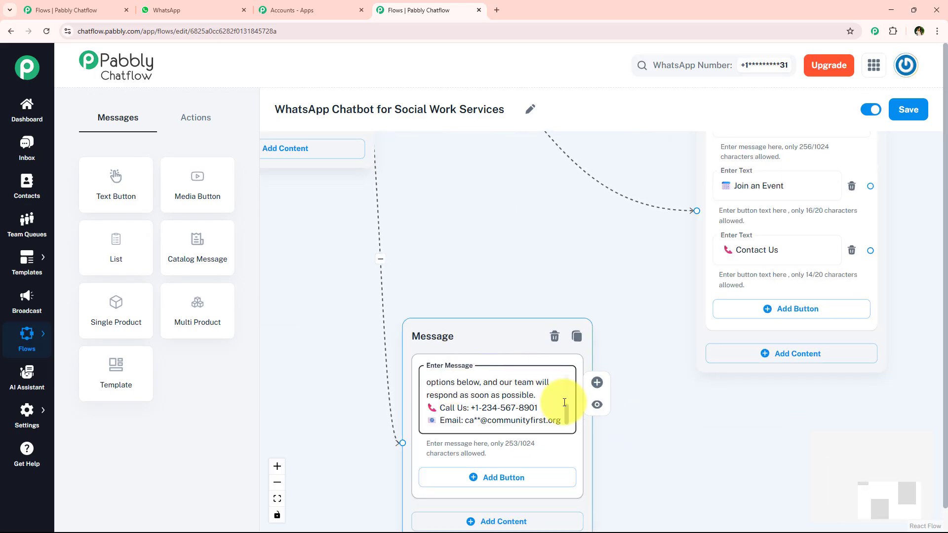
{"action": "scroll", "coordinate": [561, 374], "scroll_direction": "up", "scroll_amount": 3}
Step: Connect a new Text + Button message to the Shelter Help button and place it beside the support message
{"action": "scroll", "coordinate": [549, 269], "scroll_direction": "down", "scroll_amount": 5}
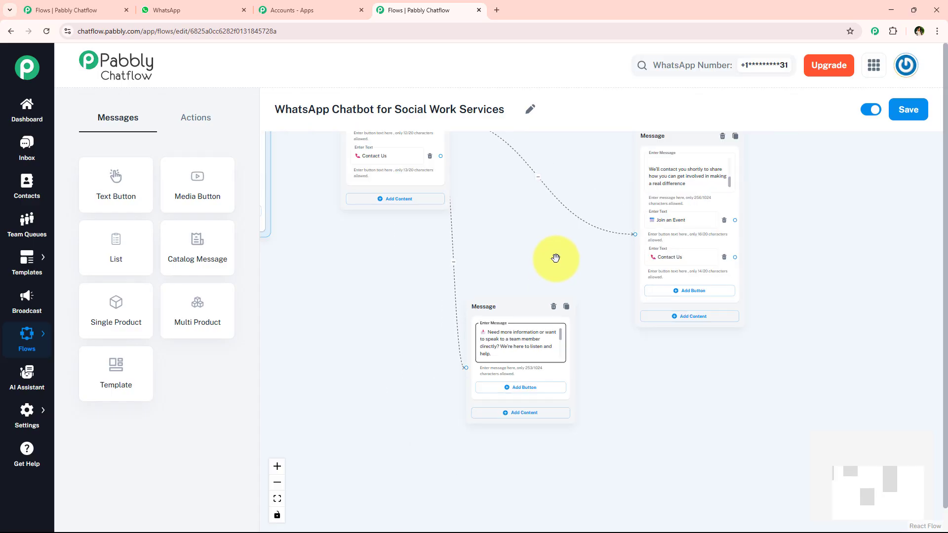
{"action": "scroll", "coordinate": [522, 321], "scroll_direction": "down", "scroll_amount": 2}
{"action": "scroll", "coordinate": [556, 205], "scroll_direction": "up", "scroll_amount": 5}
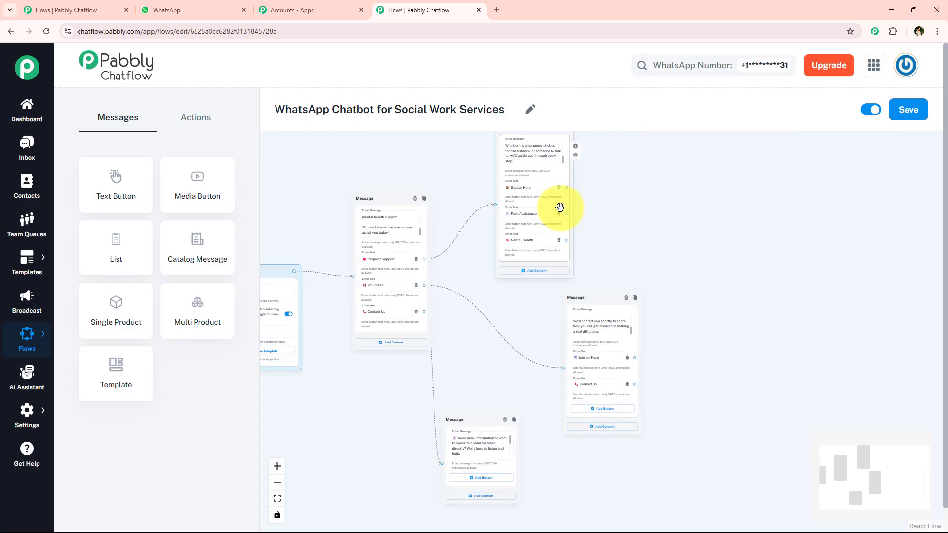
{"action": "left_click_drag", "start_coordinate": [615, 208], "coordinate": [587, 262]}
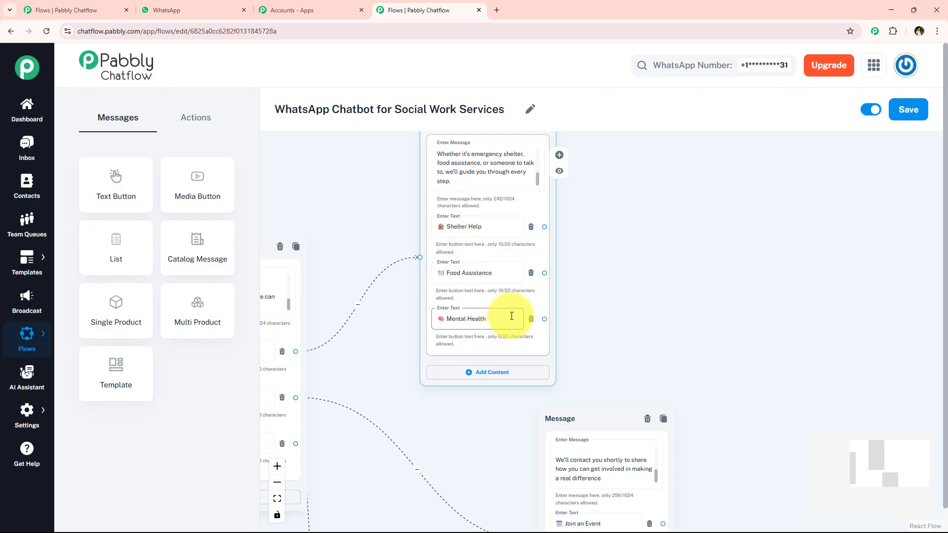
{"action": "scroll", "coordinate": [599, 290], "scroll_direction": "up", "scroll_amount": 2}
{"action": "left_click_drag", "start_coordinate": [613, 295], "coordinate": [578, 307]}
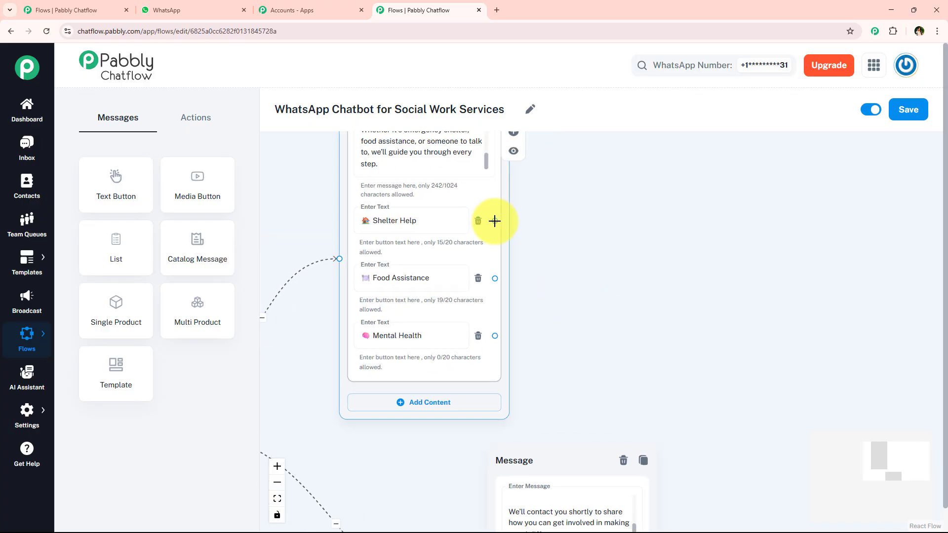
{"action": "left_click_drag", "start_coordinate": [494, 221], "coordinate": [662, 191]}
{"action": "left_click", "coordinate": [699, 252]}
Step: Copy the "Thank you for reaching out" reply from the WhatsApp chat into the message connected to the Shelter Help button
{"action": "left_click", "coordinate": [225, 7]}
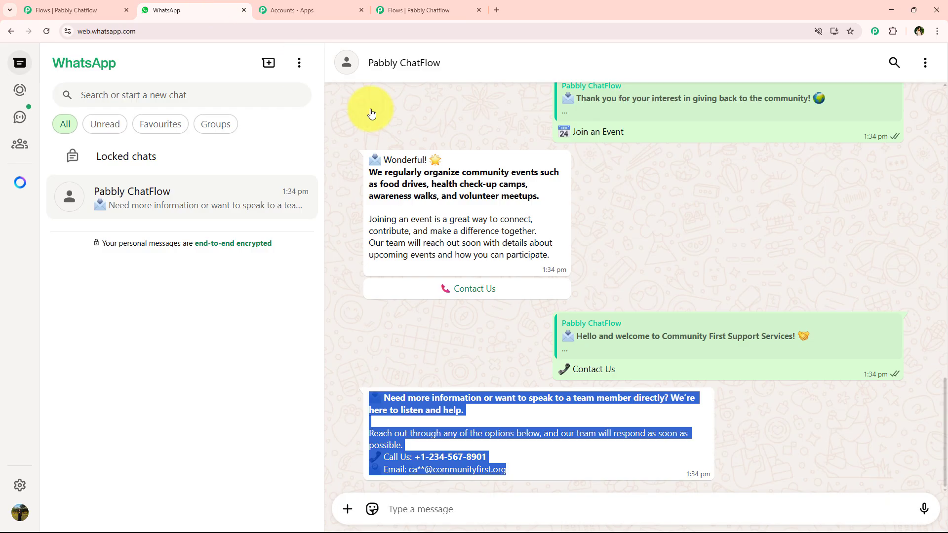
{"action": "scroll", "coordinate": [548, 281], "scroll_direction": "up", "scroll_amount": 10}
{"action": "scroll", "coordinate": [553, 296], "scroll_direction": "up", "scroll_amount": 2}
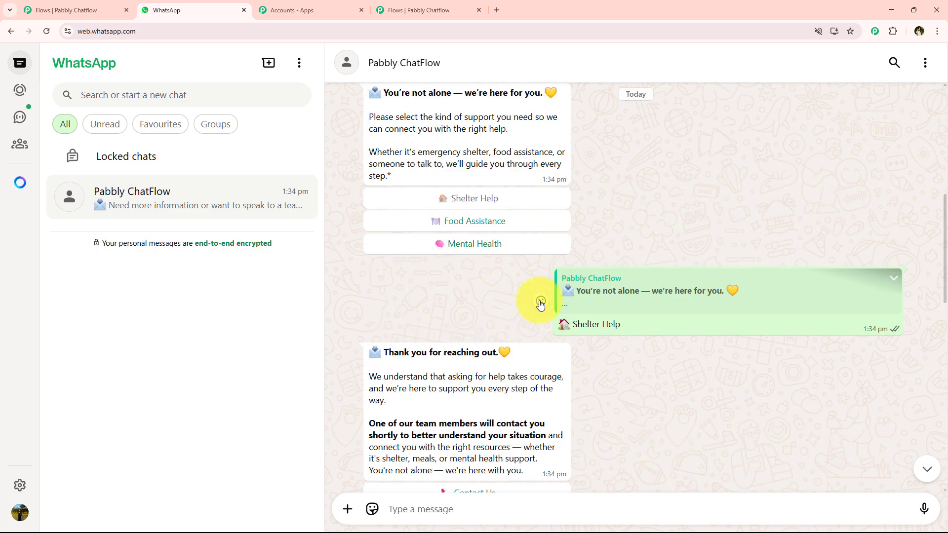
{"action": "scroll", "coordinate": [538, 302], "scroll_direction": "down", "scroll_amount": 3}
{"action": "left_click_drag", "start_coordinate": [435, 254], "coordinate": [527, 324]}
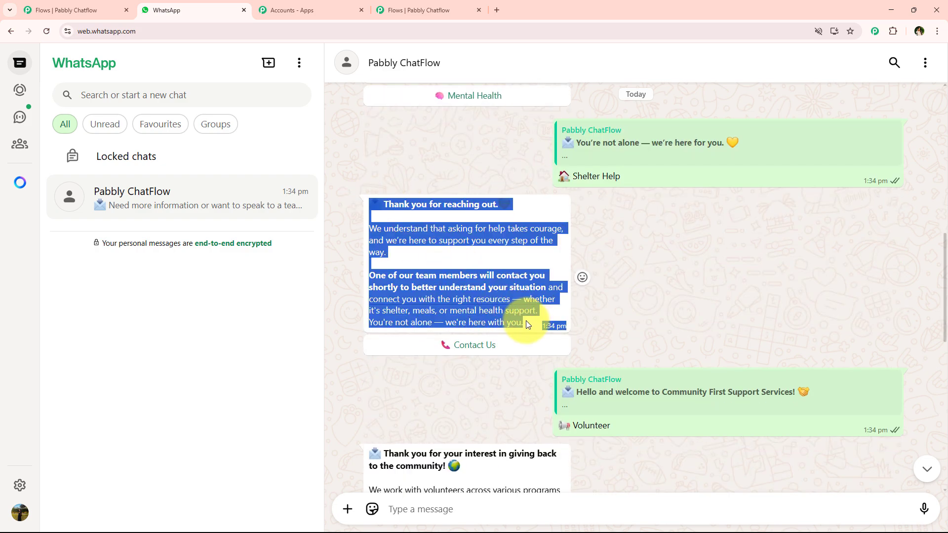
{"action": "left_click", "coordinate": [421, 6]}
{"action": "left_click", "coordinate": [714, 240]}
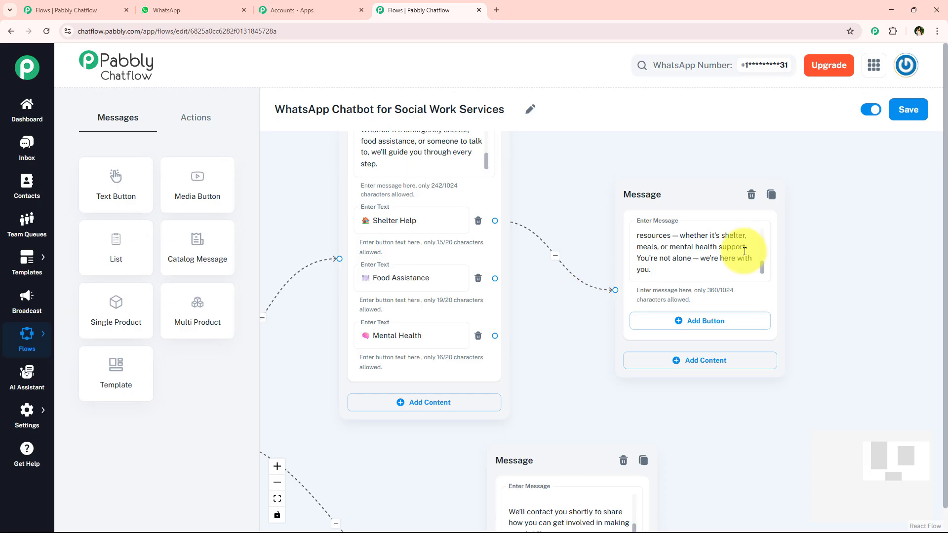
{"action": "left_click", "coordinate": [744, 250]}
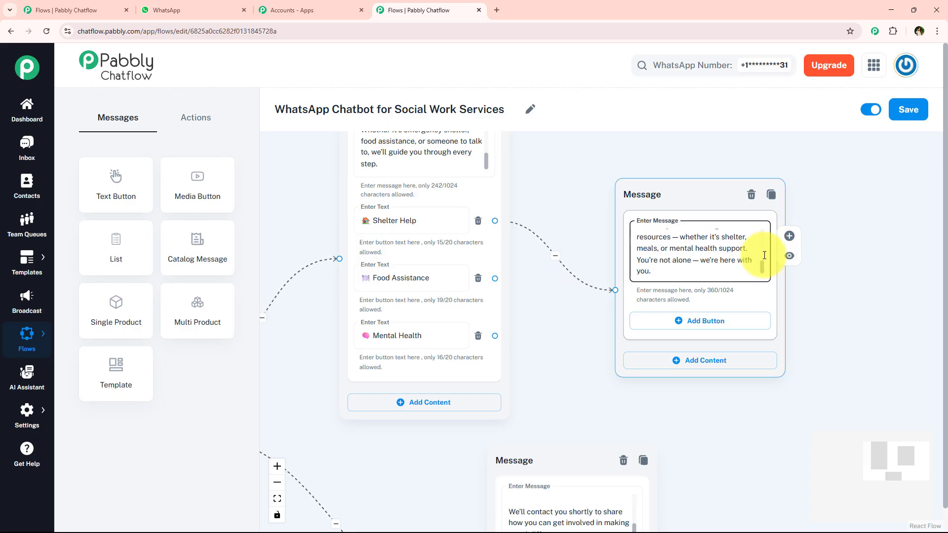
{"action": "scroll", "coordinate": [769, 232], "scroll_direction": "up", "scroll_amount": 5}
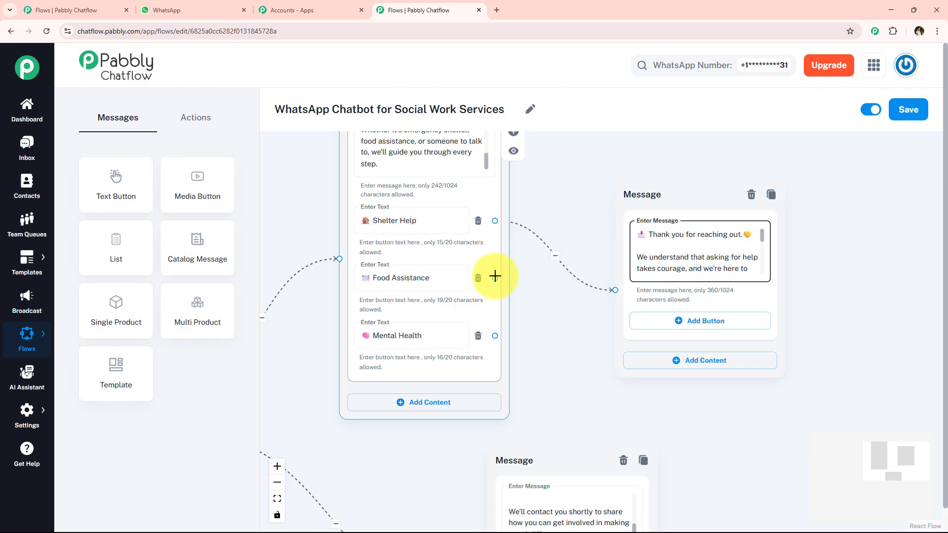
Step: Move the "Thank you for reaching out" message slightly up and connect the Food Assistance and Mental Health buttons to it
{"action": "left_click_drag", "start_coordinate": [651, 179], "coordinate": [653, 149]}
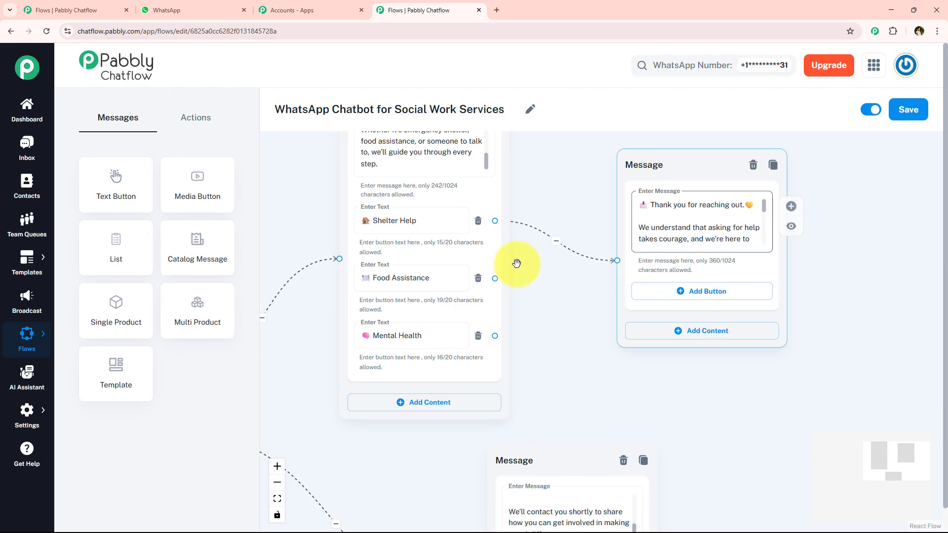
{"action": "left_click_drag", "start_coordinate": [494, 278], "coordinate": [616, 260]}
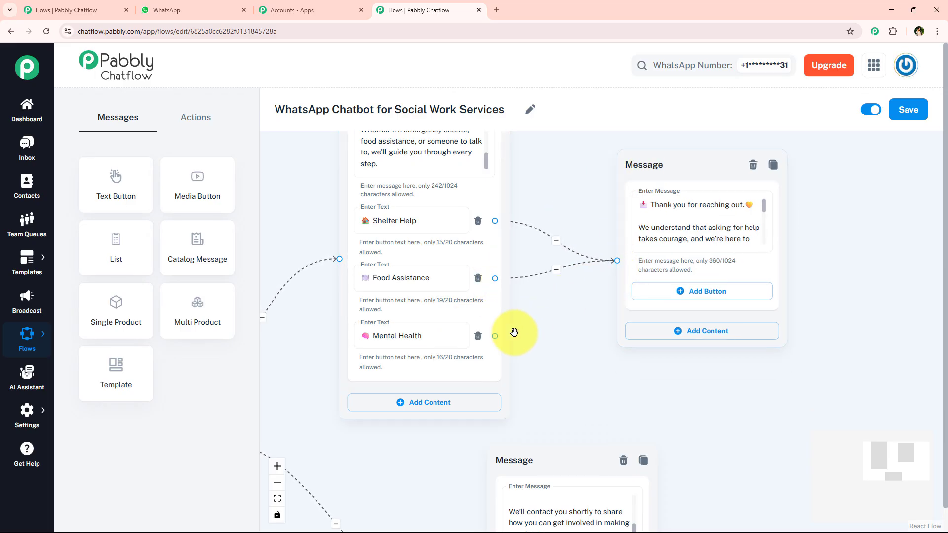
{"action": "left_click_drag", "start_coordinate": [495, 335], "coordinate": [597, 271]}
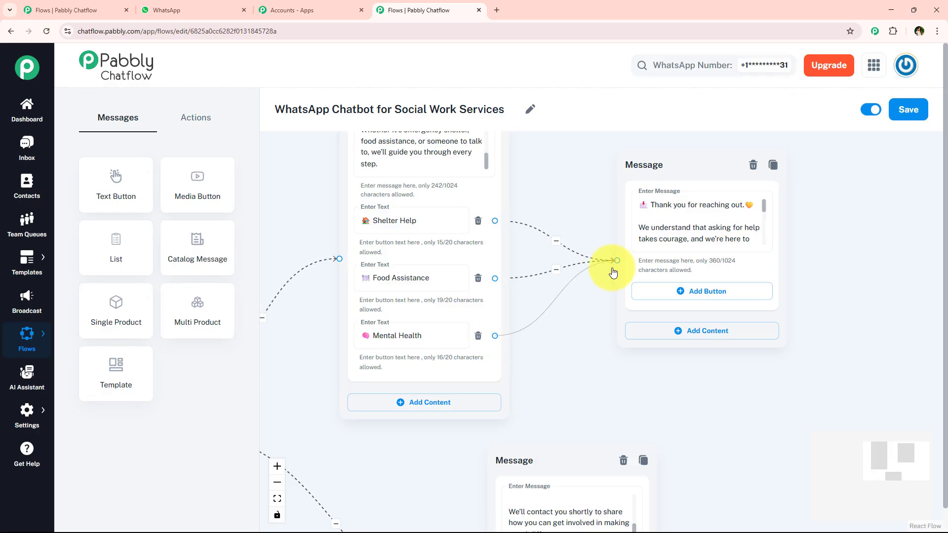
Step: Add a Contact Us button with the phone emoji to the "Thank you for reaching out" message, copied from the Volunteer message's button
{"action": "left_click", "coordinate": [711, 291]}
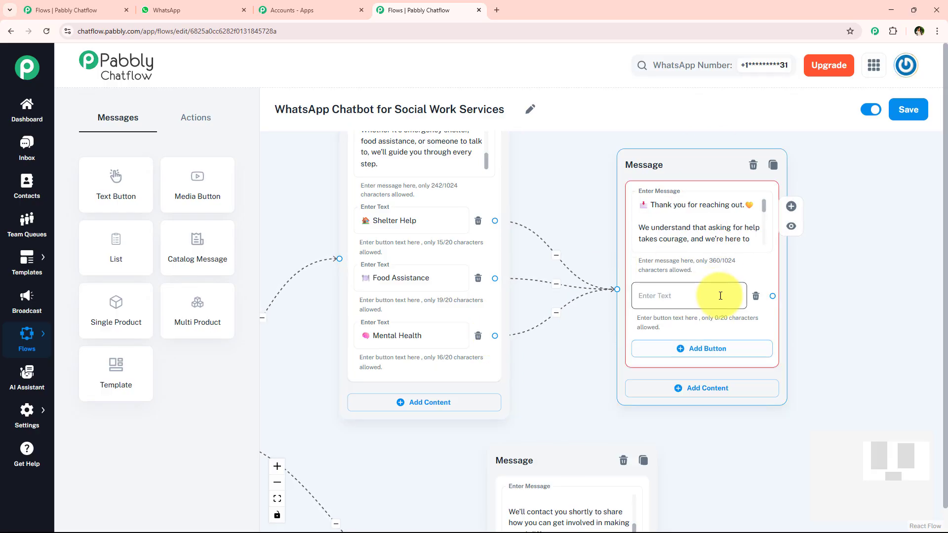
{"action": "left_click_drag", "start_coordinate": [579, 375], "coordinate": [539, 267]}
{"action": "scroll", "coordinate": [540, 269], "scroll_direction": "down", "scroll_amount": 2}
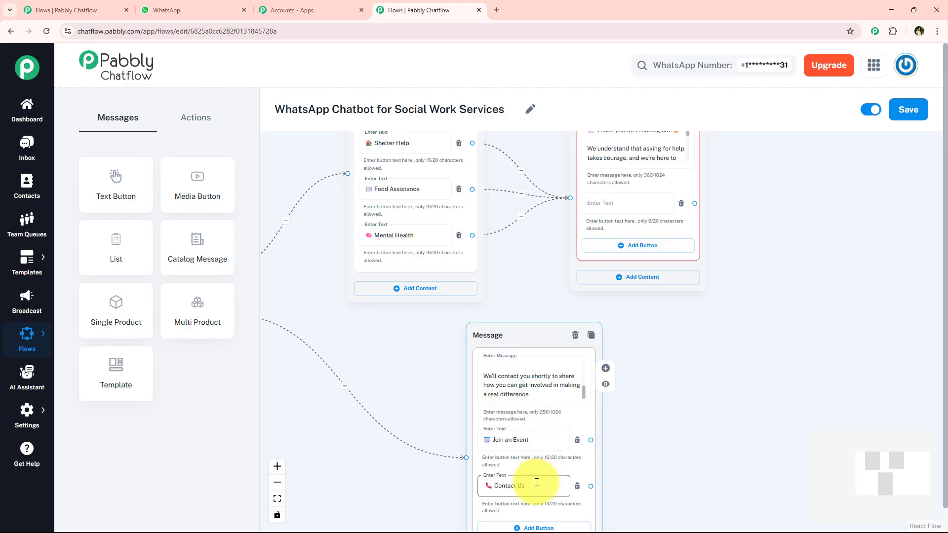
{"action": "left_click", "coordinate": [612, 203]}
{"action": "type", "text": "Contact Us"}
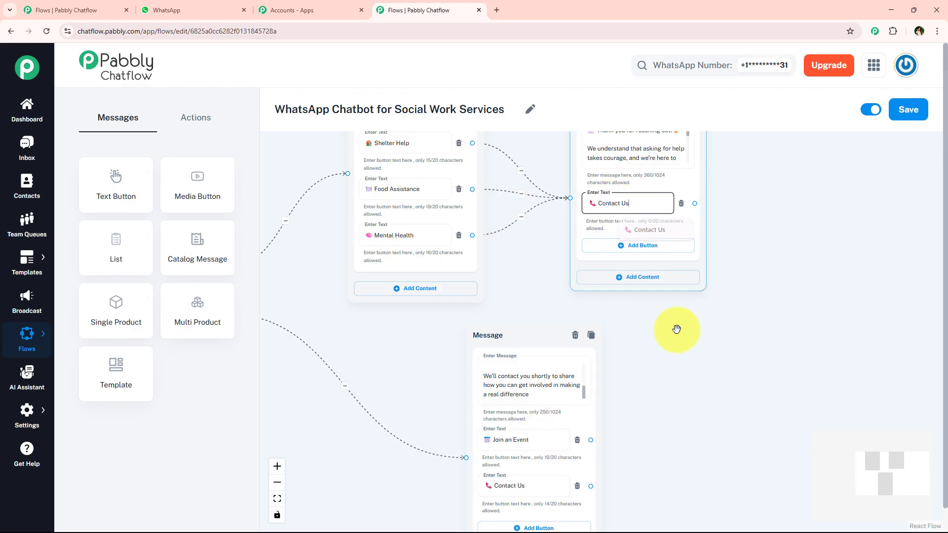
Step: Connect the Contact Us buttons of the "Thank you for reaching out" and Volunteer messages to the "Need more information" message
{"action": "scroll", "coordinate": [711, 326], "scroll_direction": "down", "scroll_amount": 2}
{"action": "left_click_drag", "start_coordinate": [718, 347], "coordinate": [587, 376]}
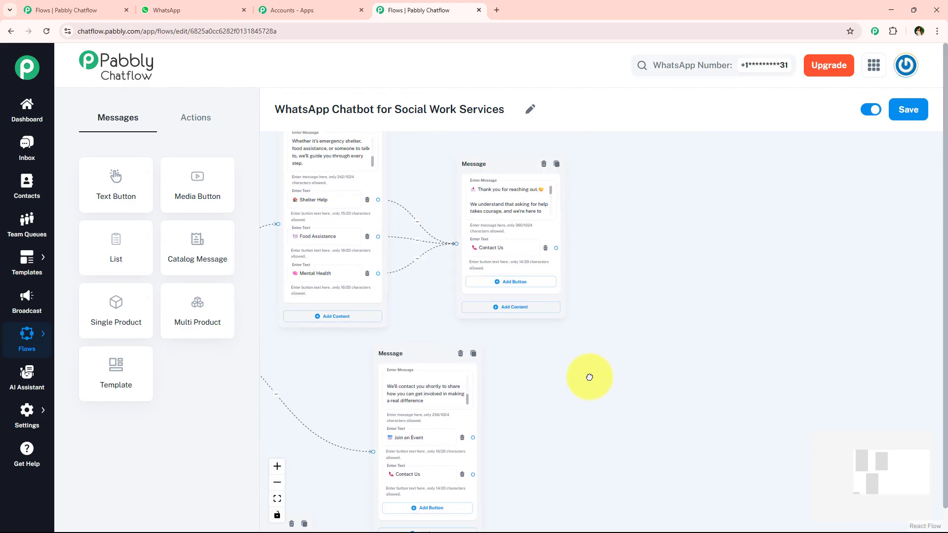
{"action": "left_click_drag", "start_coordinate": [533, 411], "coordinate": [716, 227]}
{"action": "scroll", "coordinate": [415, 397], "scroll_direction": "up", "scroll_amount": 4}
{"action": "scroll", "coordinate": [419, 336], "scroll_direction": "down", "scroll_amount": 1}
{"action": "left_click_drag", "start_coordinate": [444, 262], "coordinate": [544, 277]}
{"action": "scroll", "coordinate": [512, 277], "scroll_direction": "down", "scroll_amount": 5}
{"action": "left_click_drag", "start_coordinate": [472, 316], "coordinate": [418, 372]}
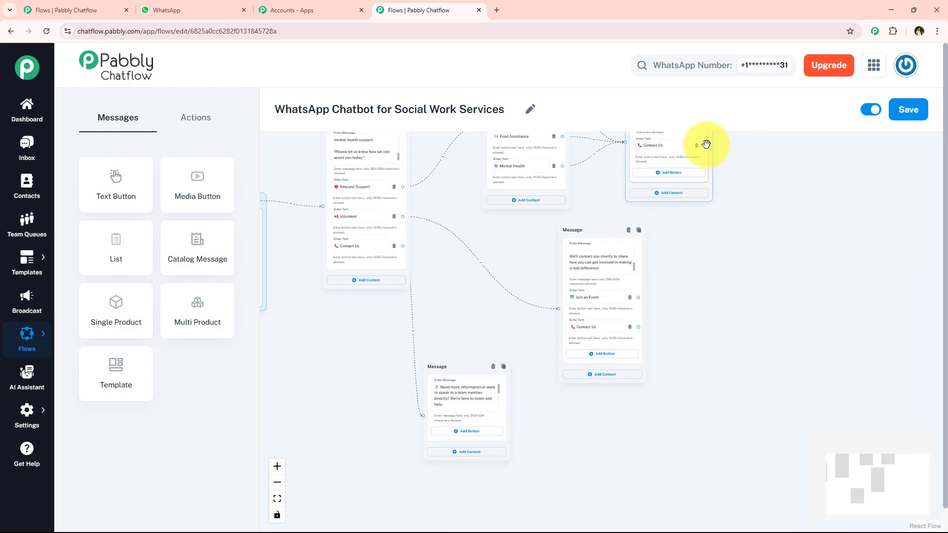
{"action": "left_click_drag", "start_coordinate": [706, 143], "coordinate": [467, 406]}
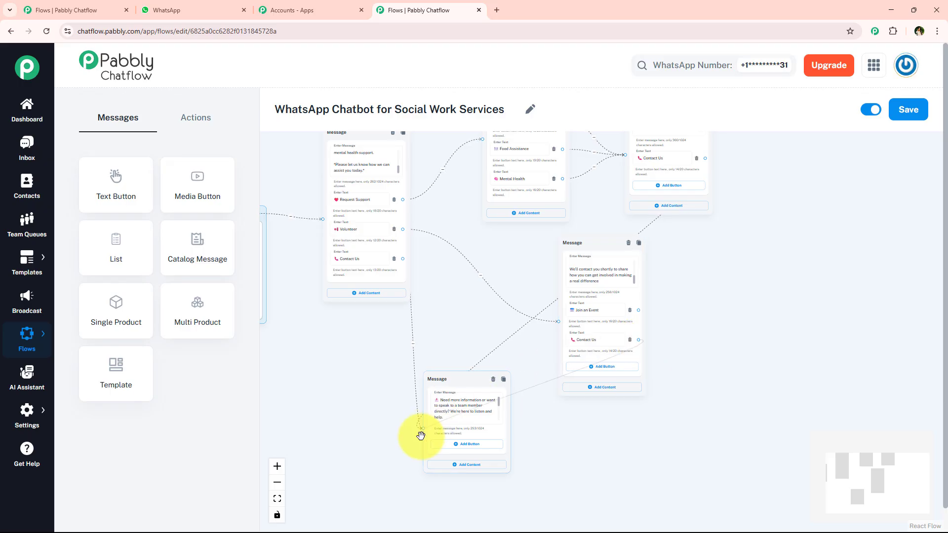
{"action": "left_click_drag", "start_coordinate": [423, 430], "coordinate": [423, 429]}
Step: Connect a new Text + Button message to the Join an Event button, placed beside the Volunteer message
{"action": "scroll", "coordinate": [647, 341], "scroll_direction": "up", "scroll_amount": 3}
{"action": "left_click_drag", "start_coordinate": [740, 333], "coordinate": [645, 329]}
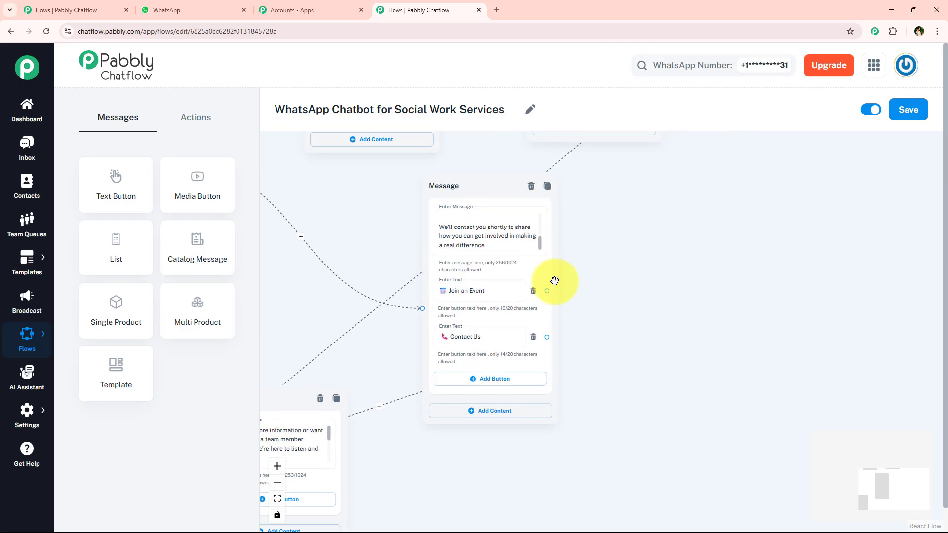
{"action": "left_click_drag", "start_coordinate": [546, 291], "coordinate": [716, 239]}
{"action": "left_click", "coordinate": [662, 277]}
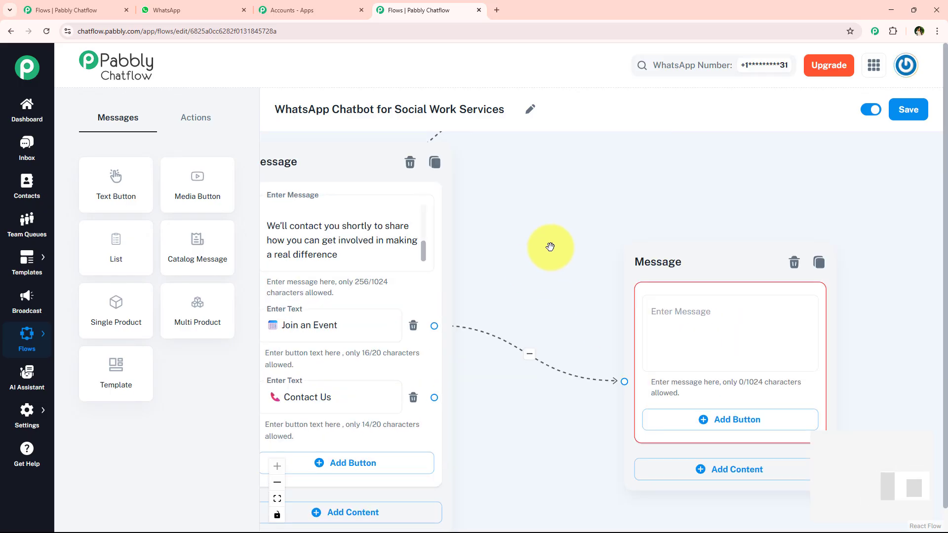
Step: Copy the "Wonderful!" community events reply from the WhatsApp chat into the message connected to Join an Event
{"action": "left_click", "coordinate": [212, 10]}
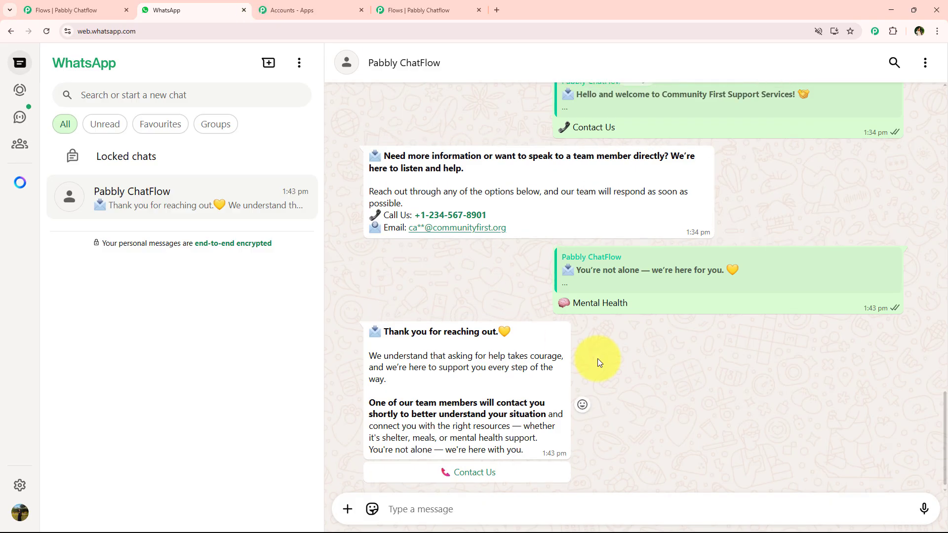
{"action": "scroll", "coordinate": [543, 389], "scroll_direction": "up", "scroll_amount": 8}
{"action": "scroll", "coordinate": [542, 388], "scroll_direction": "up", "scroll_amount": 10}
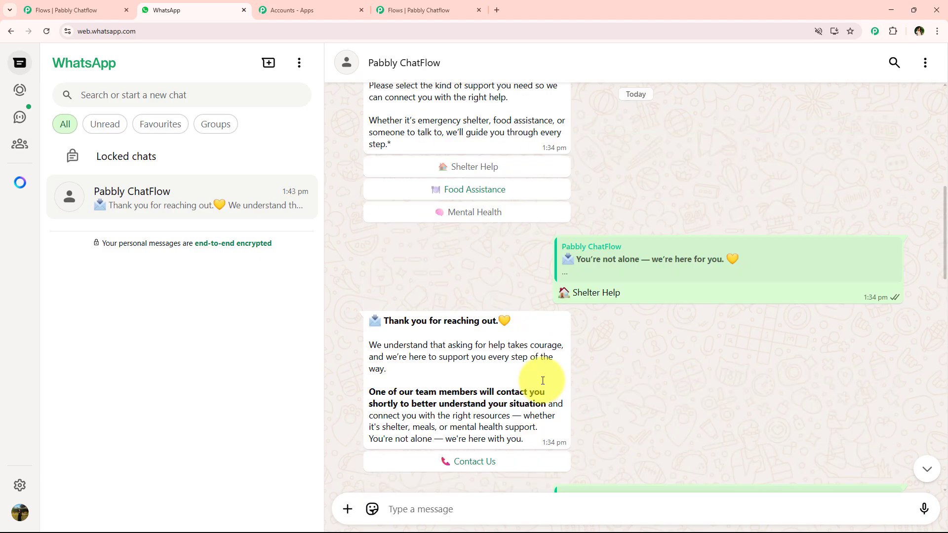
{"action": "scroll", "coordinate": [543, 380], "scroll_direction": "down", "scroll_amount": 5}
{"action": "scroll", "coordinate": [543, 376], "scroll_direction": "down", "scroll_amount": 7}
{"action": "scroll", "coordinate": [412, 254], "scroll_direction": "up", "scroll_amount": 1}
{"action": "left_click_drag", "start_coordinate": [368, 204], "coordinate": [553, 306]}
{"action": "left_click", "coordinate": [427, 10]}
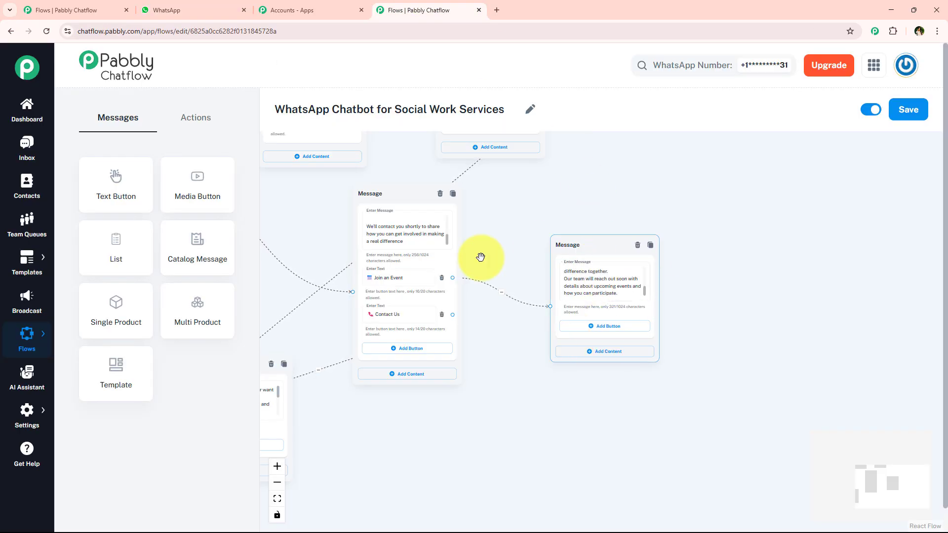
Step: Add a Contact Us button with the phone emoji to the community events message, copied from the Volunteer message's button
{"action": "left_click", "coordinate": [406, 314]}
{"action": "scroll", "coordinate": [406, 313], "scroll_direction": "down", "scroll_amount": 1}
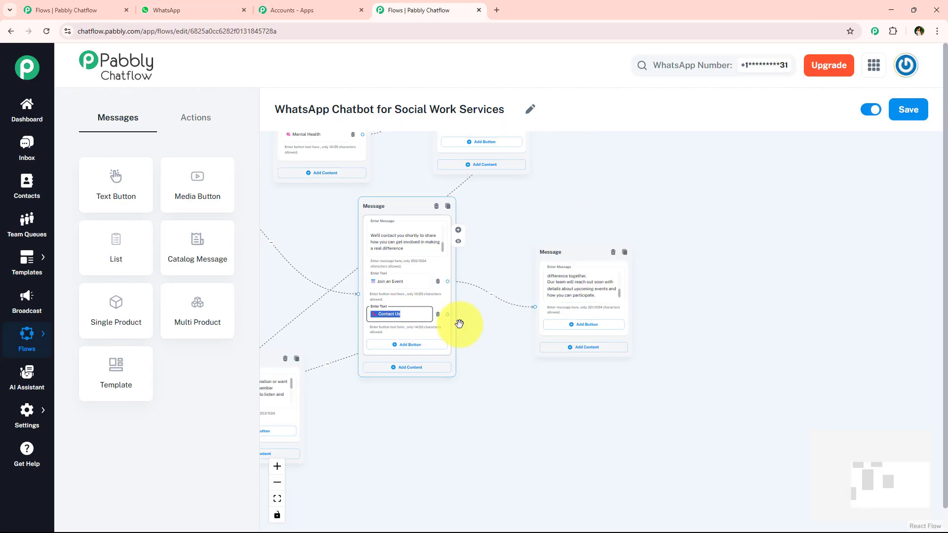
{"action": "left_click", "coordinate": [587, 324]}
{"action": "type", "text": "Contact Us"}
{"action": "left_click", "coordinate": [705, 332]}
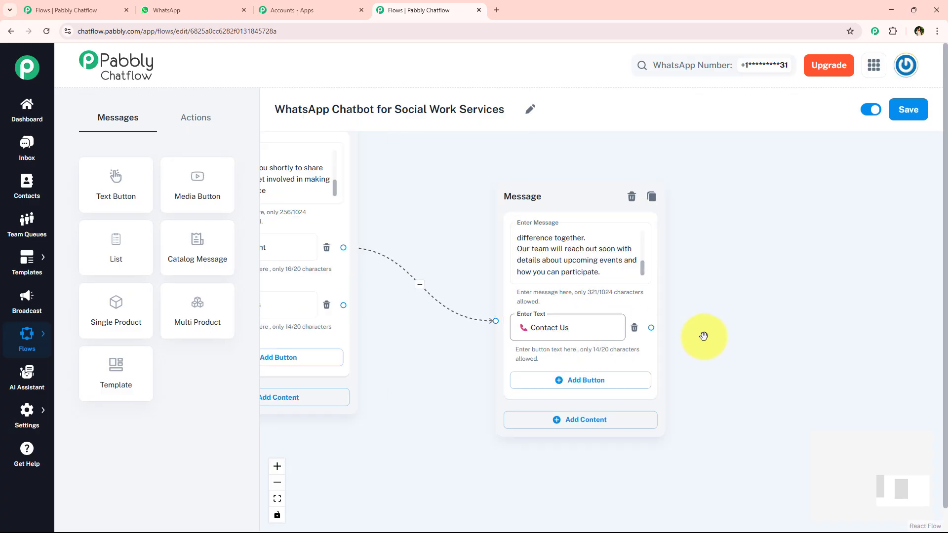
Step: Connect the community events message's Contact Us button to the "Need more information" message and move that message past the other messages
{"action": "left_click_drag", "start_coordinate": [673, 331], "coordinate": [422, 417]}
{"action": "scroll", "coordinate": [607, 390], "scroll_direction": "down", "scroll_amount": 4}
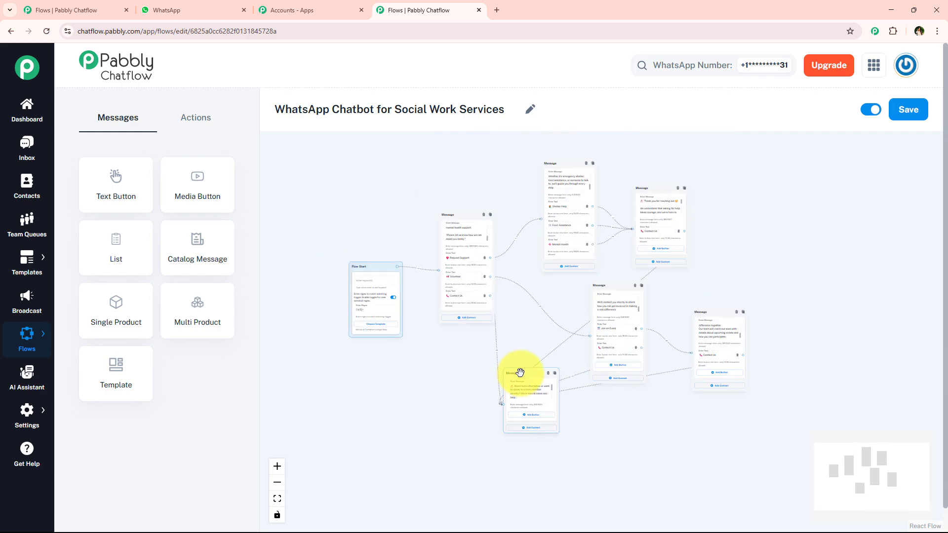
{"action": "left_click_drag", "start_coordinate": [520, 372], "coordinate": [789, 226]}
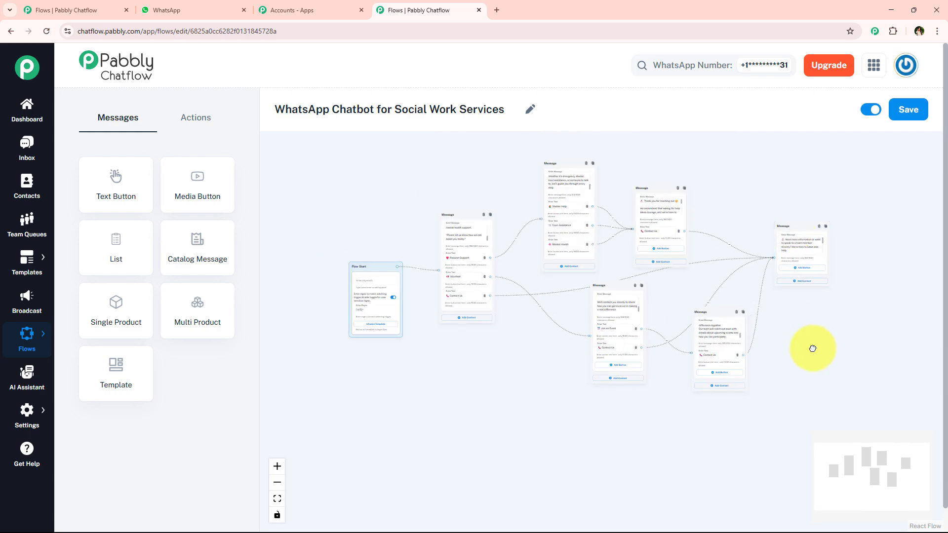
Step: Review the whole flow from Flow Start through the welcome, support, Volunteer, event and contact messages and their connections
{"action": "scroll", "coordinate": [427, 395], "scroll_direction": "up", "scroll_amount": 2}
{"action": "scroll", "coordinate": [383, 364], "scroll_direction": "up", "scroll_amount": 5}
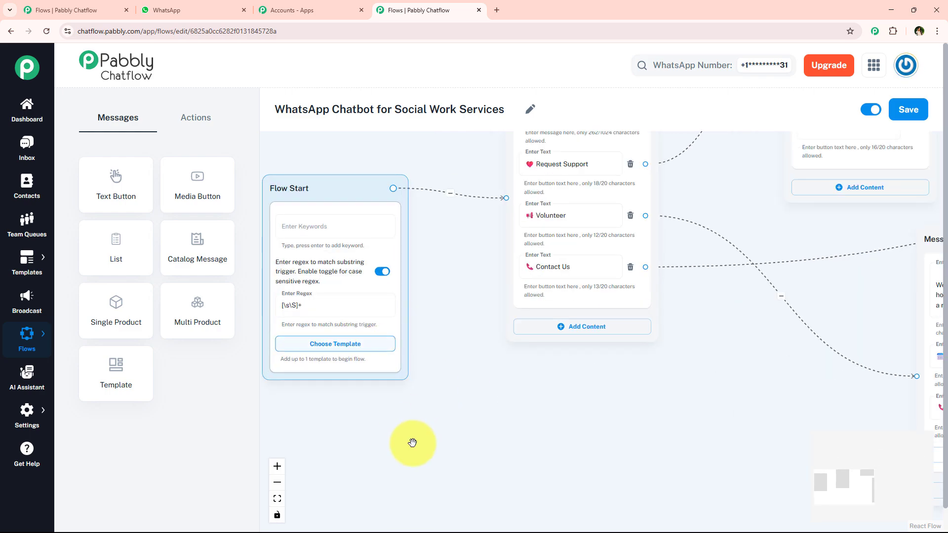
{"action": "left_click_drag", "start_coordinate": [529, 254], "coordinate": [442, 335]}
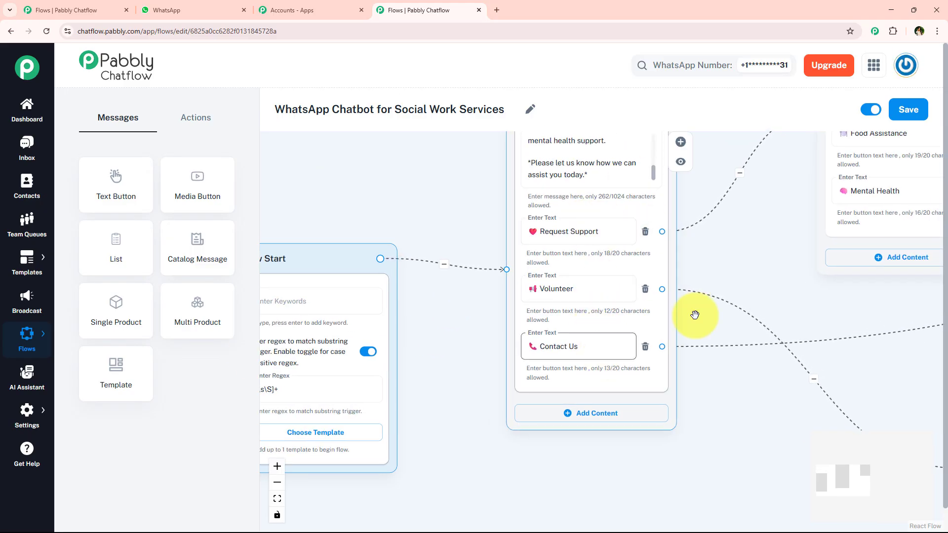
{"action": "scroll", "coordinate": [694, 314], "scroll_direction": "down", "scroll_amount": 2}
{"action": "left_click_drag", "start_coordinate": [745, 261], "coordinate": [495, 308]}
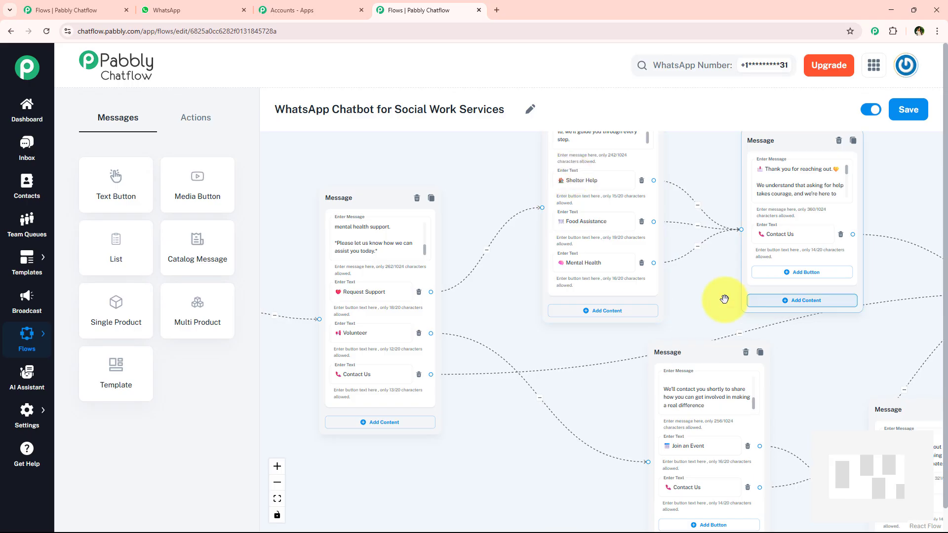
{"action": "left_click_drag", "start_coordinate": [725, 297], "coordinate": [425, 220]}
{"action": "left_click_drag", "start_coordinate": [723, 299], "coordinate": [691, 313]}
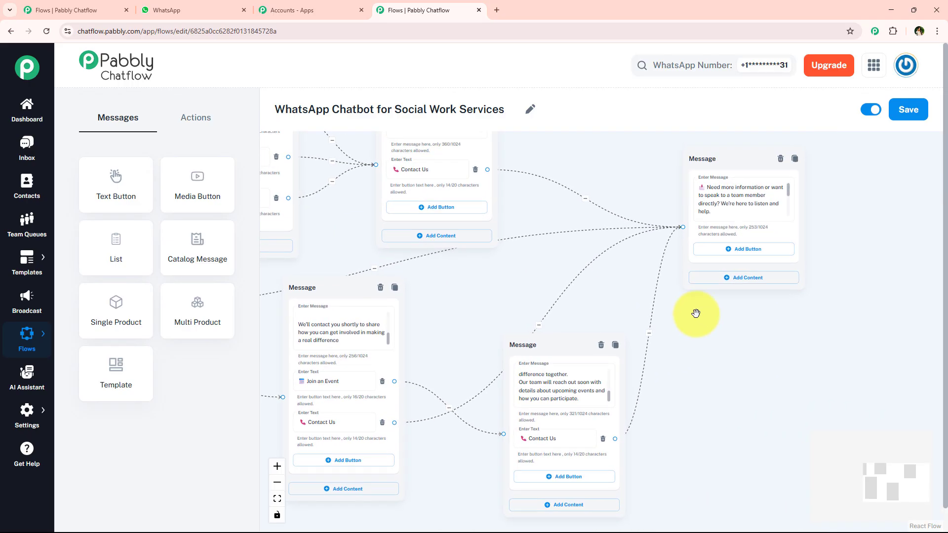
{"action": "scroll", "coordinate": [474, 313], "scroll_direction": "down", "scroll_amount": 3}
{"action": "left_click_drag", "start_coordinate": [467, 311], "coordinate": [603, 338]}
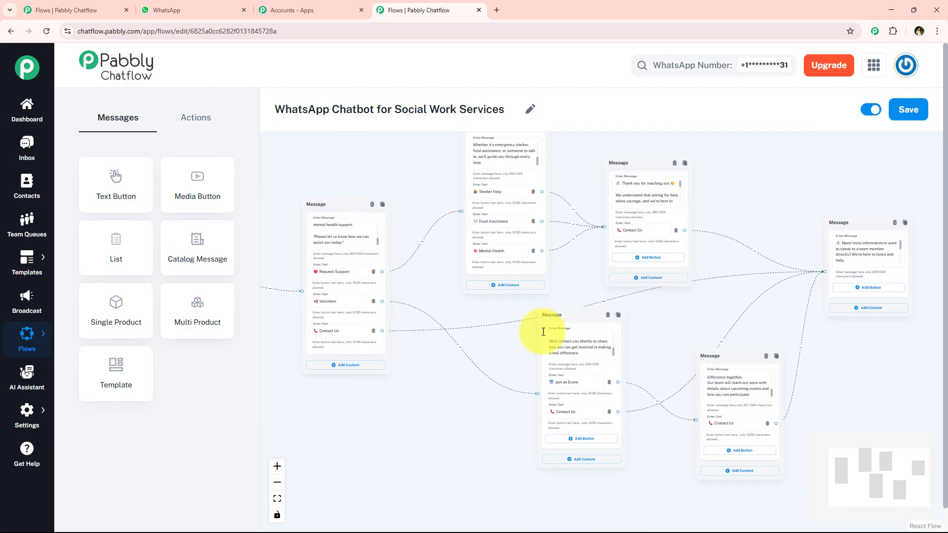
{"action": "left_click_drag", "start_coordinate": [421, 391], "coordinate": [556, 402]}
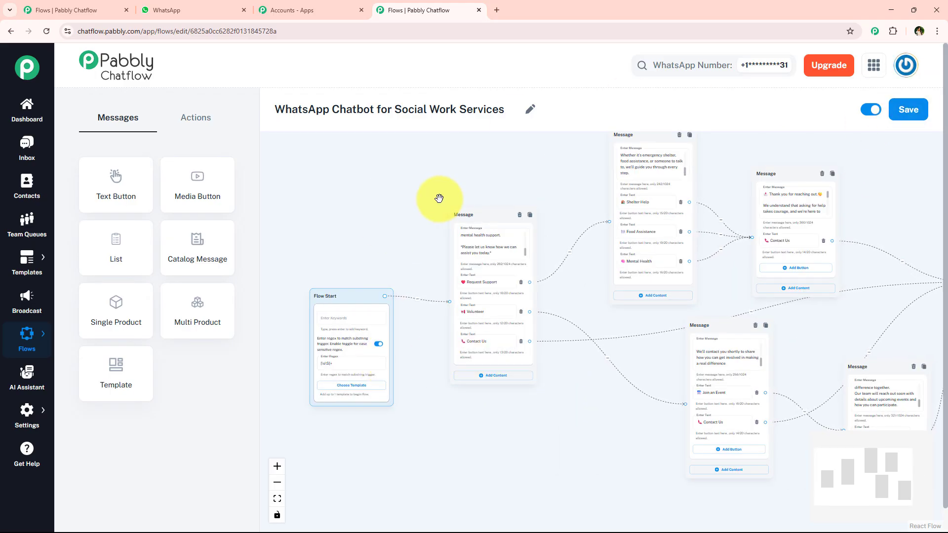
Step: Save the social work services flow and dismiss the notification
{"action": "left_click", "coordinate": [896, 113]}
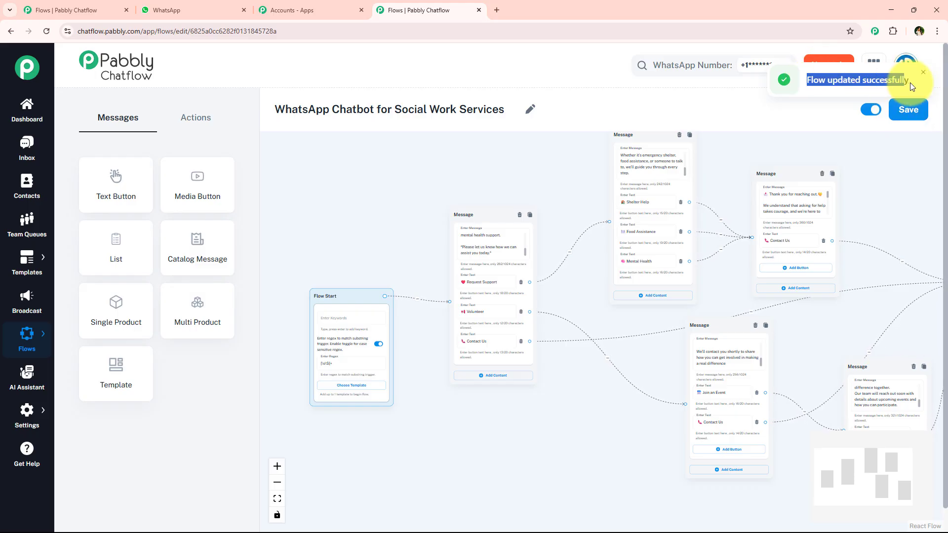
{"action": "left_click", "coordinate": [923, 73]}
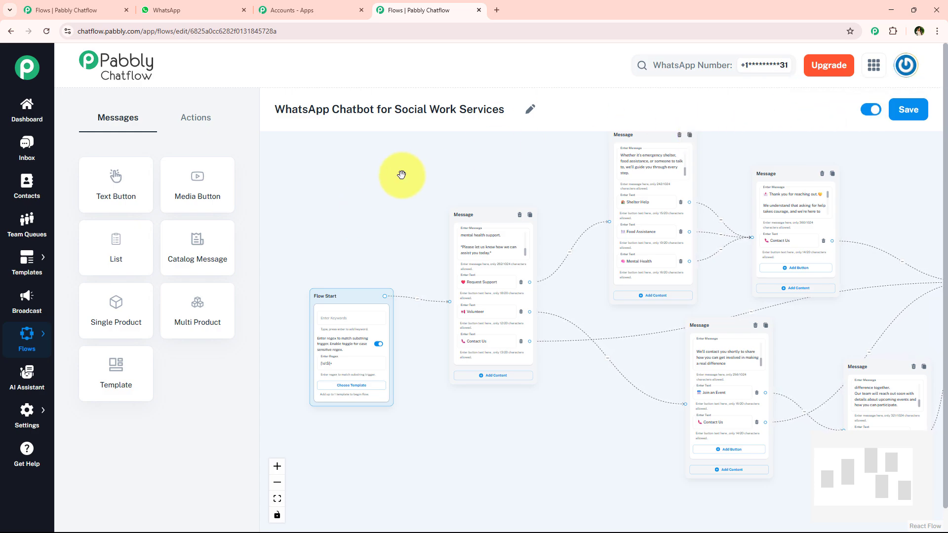
Step: Switch to WhatsApp and clear all messages from the Pabbly ChatFlow chat
{"action": "left_click", "coordinate": [191, 5]}
{"action": "left_click", "coordinate": [913, 129]}
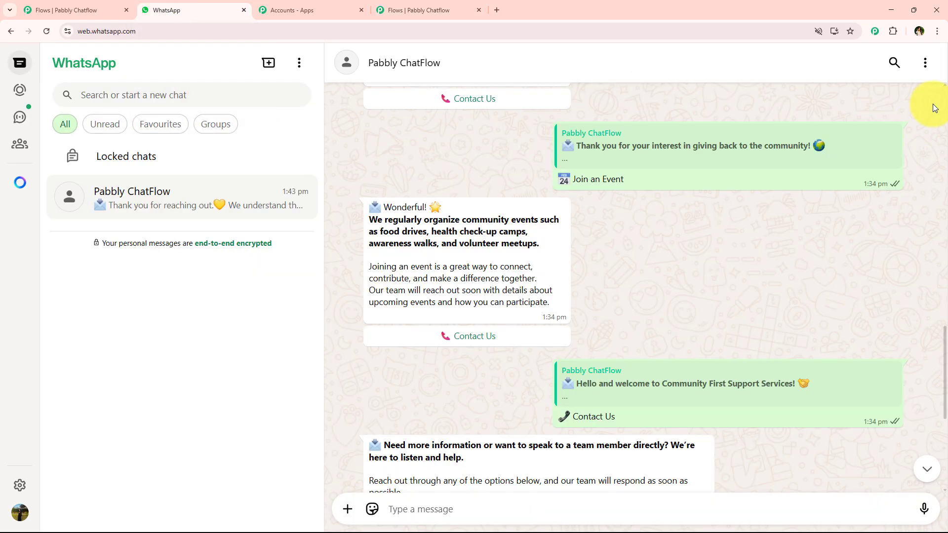
{"action": "left_click", "coordinate": [925, 62]}
{"action": "left_click", "coordinate": [859, 273]}
{"action": "left_click", "coordinate": [568, 333]}
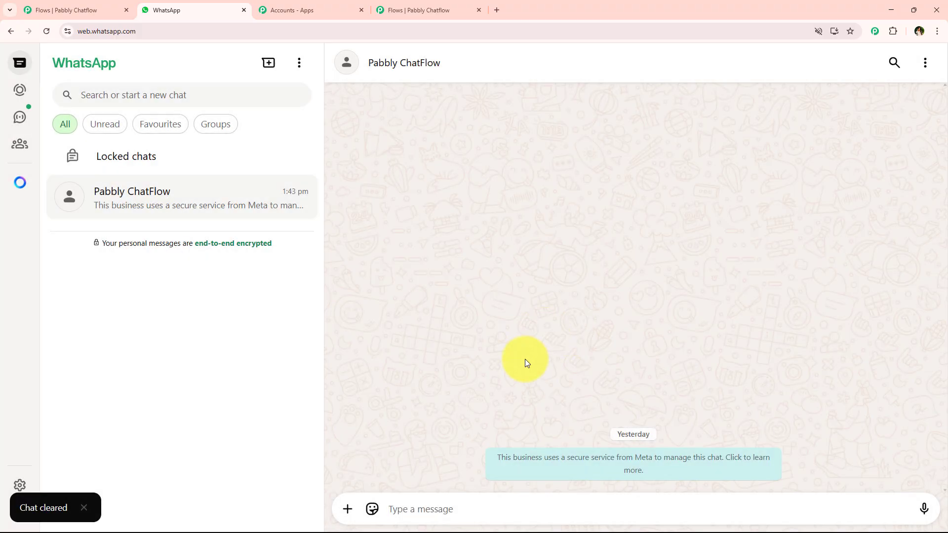
Step: Send "Hey" to the Pabbly ChatFlow chat and choose Request Support in the welcome reply
{"action": "type", "text": "H"}
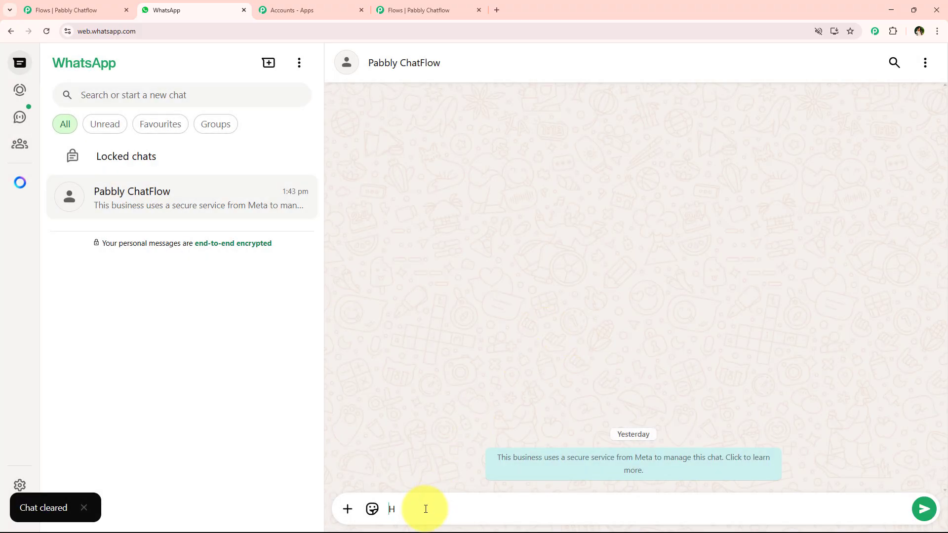
{"action": "type", "text": "ey"}
{"action": "key", "text": "Return"}
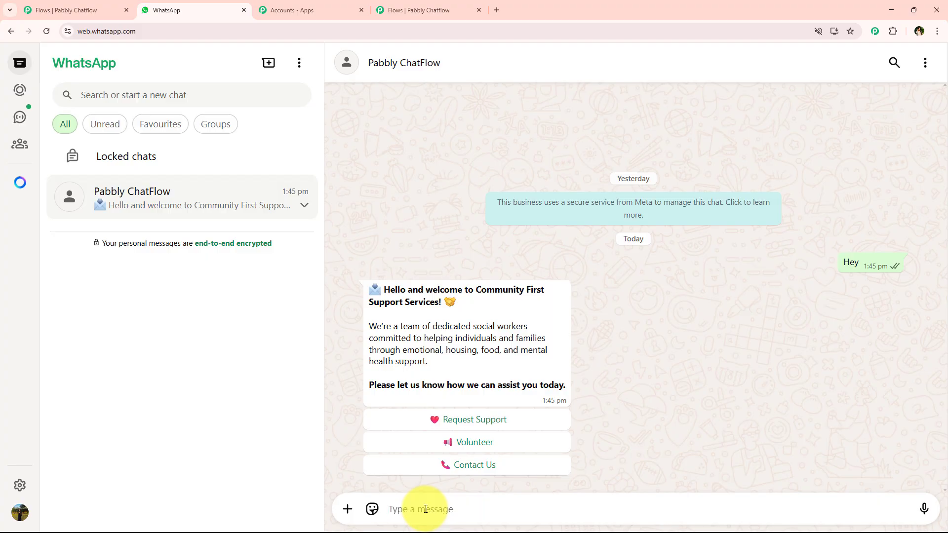
{"action": "left_click", "coordinate": [487, 424]}
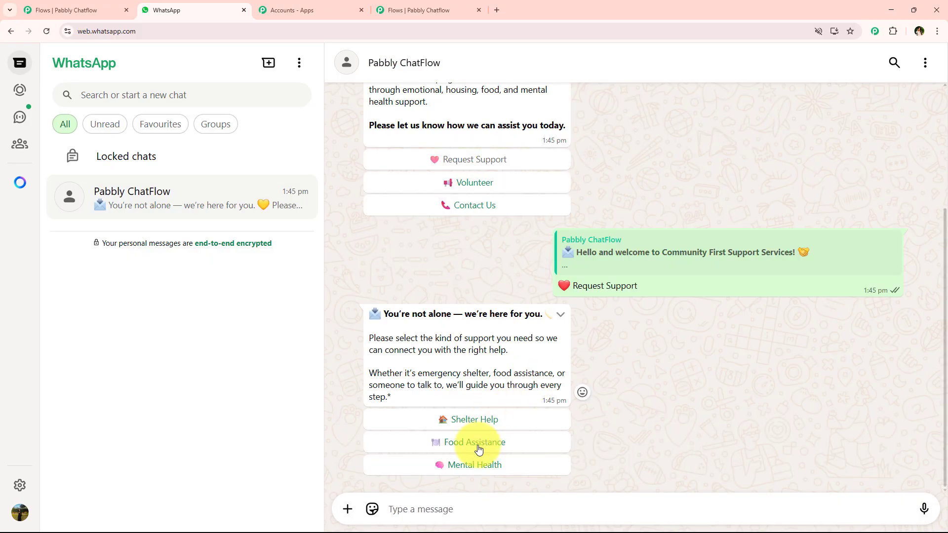
Step: Test the Food Assistance and Mental Health options of the support message and look back over the conversation
{"action": "left_click", "coordinate": [478, 446]}
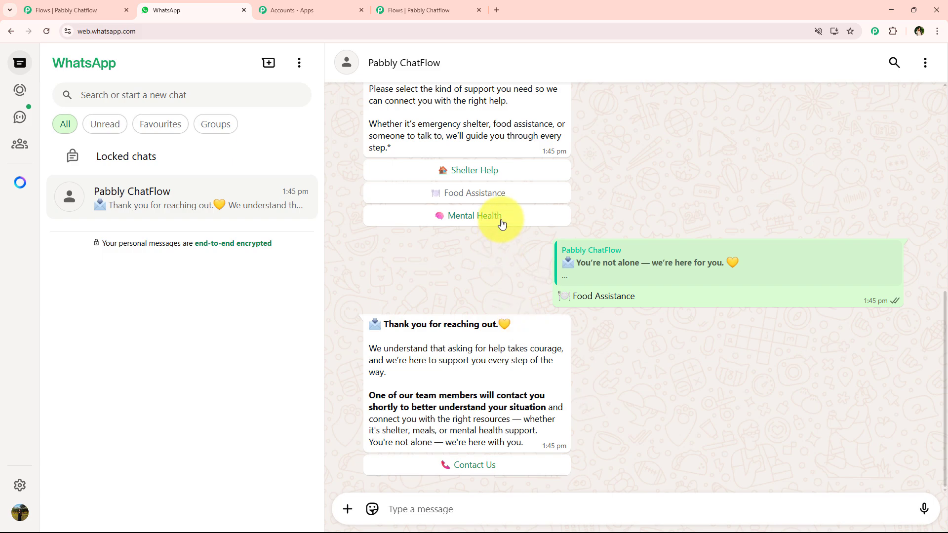
{"action": "left_click", "coordinate": [501, 222]}
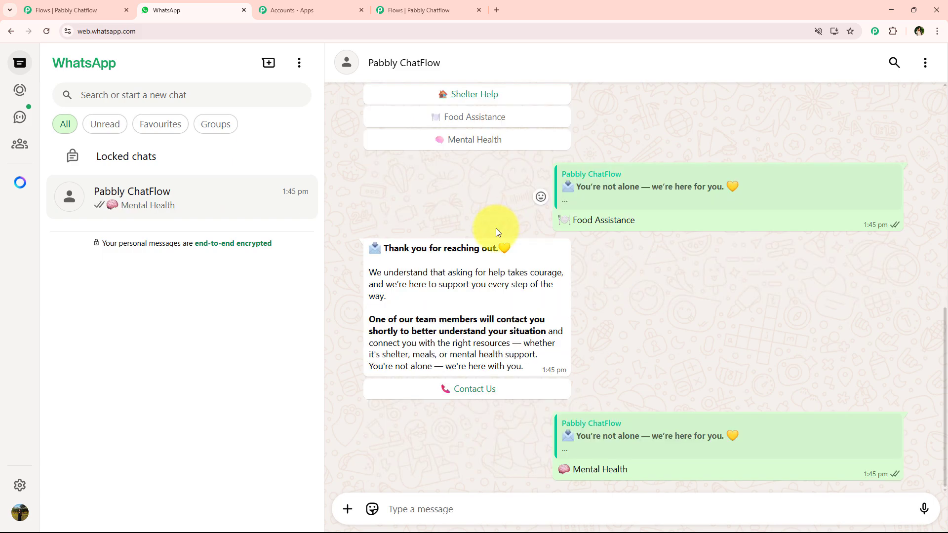
{"action": "scroll", "coordinate": [496, 351], "scroll_direction": "up", "scroll_amount": 15}
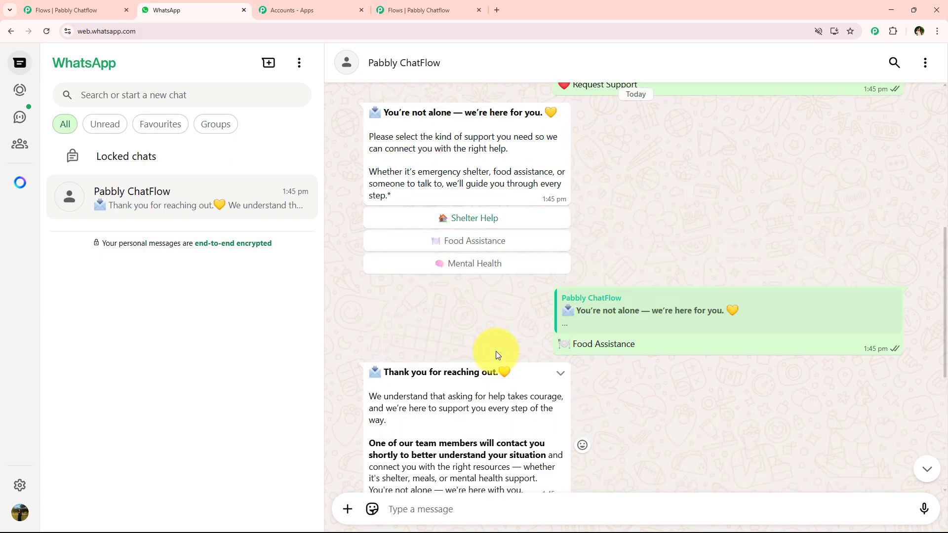
Step: Switch to the Pabbly Chatflow flow editor and examine the welcome message's connections to the support messages
{"action": "left_click", "coordinate": [395, 9]}
{"action": "scroll", "coordinate": [399, 233], "scroll_direction": "up", "scroll_amount": 5}
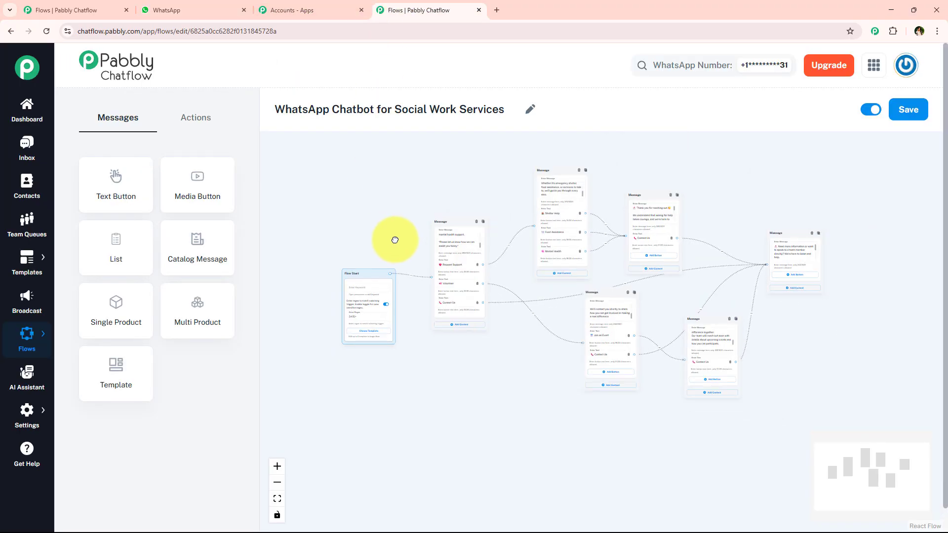
{"action": "left_click_drag", "start_coordinate": [384, 217], "coordinate": [290, 225]}
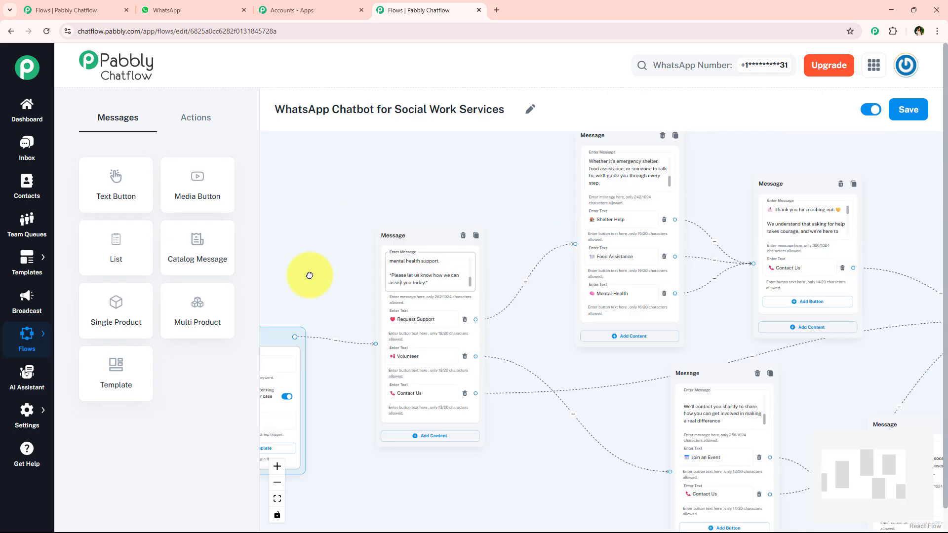
{"action": "left_click", "coordinate": [400, 283]}
{"action": "scroll", "coordinate": [537, 283], "scroll_direction": "up", "scroll_amount": 1}
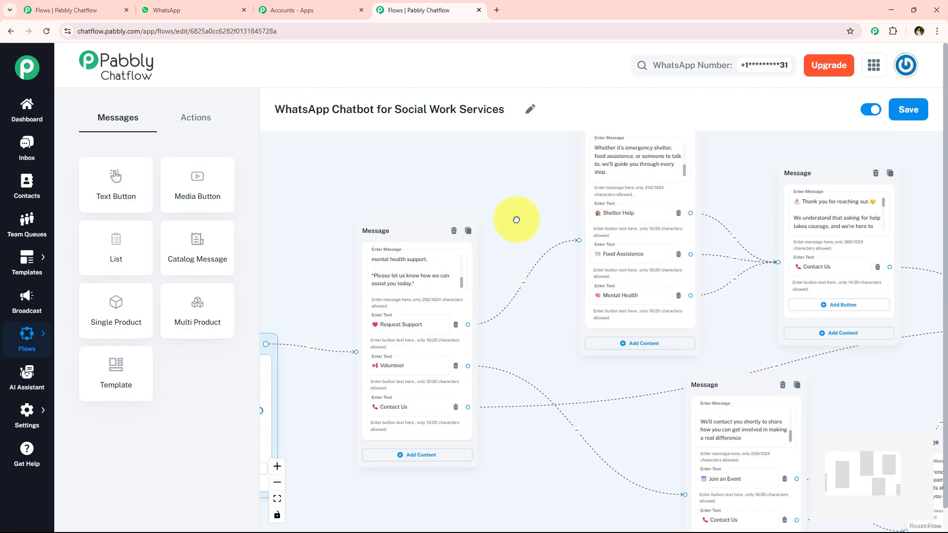
Step: Open the Pabbly Chatflow inbox in a separate browser tab and review the test conversation's latest messages
{"action": "middle_click", "coordinate": [28, 148]}
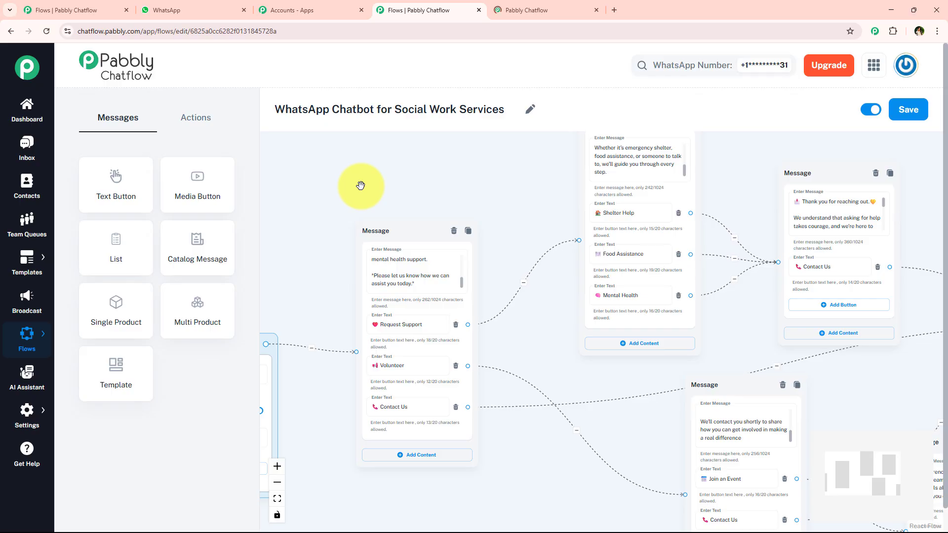
{"action": "left_click", "coordinate": [543, 10]}
{"action": "scroll", "coordinate": [419, 304], "scroll_direction": "down", "scroll_amount": 1}
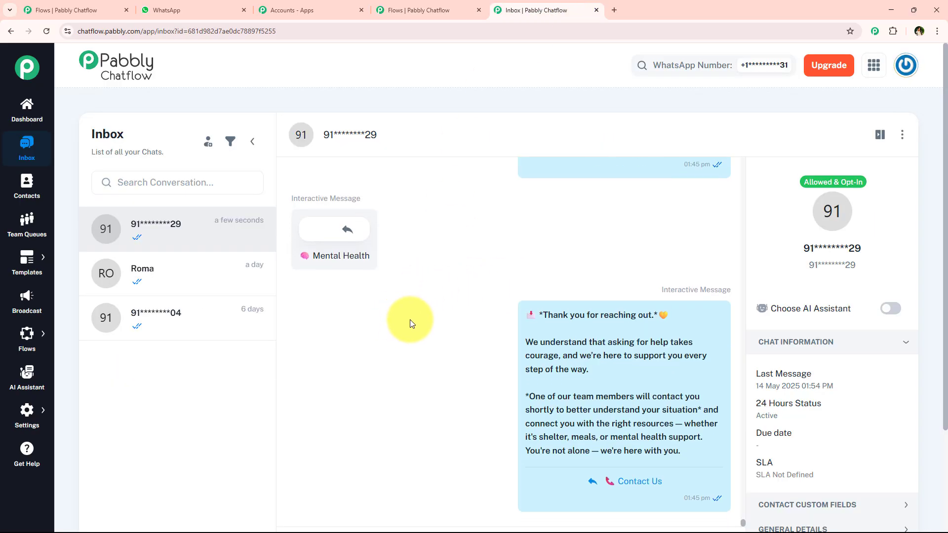
{"action": "scroll", "coordinate": [411, 321], "scroll_direction": "up", "scroll_amount": 2}
{"action": "scroll", "coordinate": [478, 138], "scroll_direction": "down", "scroll_amount": 1}
{"action": "scroll", "coordinate": [439, 330], "scroll_direction": "down", "scroll_amount": 3}
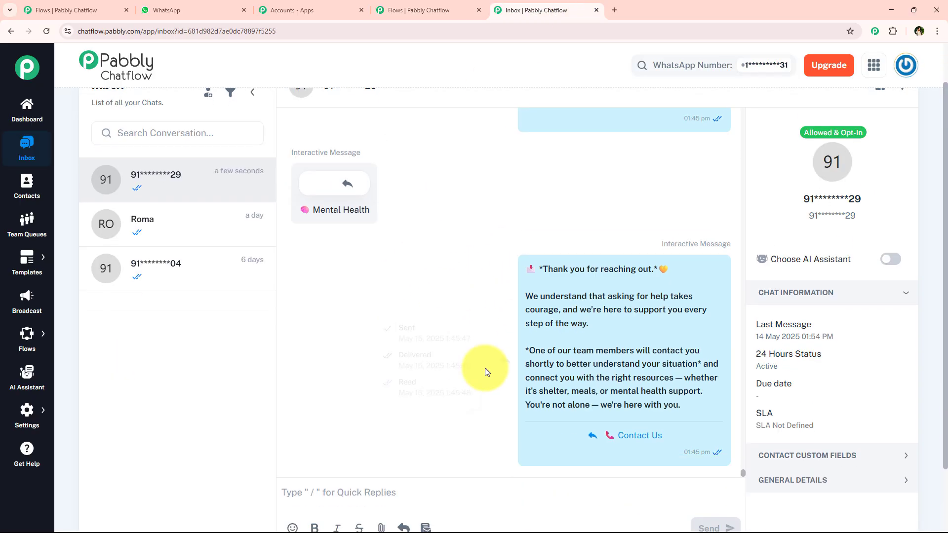
Step: Examine the Sent, Delivered and Read times of the "Thank you for reaching out" message
{"action": "scroll", "coordinate": [531, 341], "scroll_direction": "up", "scroll_amount": 6}
{"action": "mouse_move", "coordinate": [531, 341]}
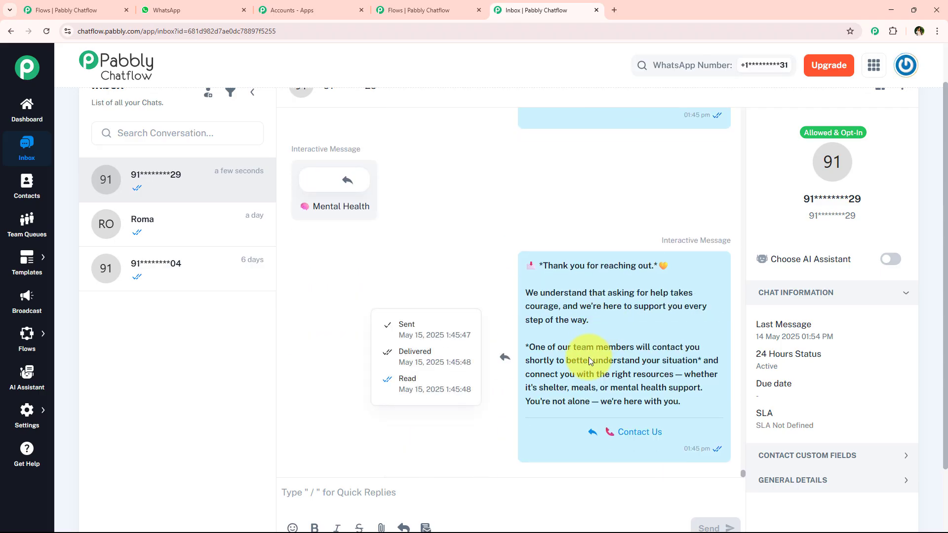
{"action": "double_click", "coordinate": [412, 351]}
{"action": "double_click", "coordinate": [407, 379]}
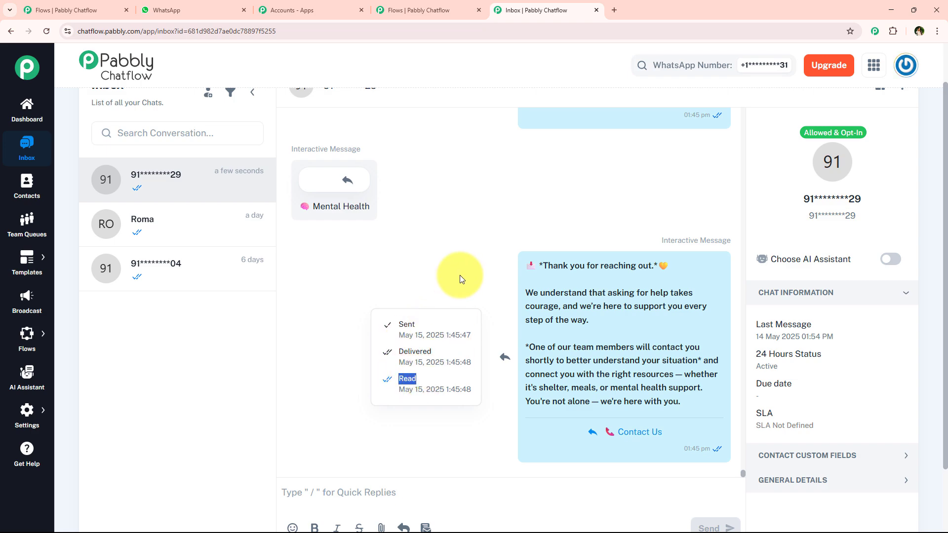
Step: Return to the social work services flow and examine its full layout from Flow Start to the final contact message
{"action": "left_click", "coordinate": [407, 11]}
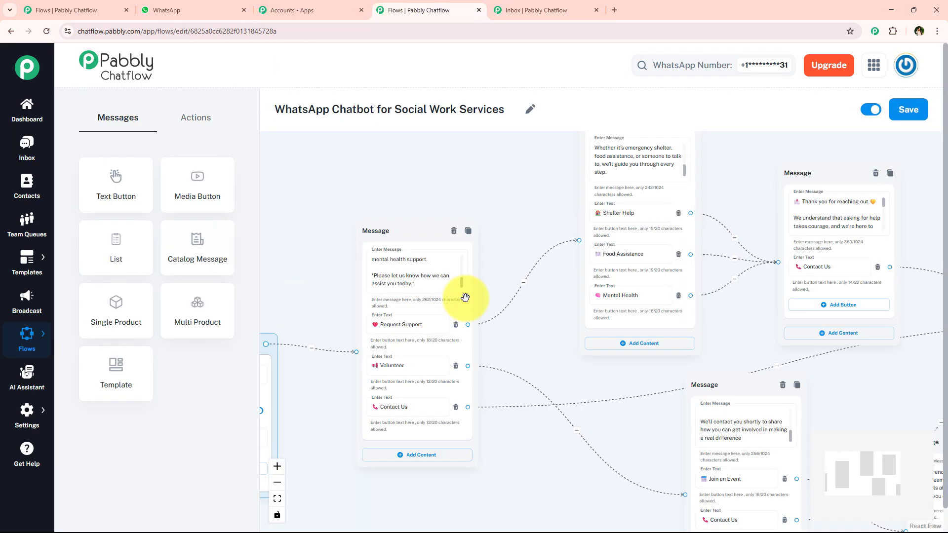
{"action": "scroll", "coordinate": [465, 297], "scroll_direction": "down", "scroll_amount": 4}
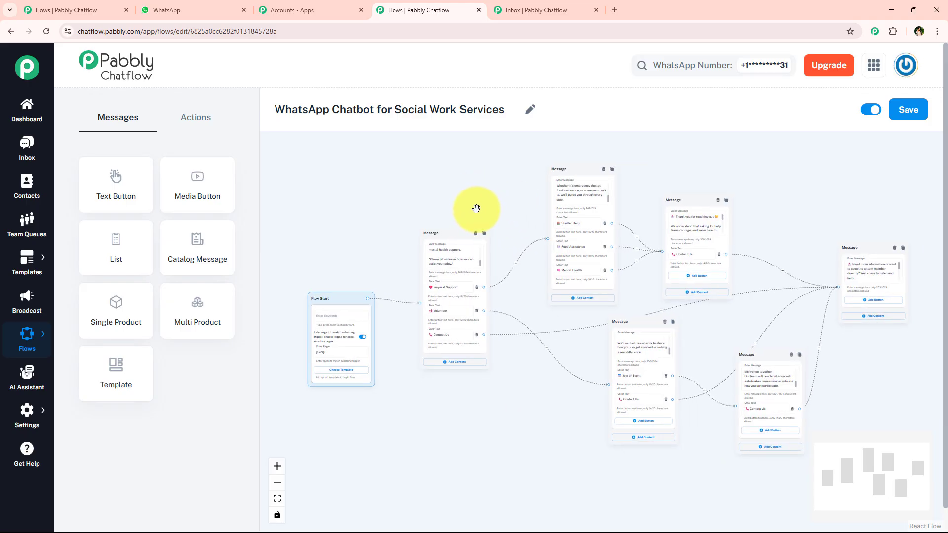
{"action": "scroll", "coordinate": [475, 208], "scroll_direction": "up", "scroll_amount": 2}
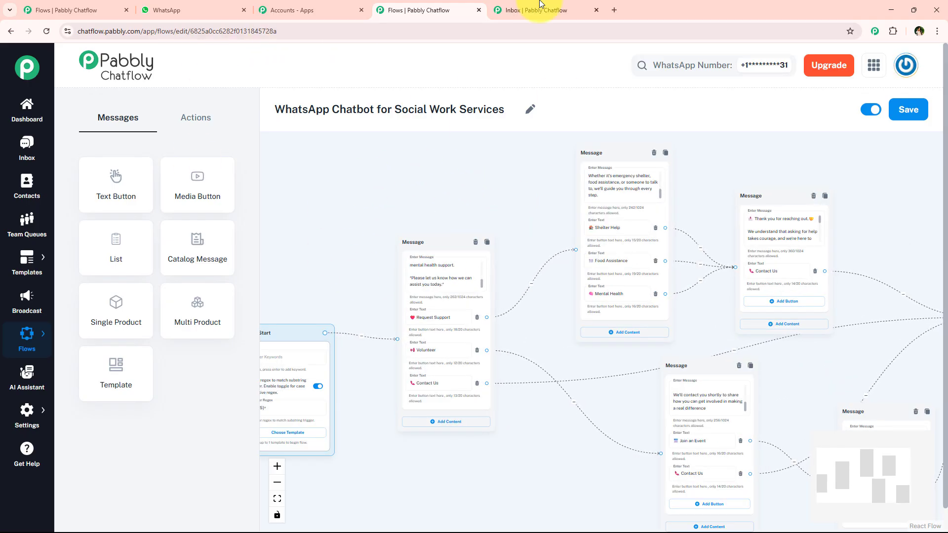
{"action": "left_click_drag", "start_coordinate": [353, 239], "coordinate": [455, 248]}
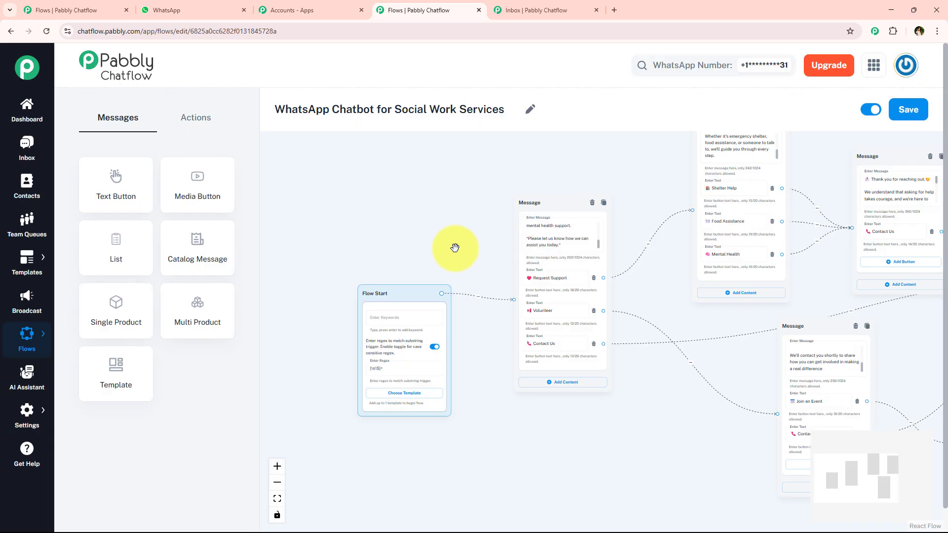
{"action": "scroll", "coordinate": [455, 248], "scroll_direction": "down", "scroll_amount": 3}
{"action": "left_click_drag", "start_coordinate": [514, 195], "coordinate": [418, 228]}
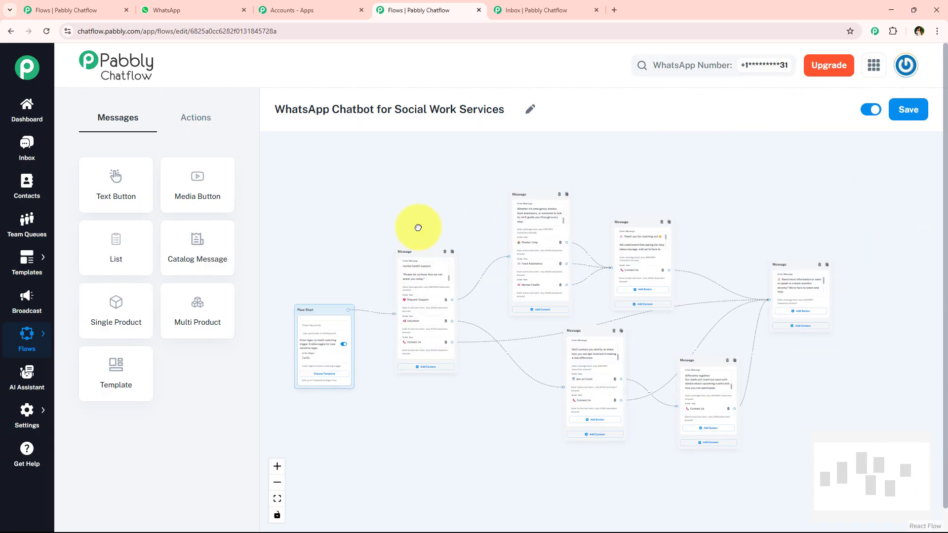